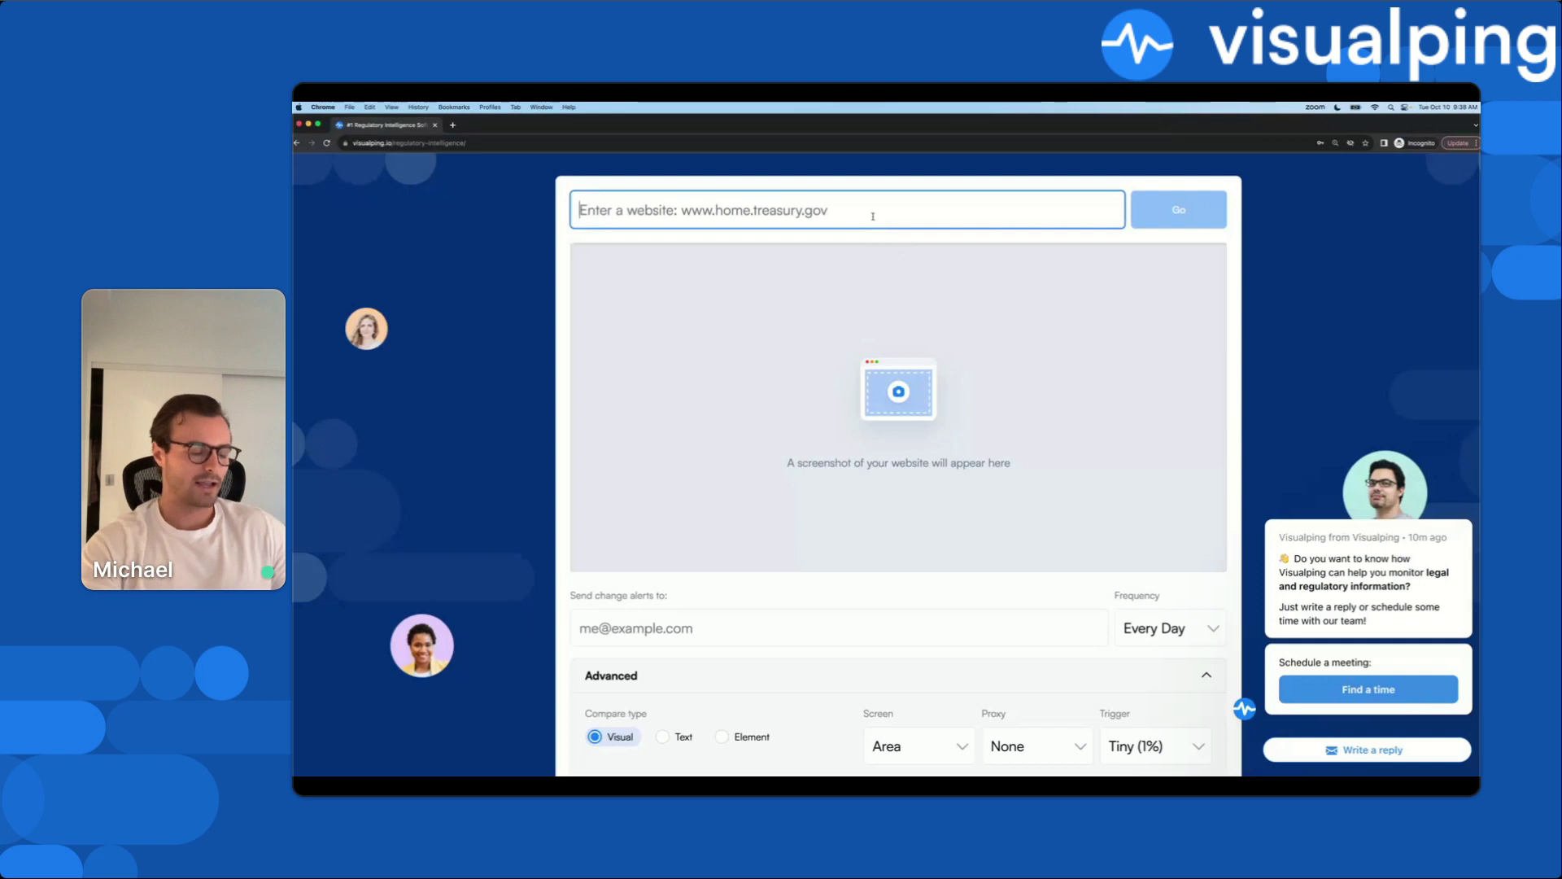
# Step: Load google.com into the monitoring preview and shrink the capture area around the Google logo
pyautogui.write('google.com')
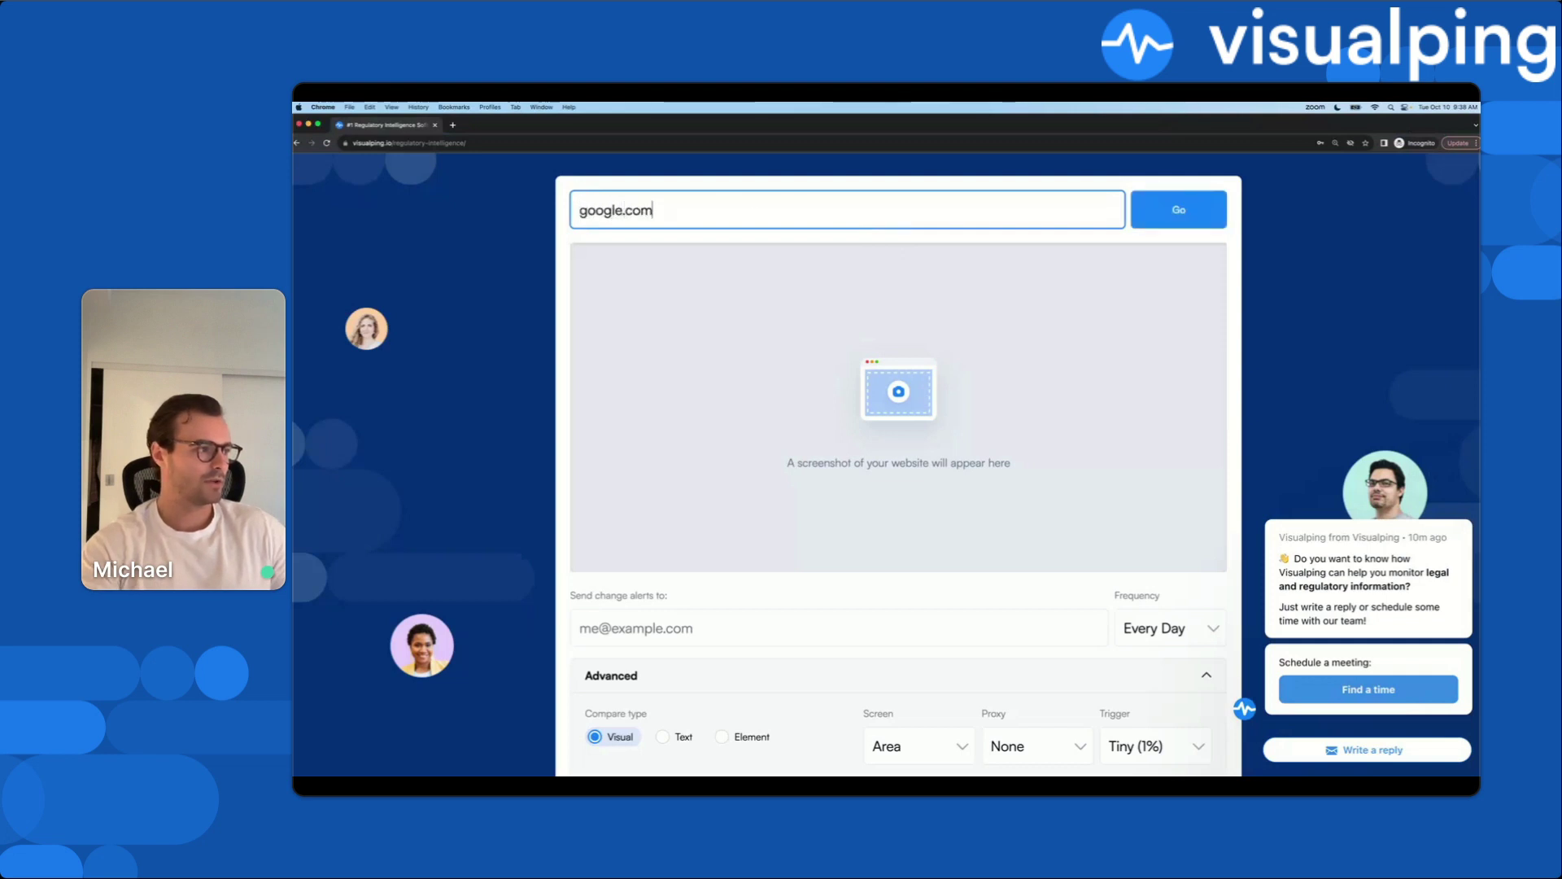
pyautogui.press('Return')
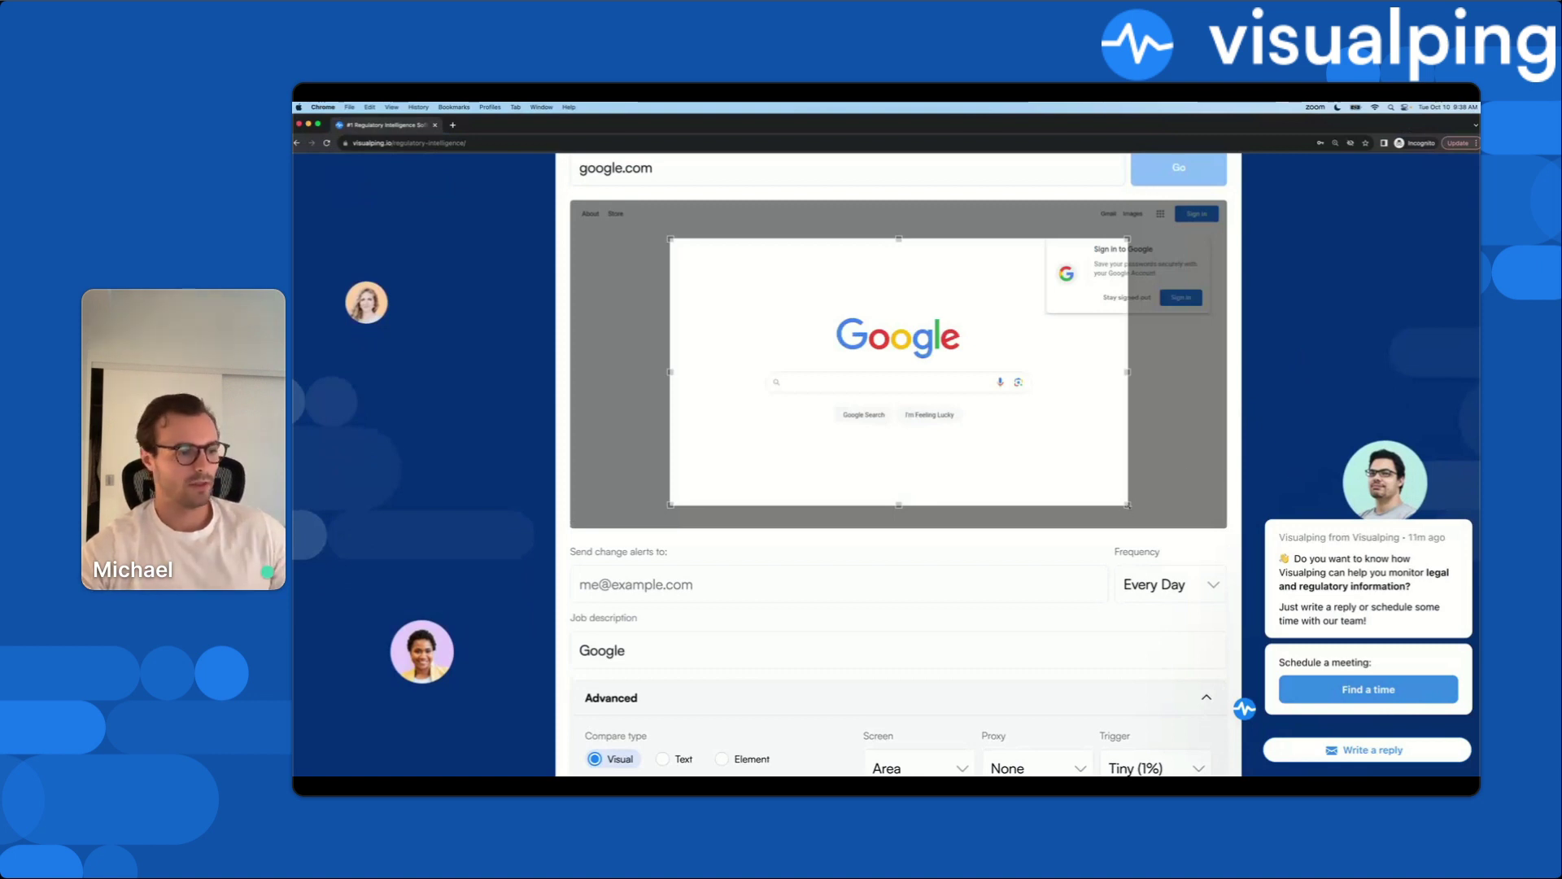
pyautogui.moveTo(1127, 505); pyautogui.dragTo(1086, 385)
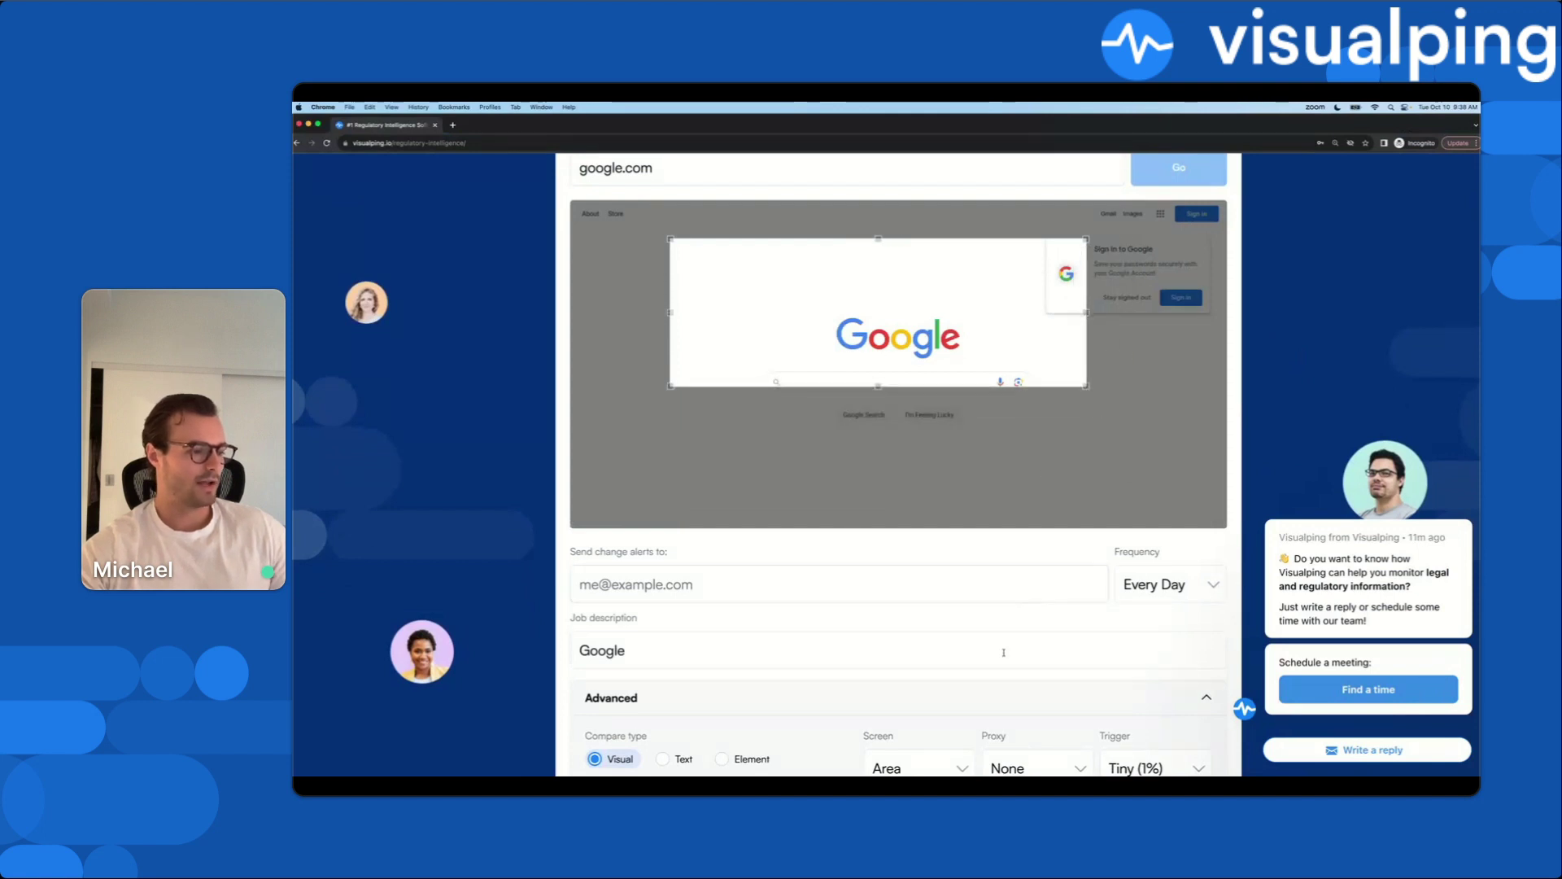
# Step: Set the monitored screen region to All page
pyautogui.scroll(-1, 1003, 651)
pyautogui.click(935, 737)
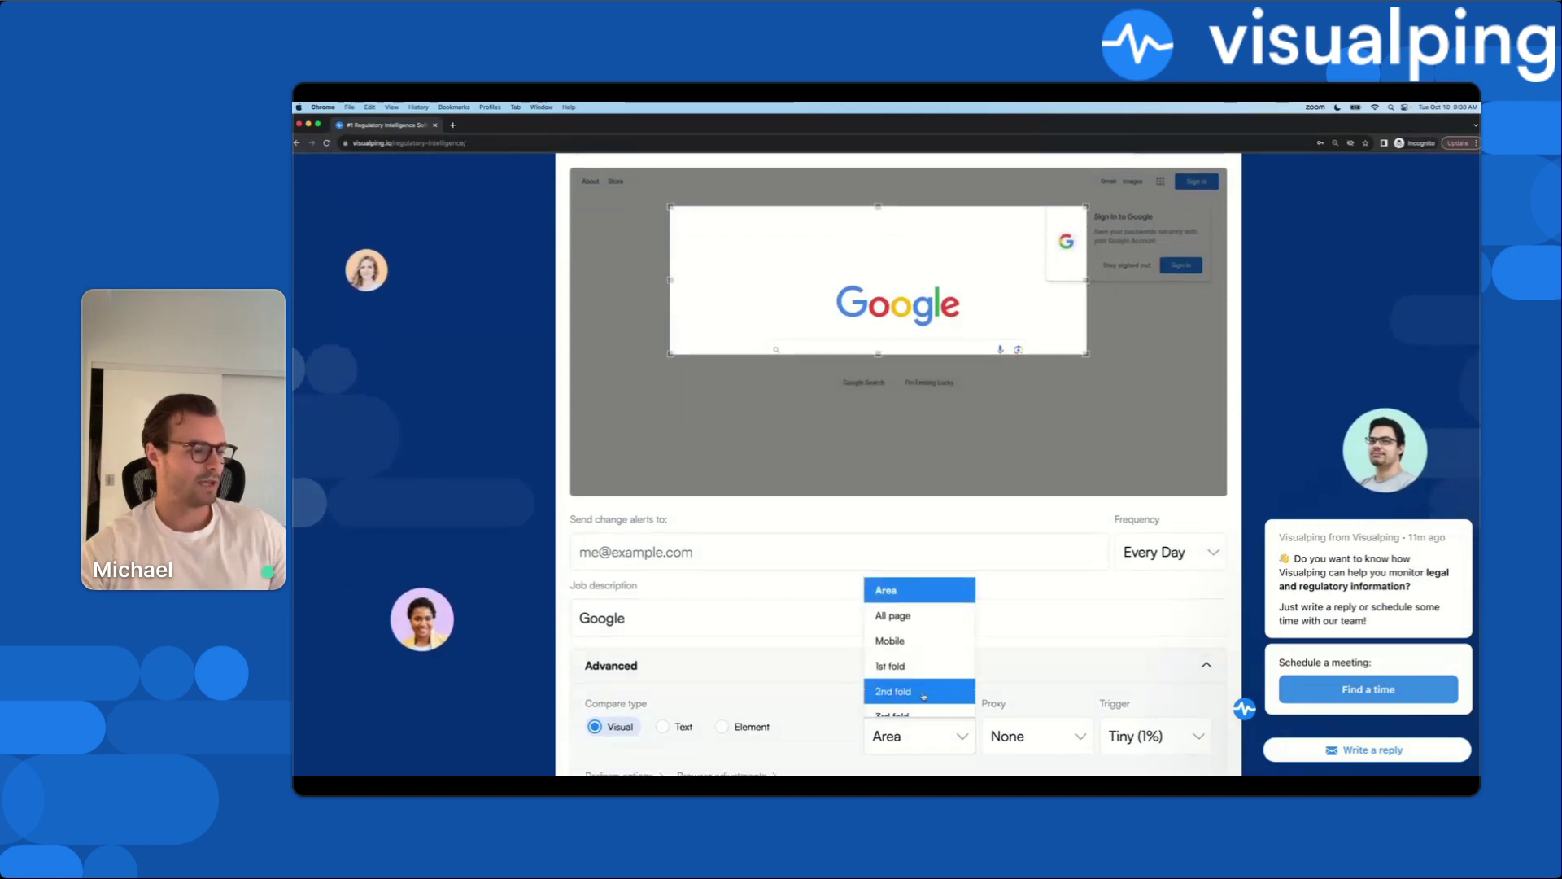
pyautogui.click(925, 616)
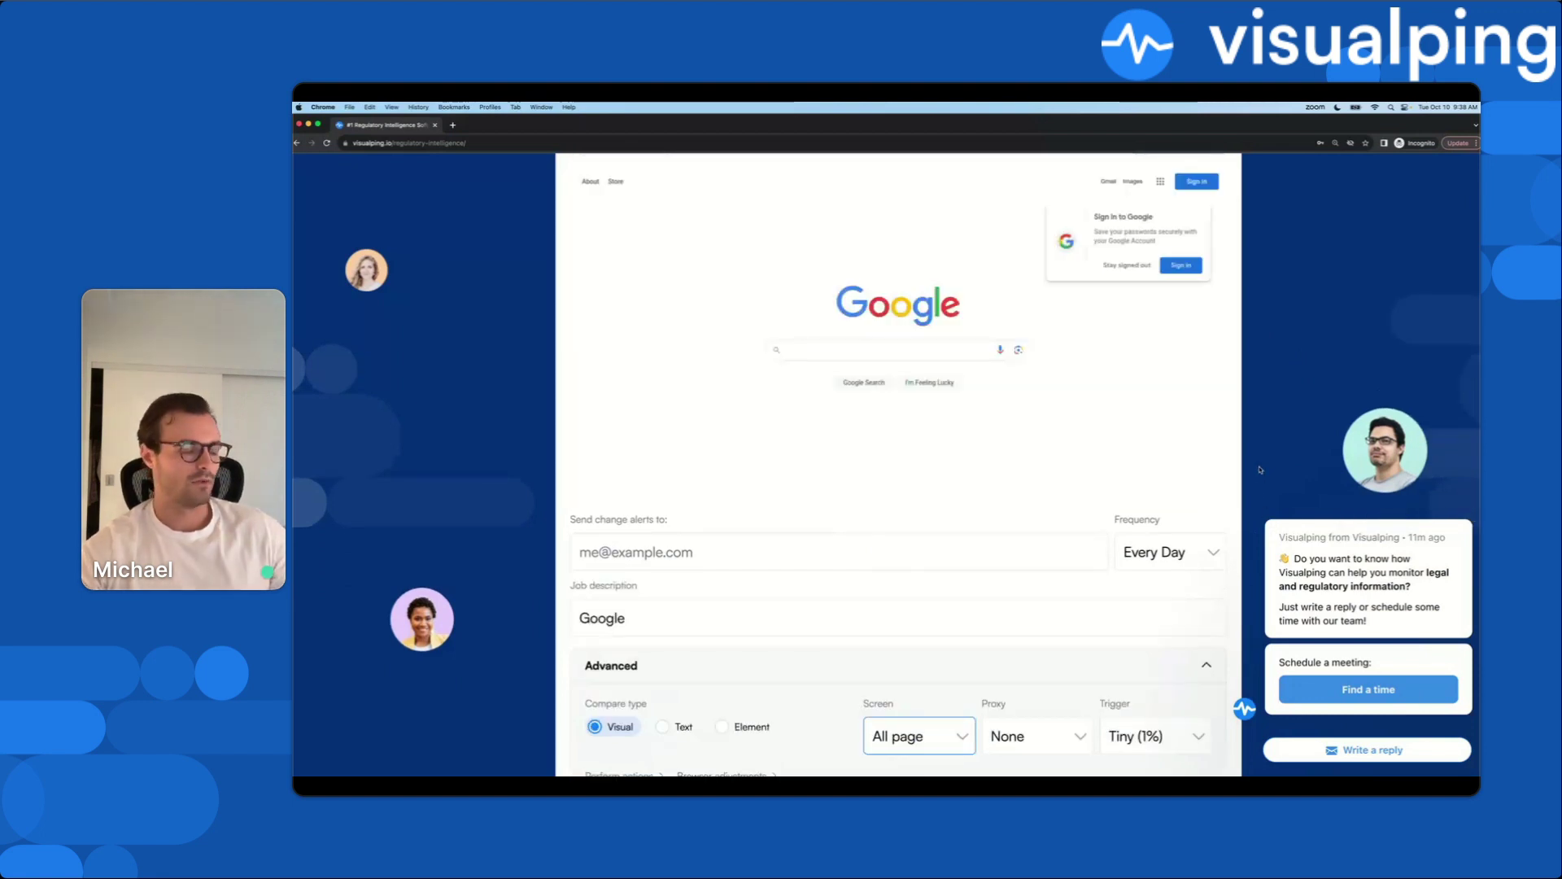
# Step: Review the available check frequency options from every 5 minutes to every month, keeping Every Day
pyautogui.scroll(1, 1260, 469)
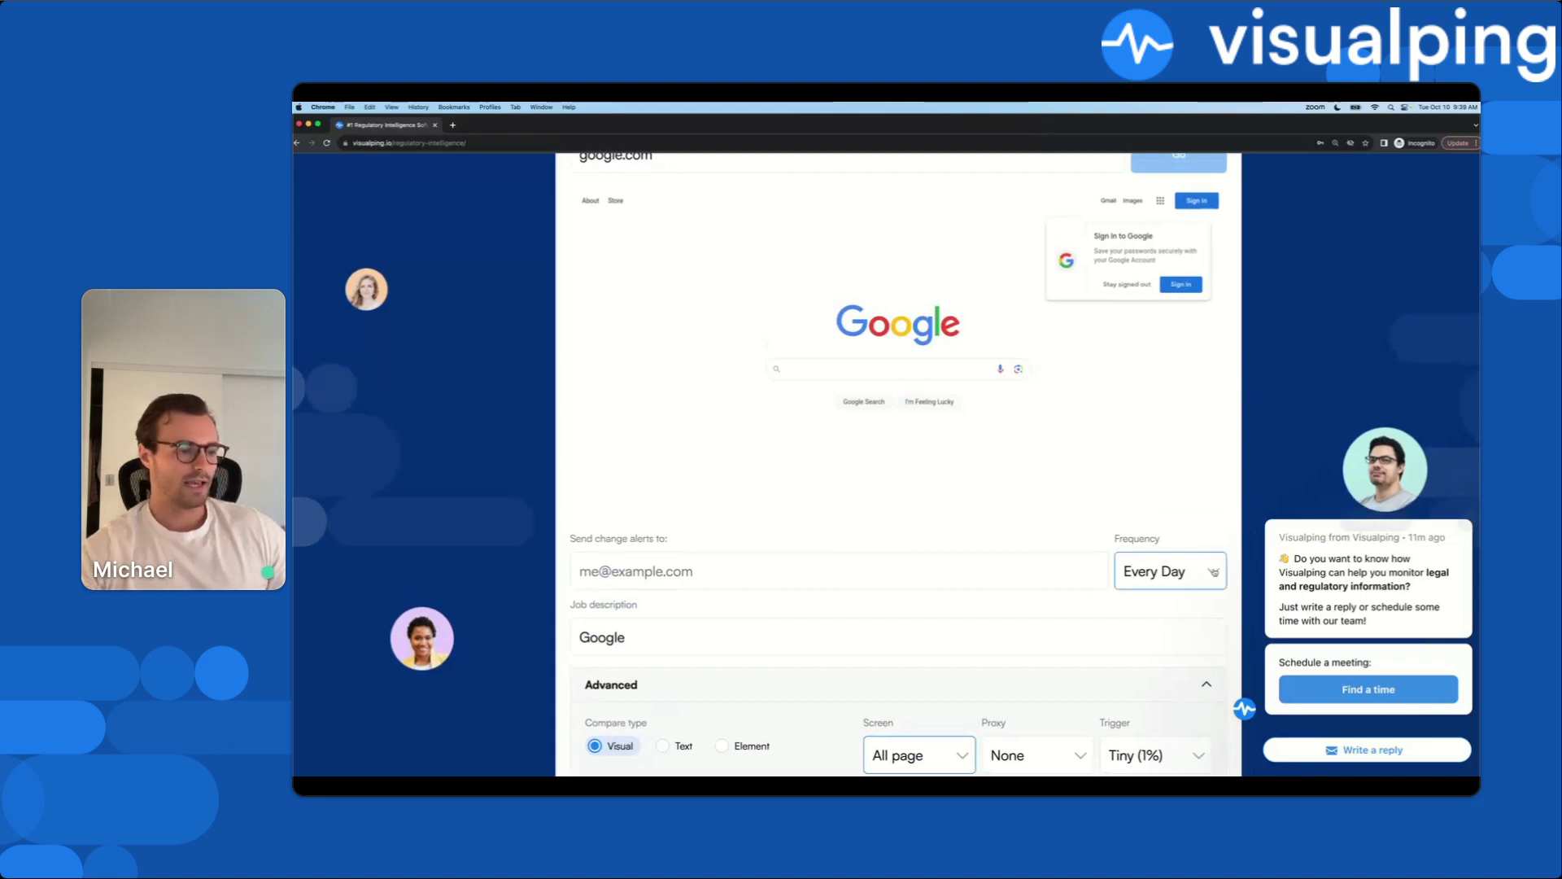
pyautogui.click(1214, 573)
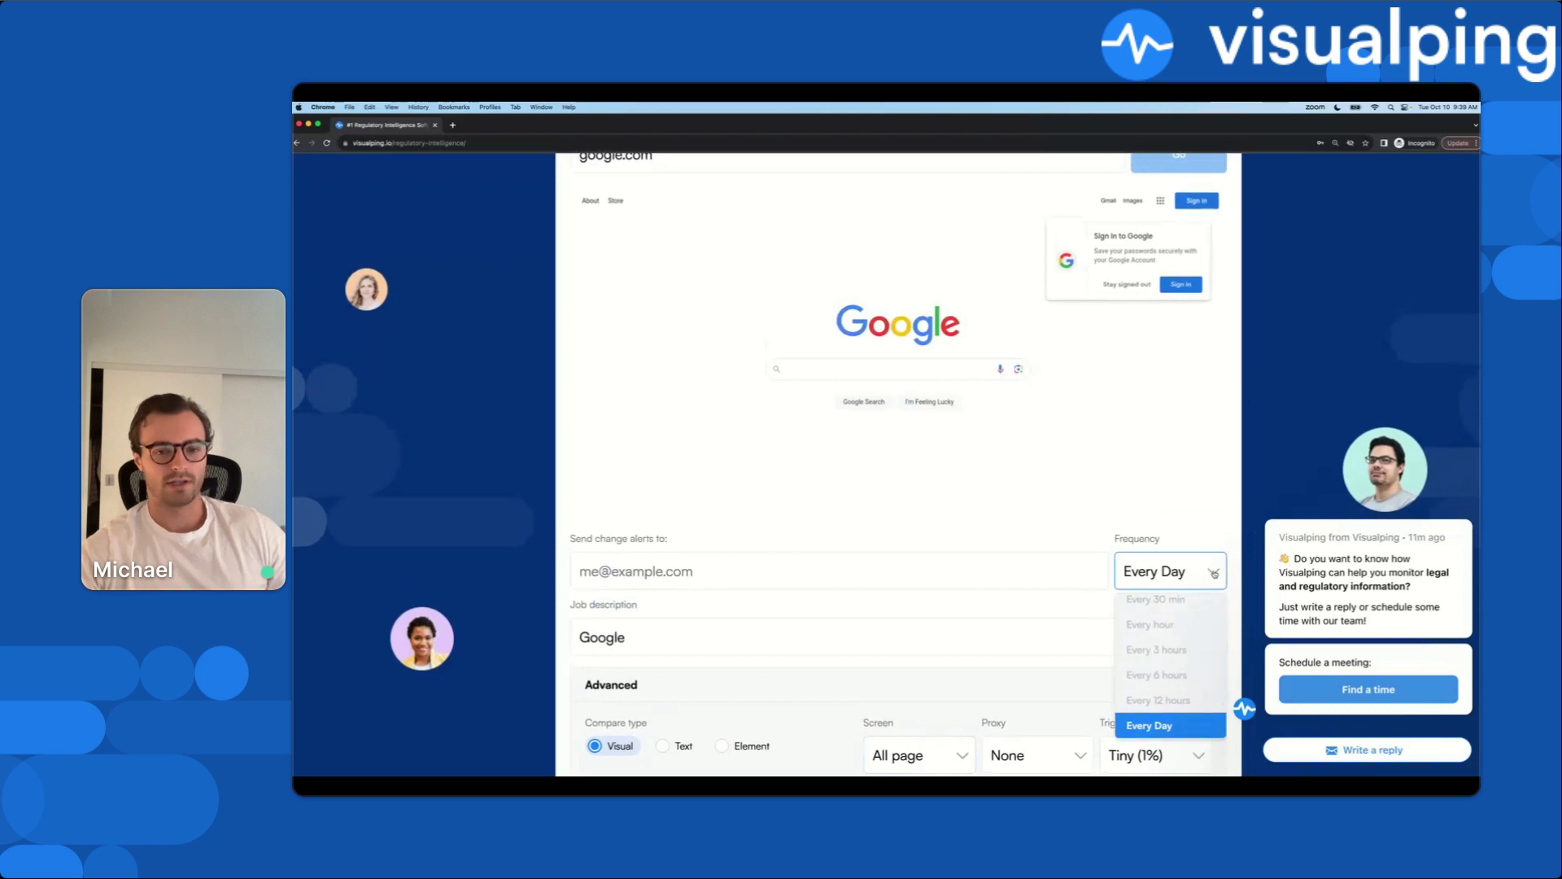
pyautogui.scroll(5, 1196, 606)
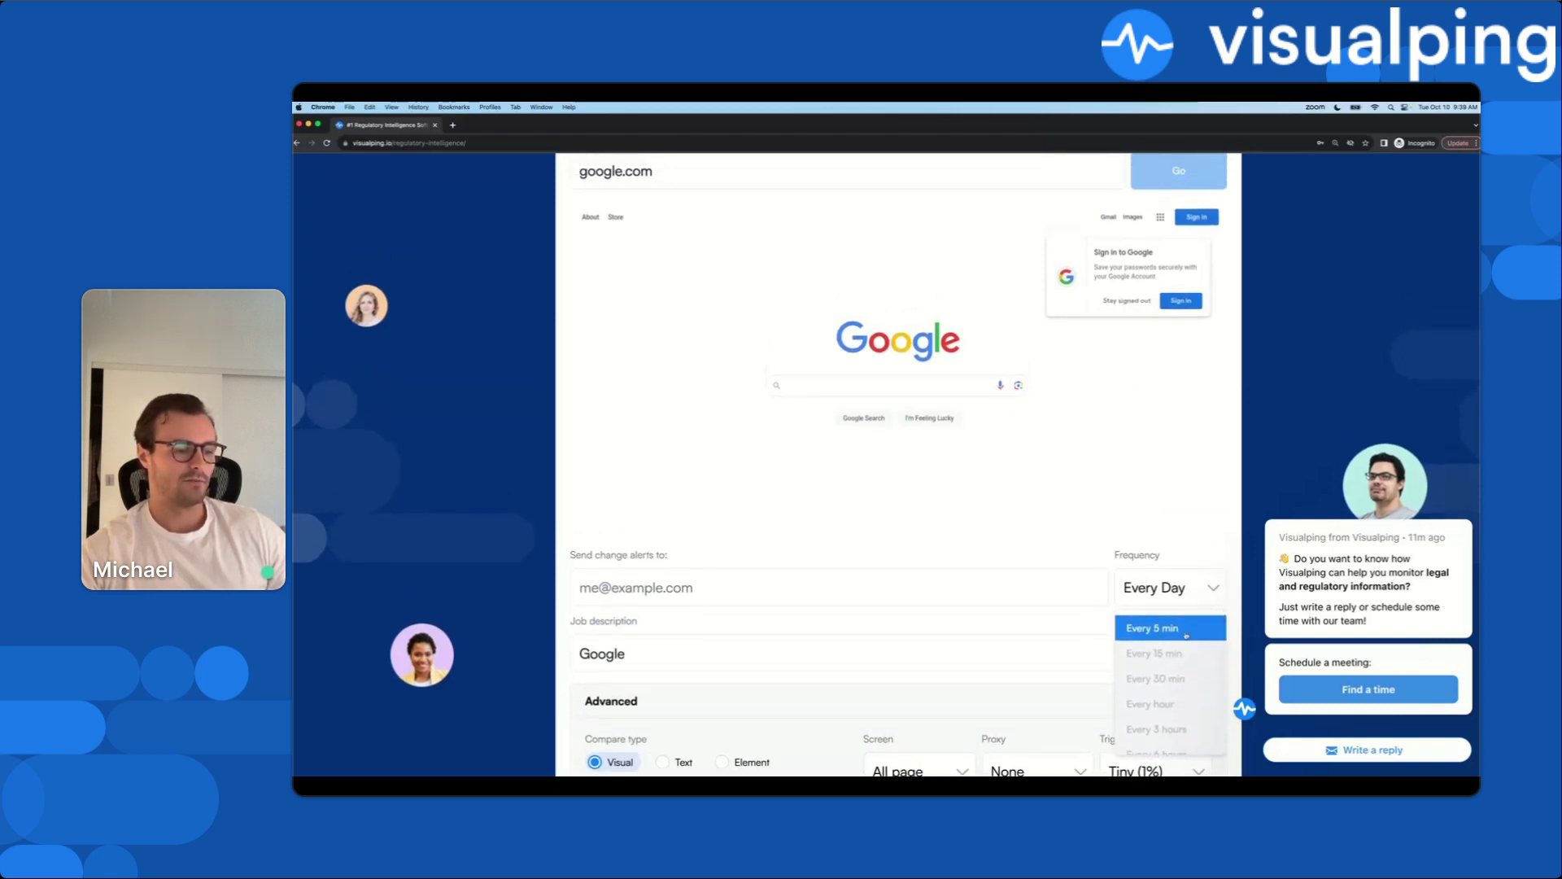
pyautogui.scroll(-6, 1163, 676)
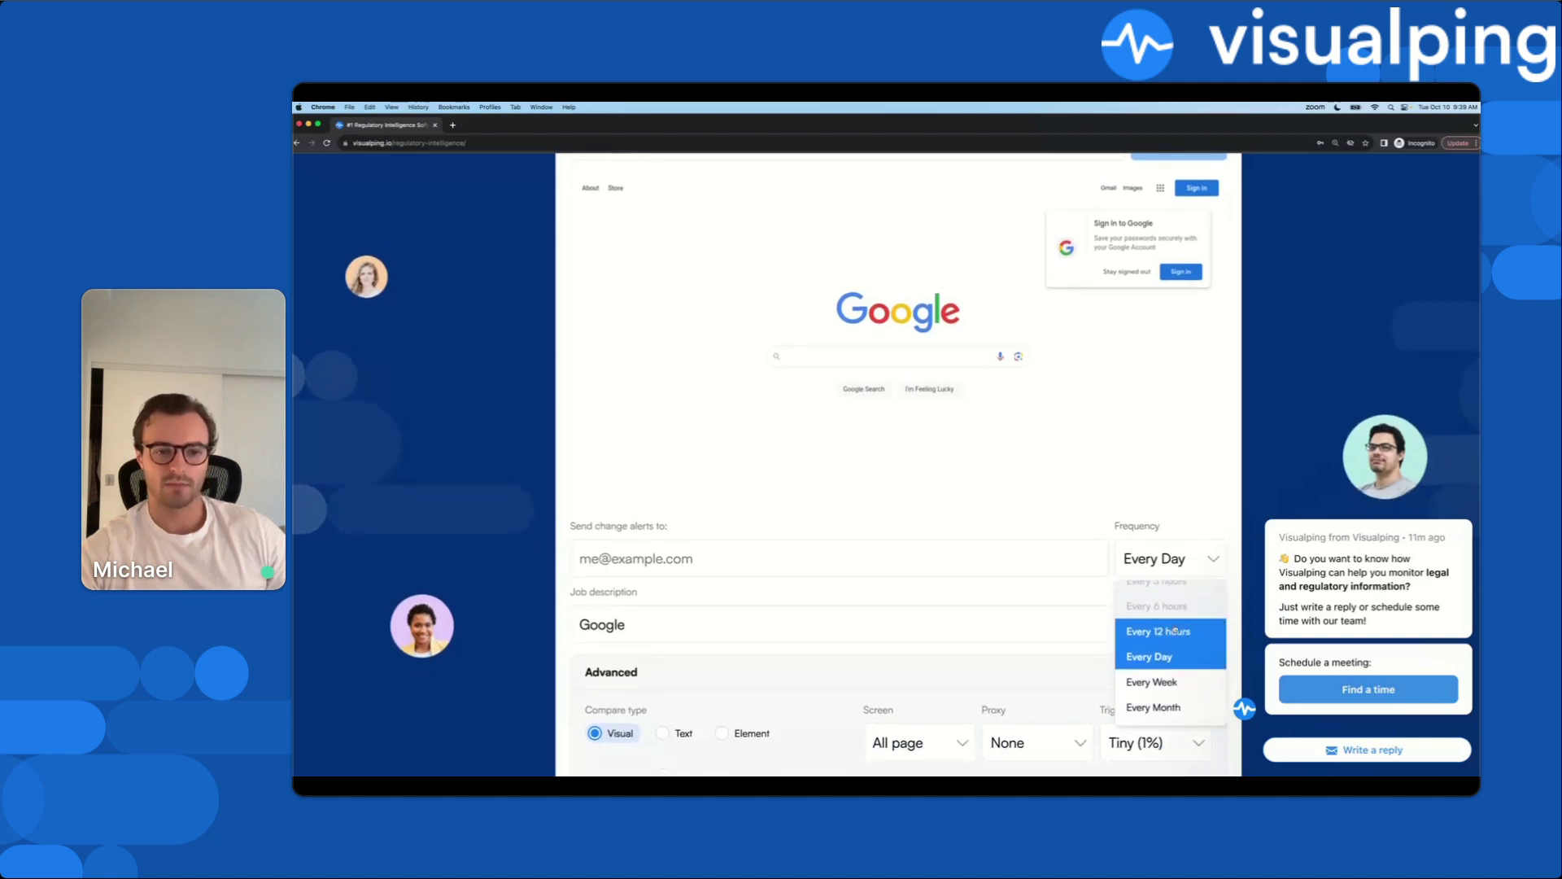
pyautogui.click(1271, 446)
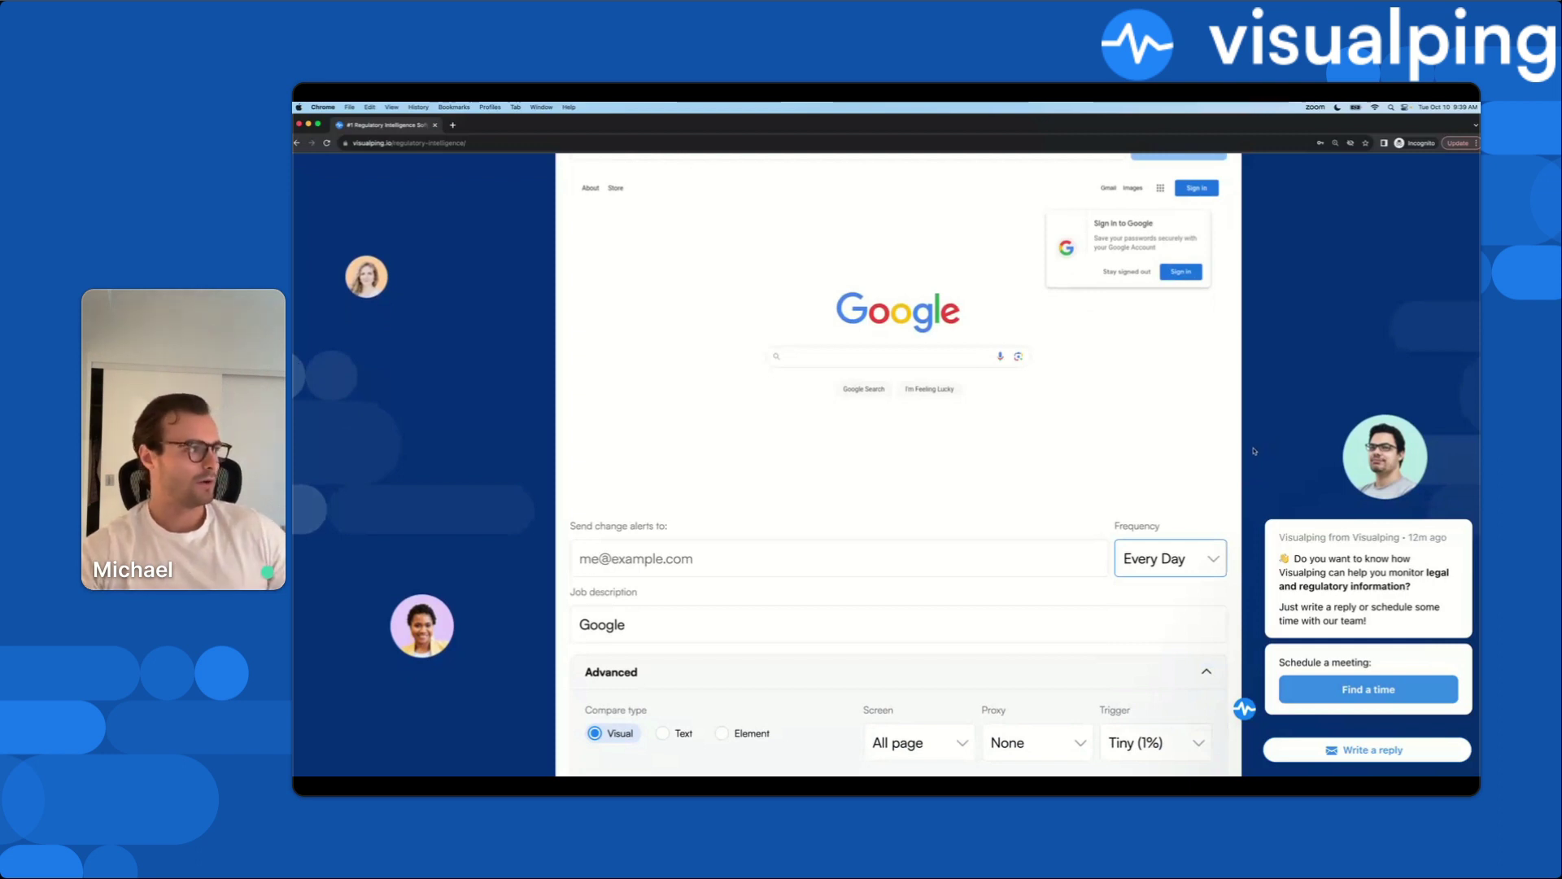
pyautogui.click(468, 383)
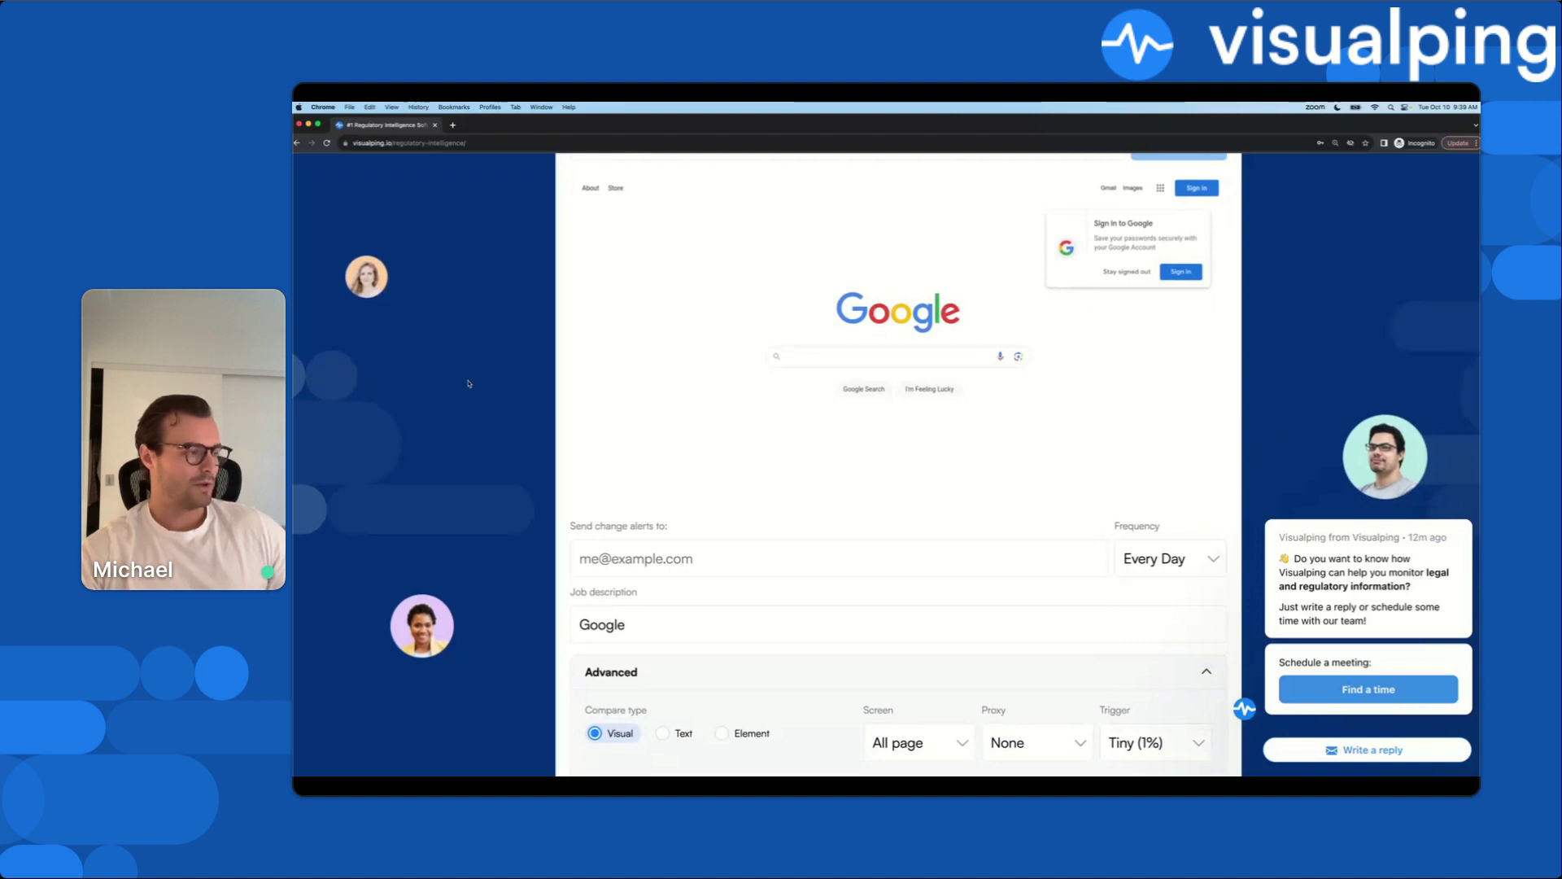
# Step: Switch to the Gmail window and examine the Visualping change alert for the Google doodle demo
pyautogui.press('super+grave')
pyautogui.click(366, 127)
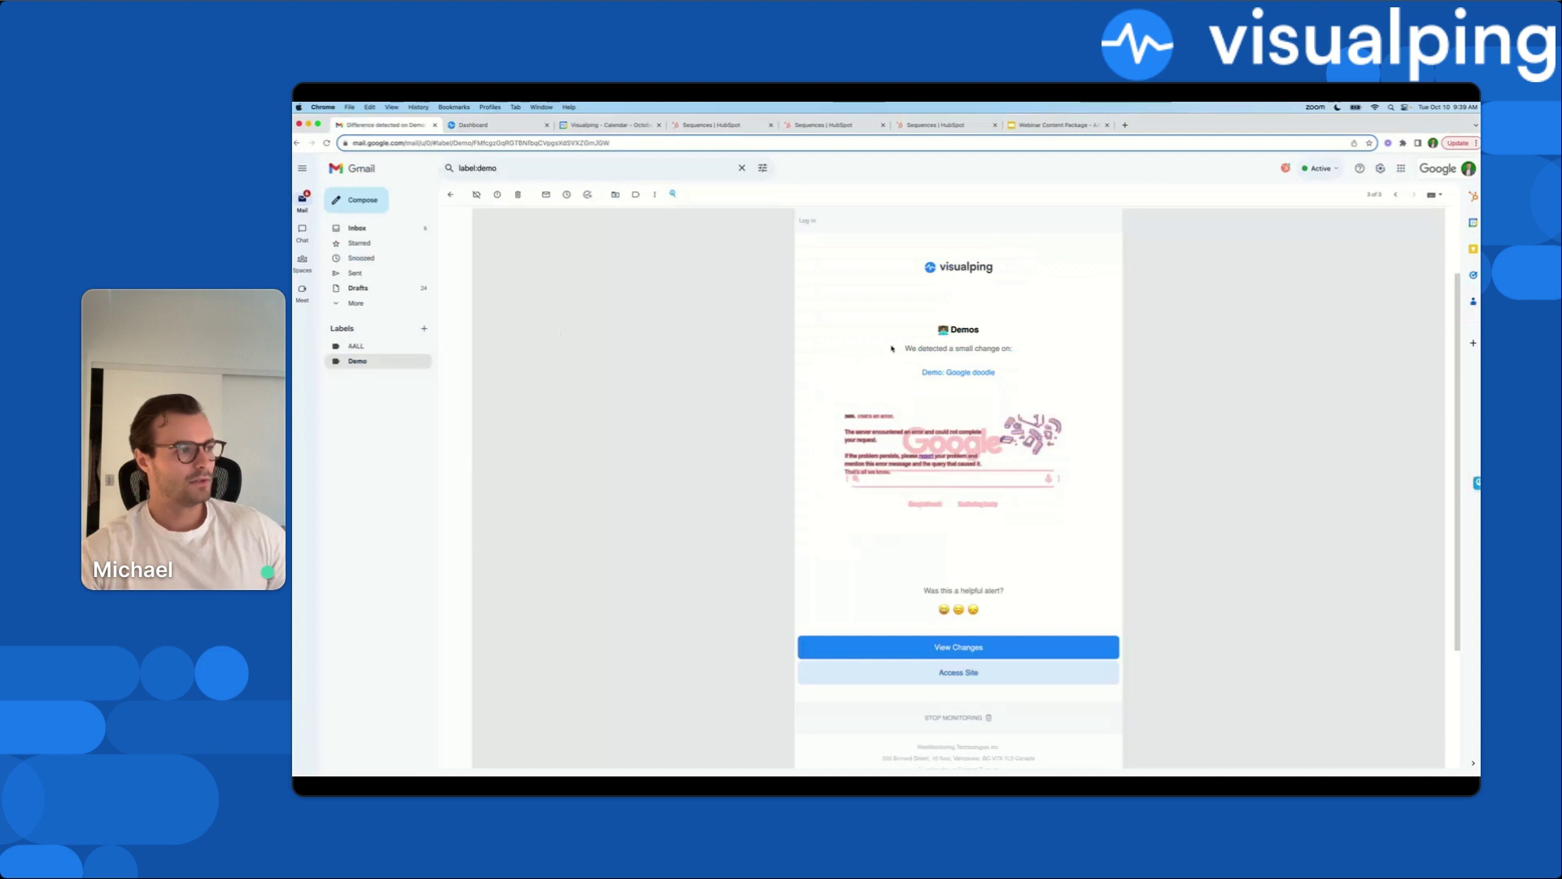
pyautogui.scroll(1, 937, 311)
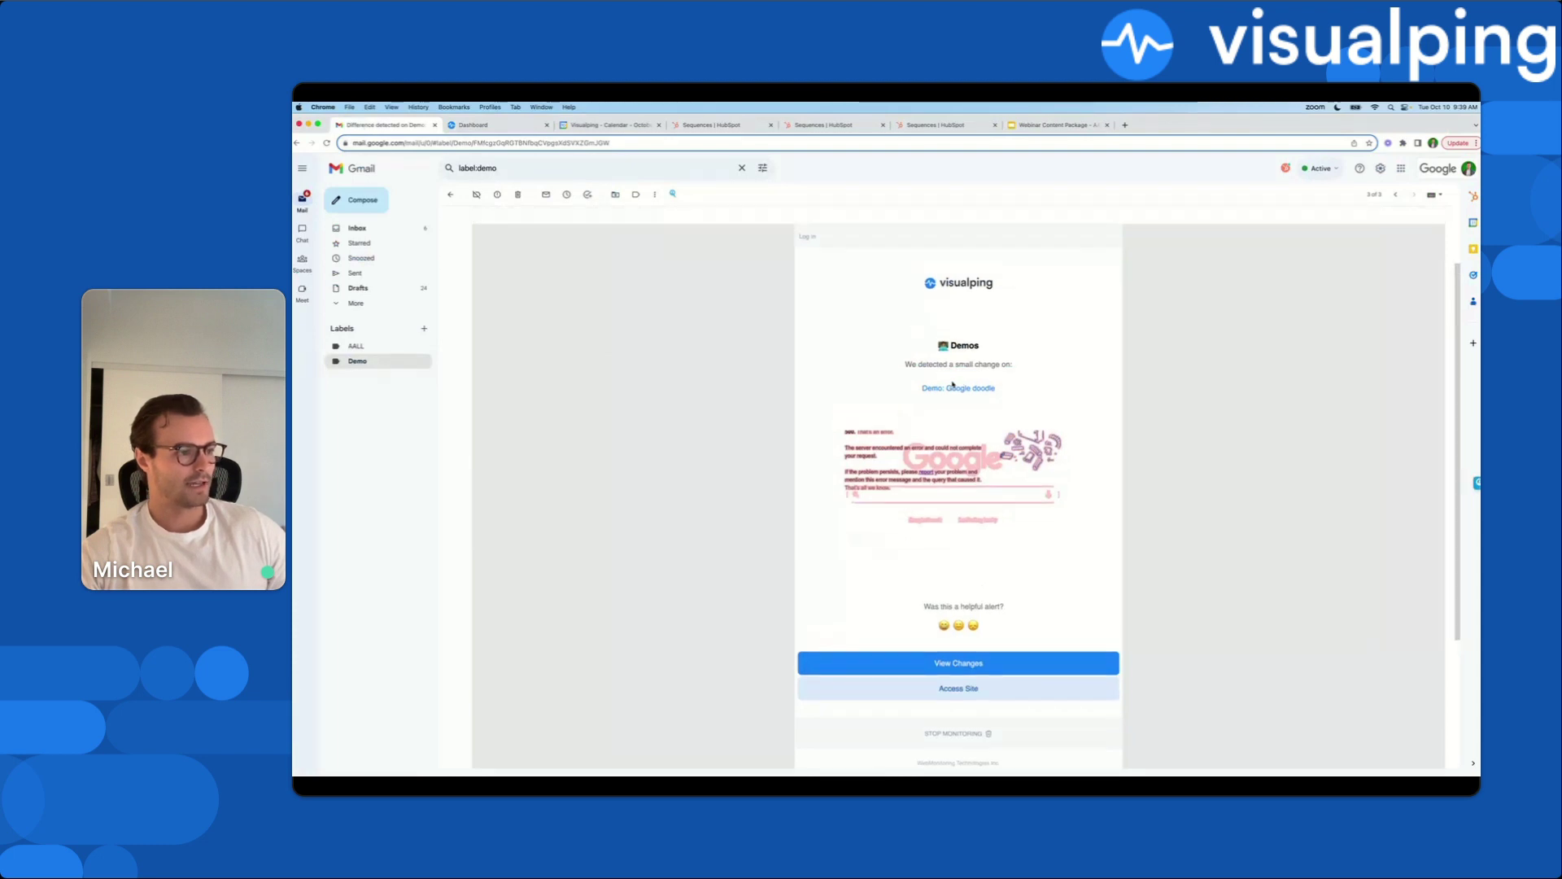
pyautogui.scroll(-2, 1025, 423)
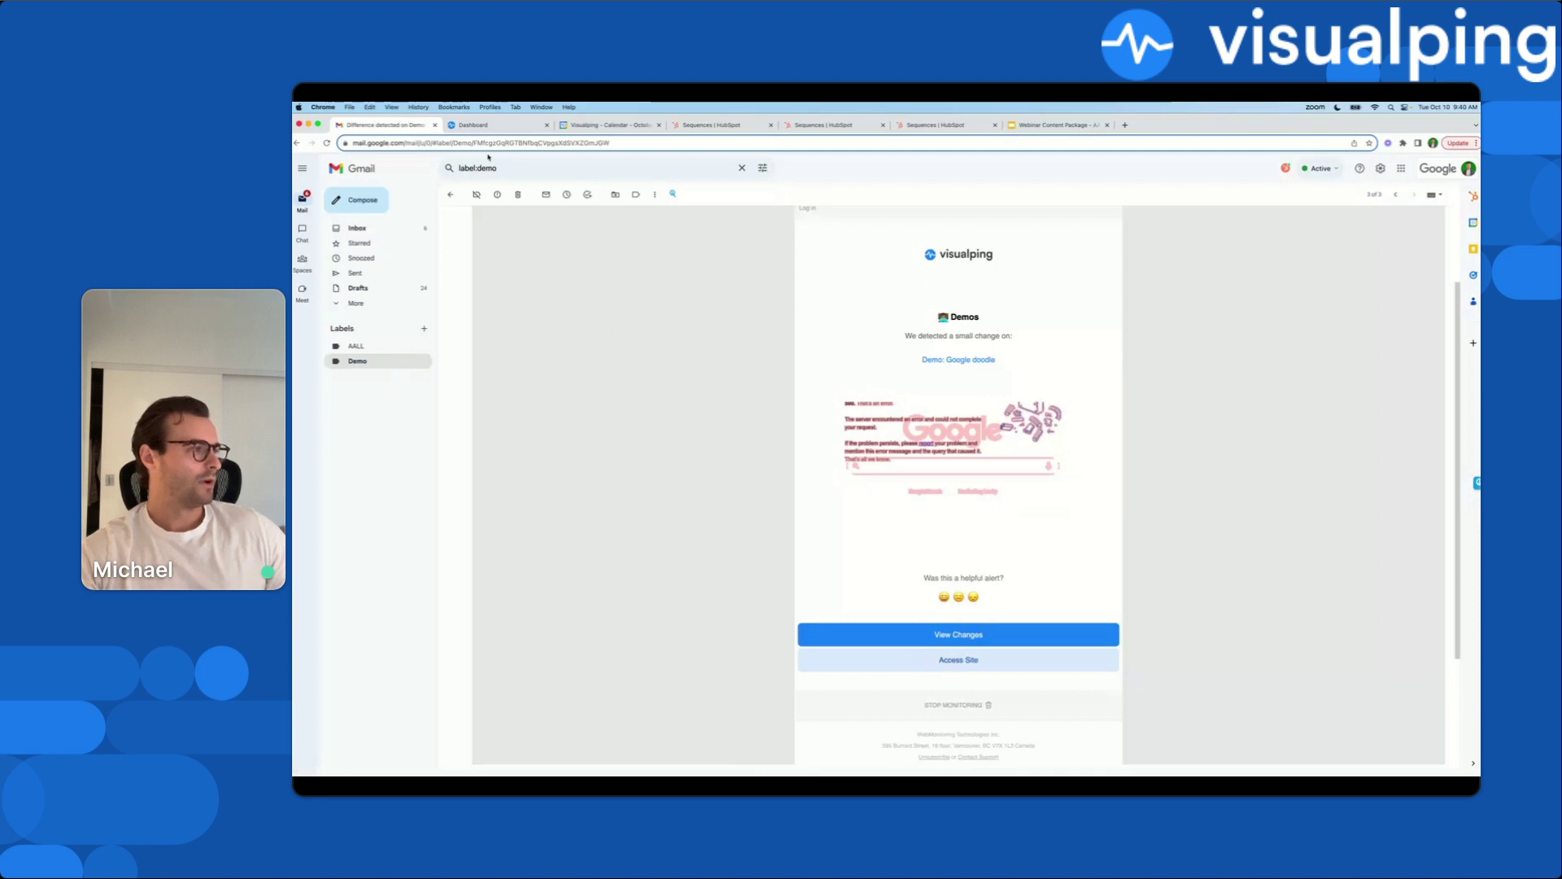
# Step: Switch to the Visualping dashboard and open the presenter's own demos workspace
pyautogui.click(484, 124)
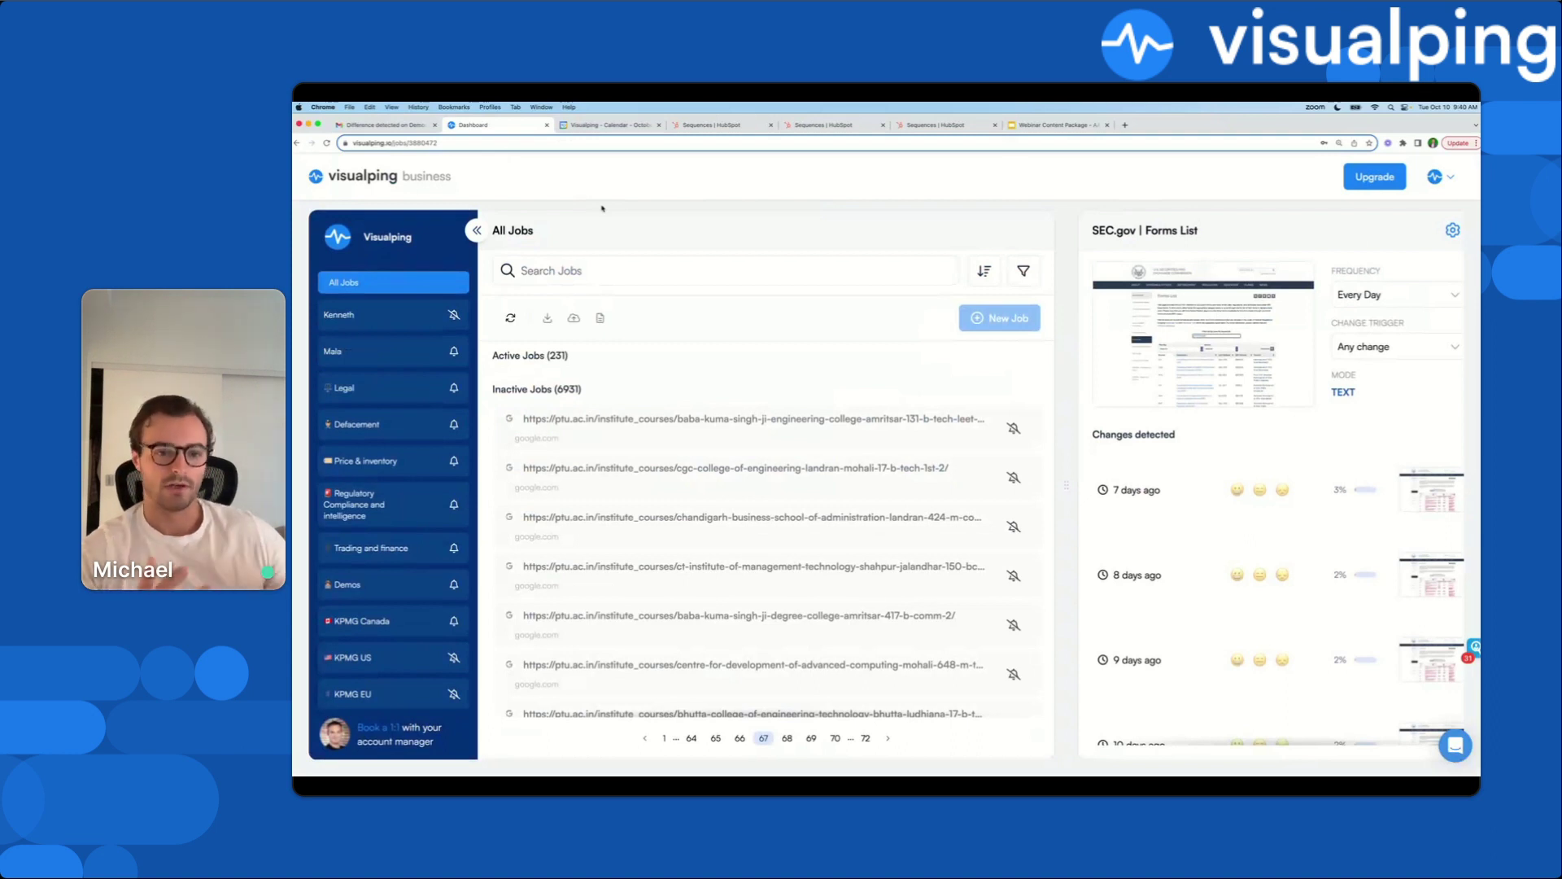
pyautogui.scroll(-2, 323, 506)
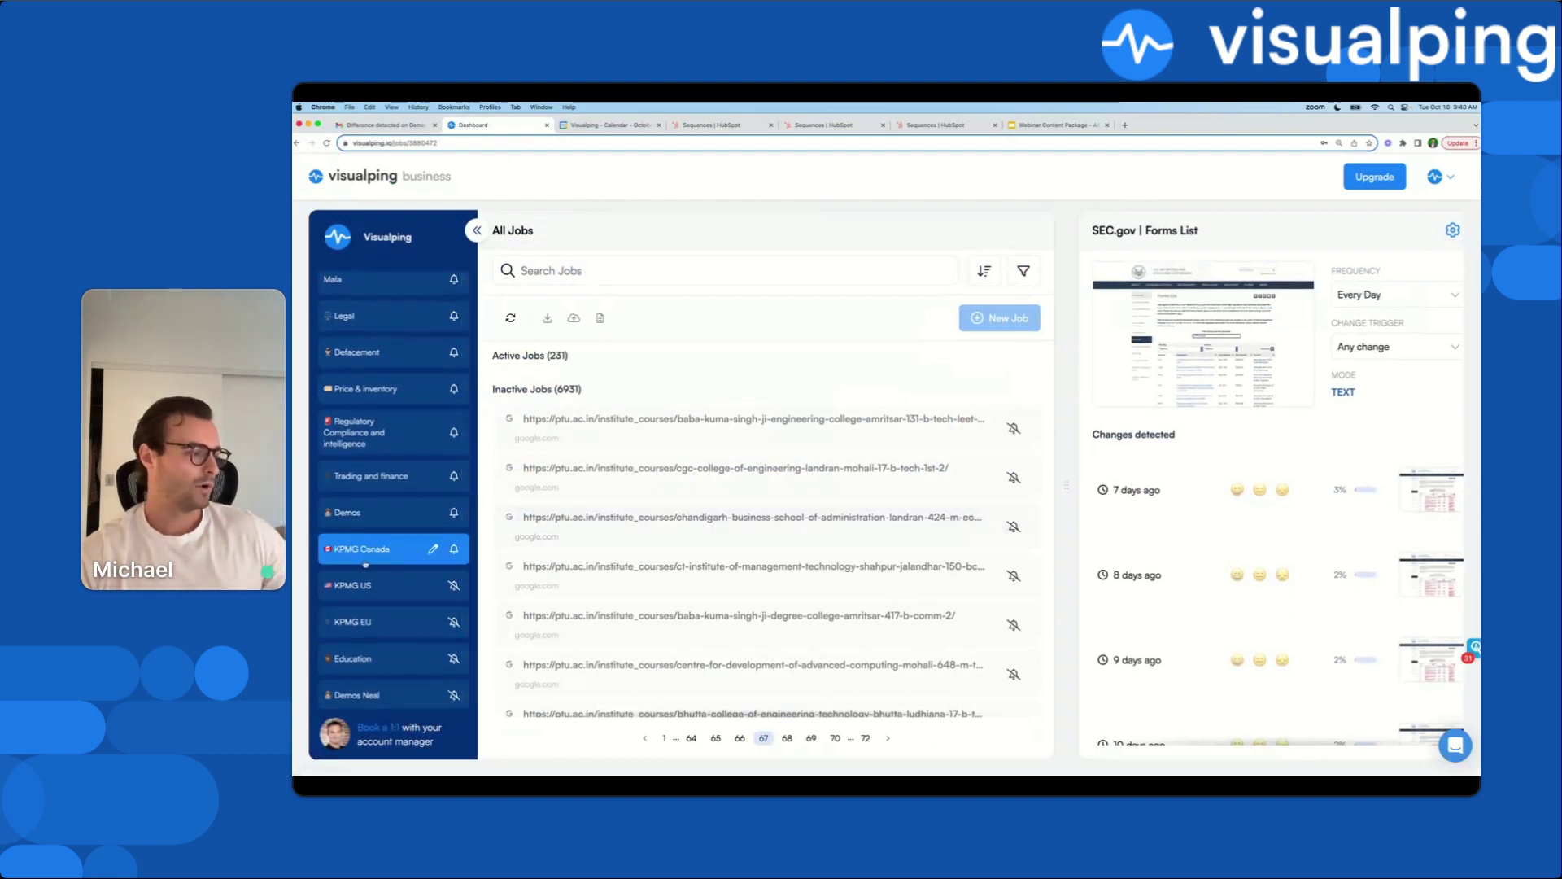
pyautogui.scroll(-2, 366, 563)
pyautogui.scroll(-1, 366, 563)
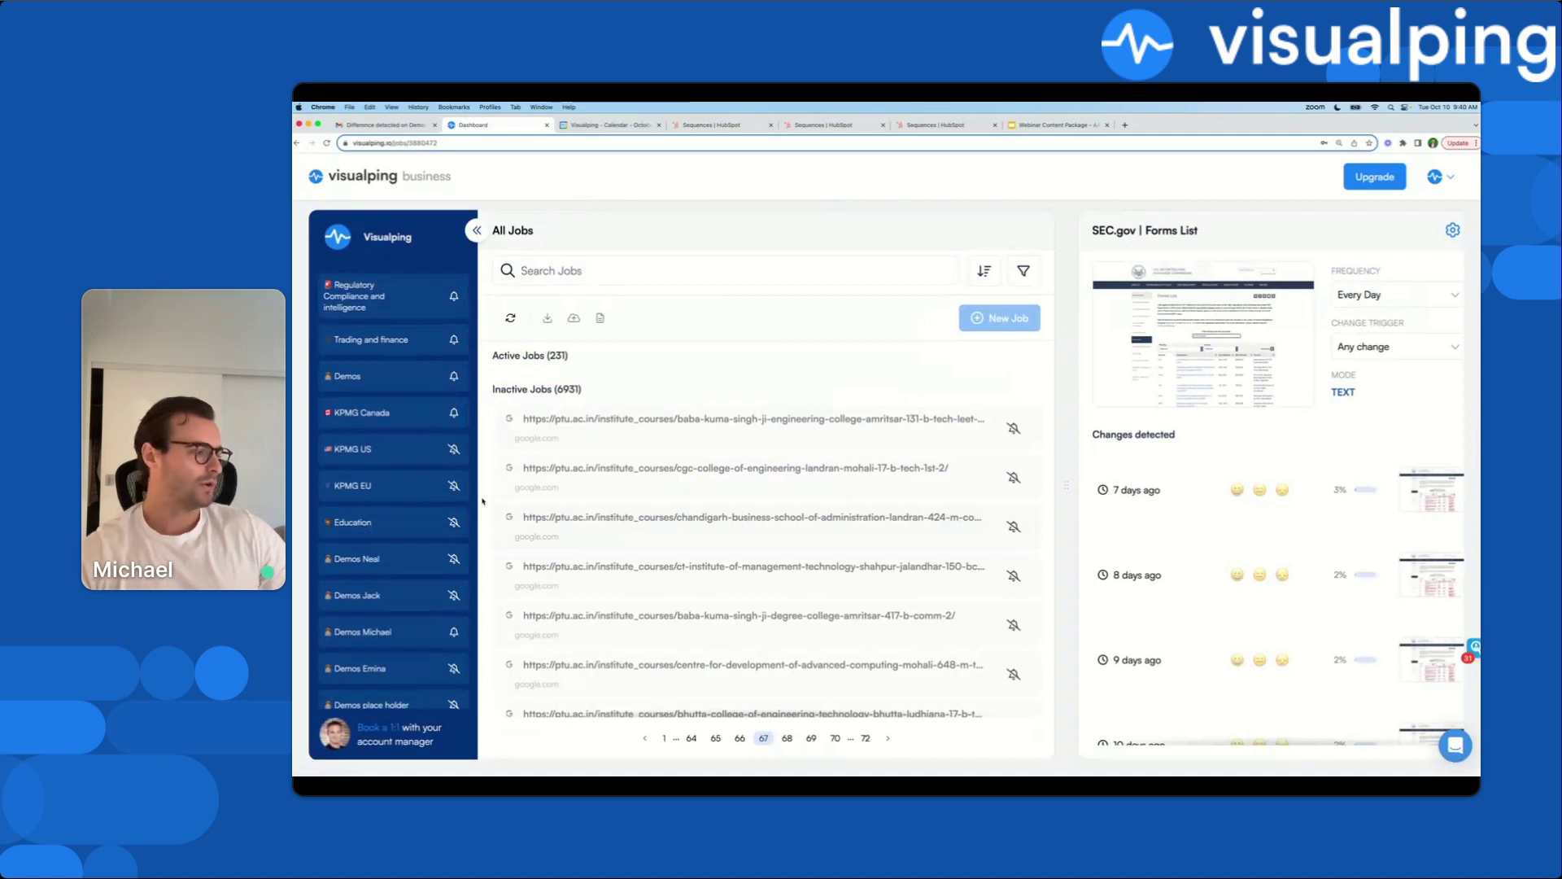
pyautogui.scroll(-1, 382, 561)
pyautogui.click(388, 587)
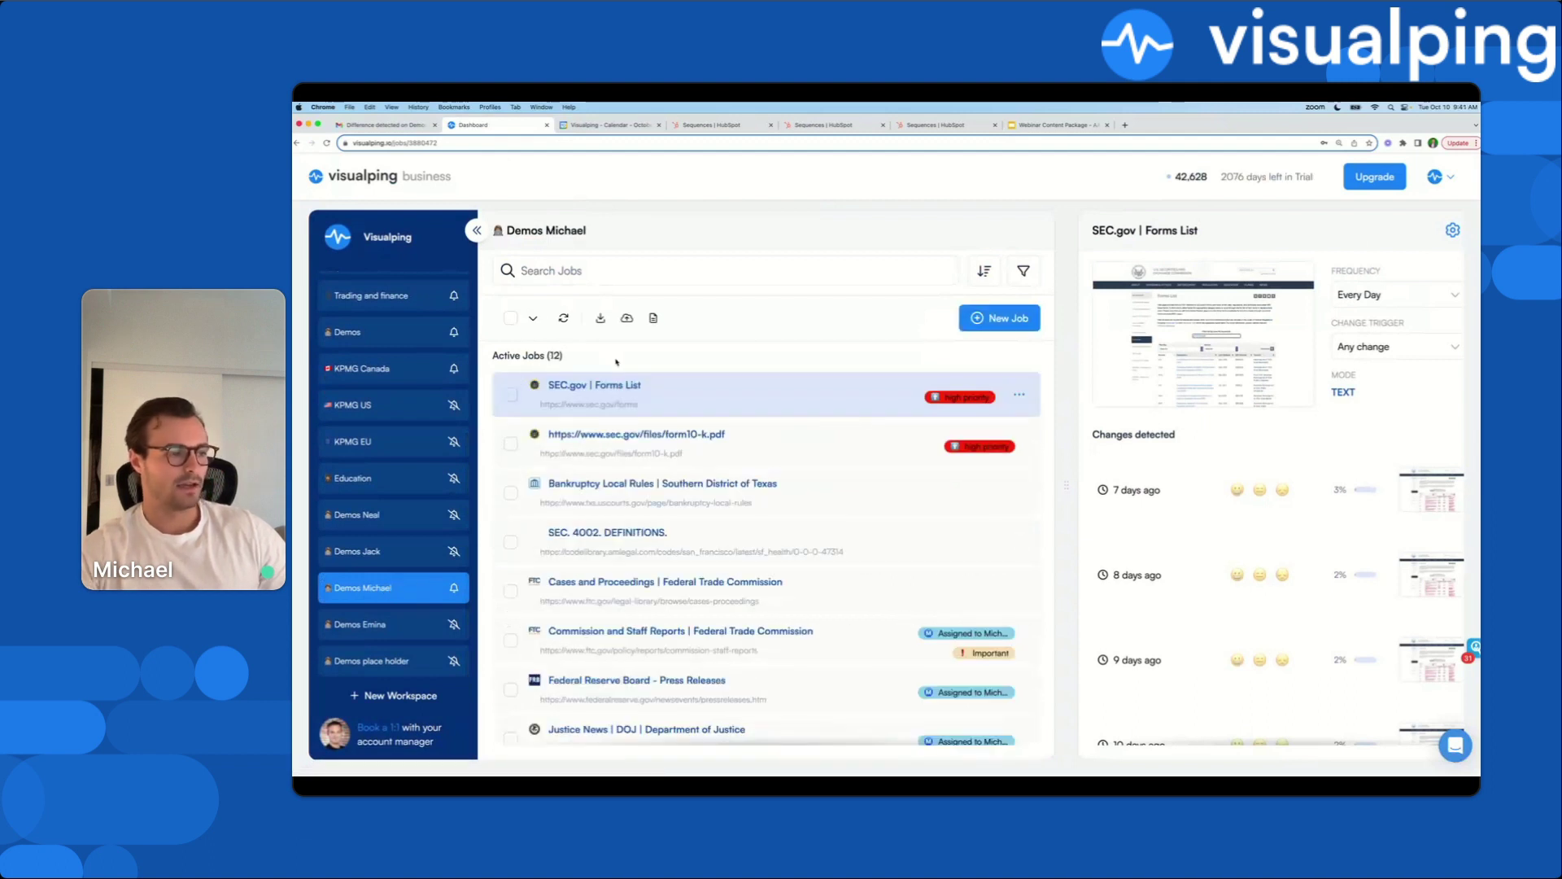
# Step: Look through the workspace's active jobs, their labels and the actions offered for the FTC Cases and Proceedings job
pyautogui.scroll(-1, 602, 383)
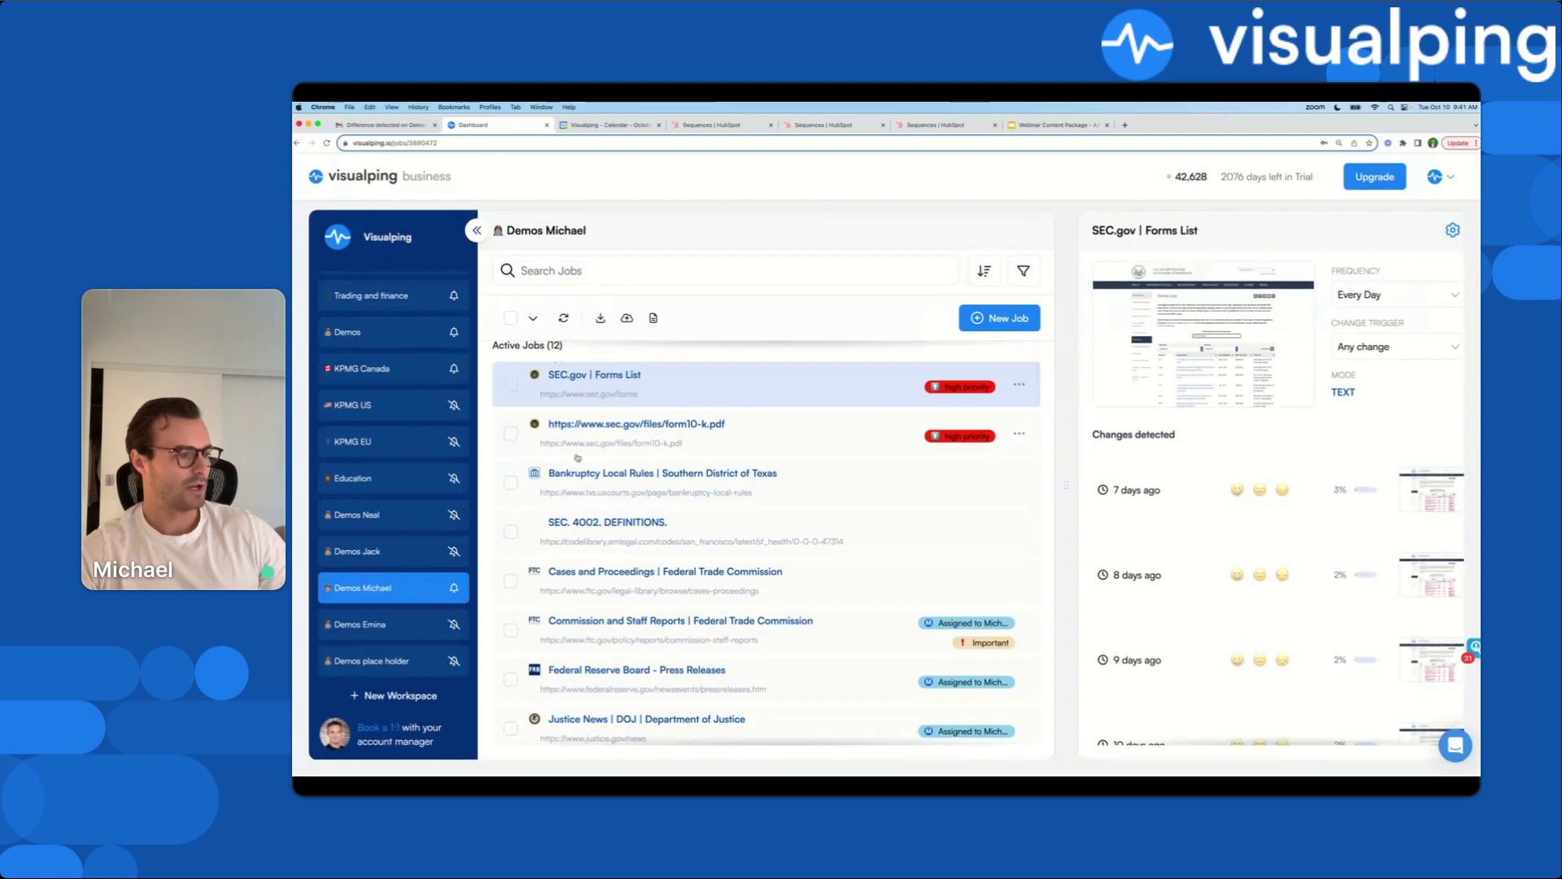
pyautogui.scroll(-3, 636, 420)
pyautogui.scroll(4, 635, 419)
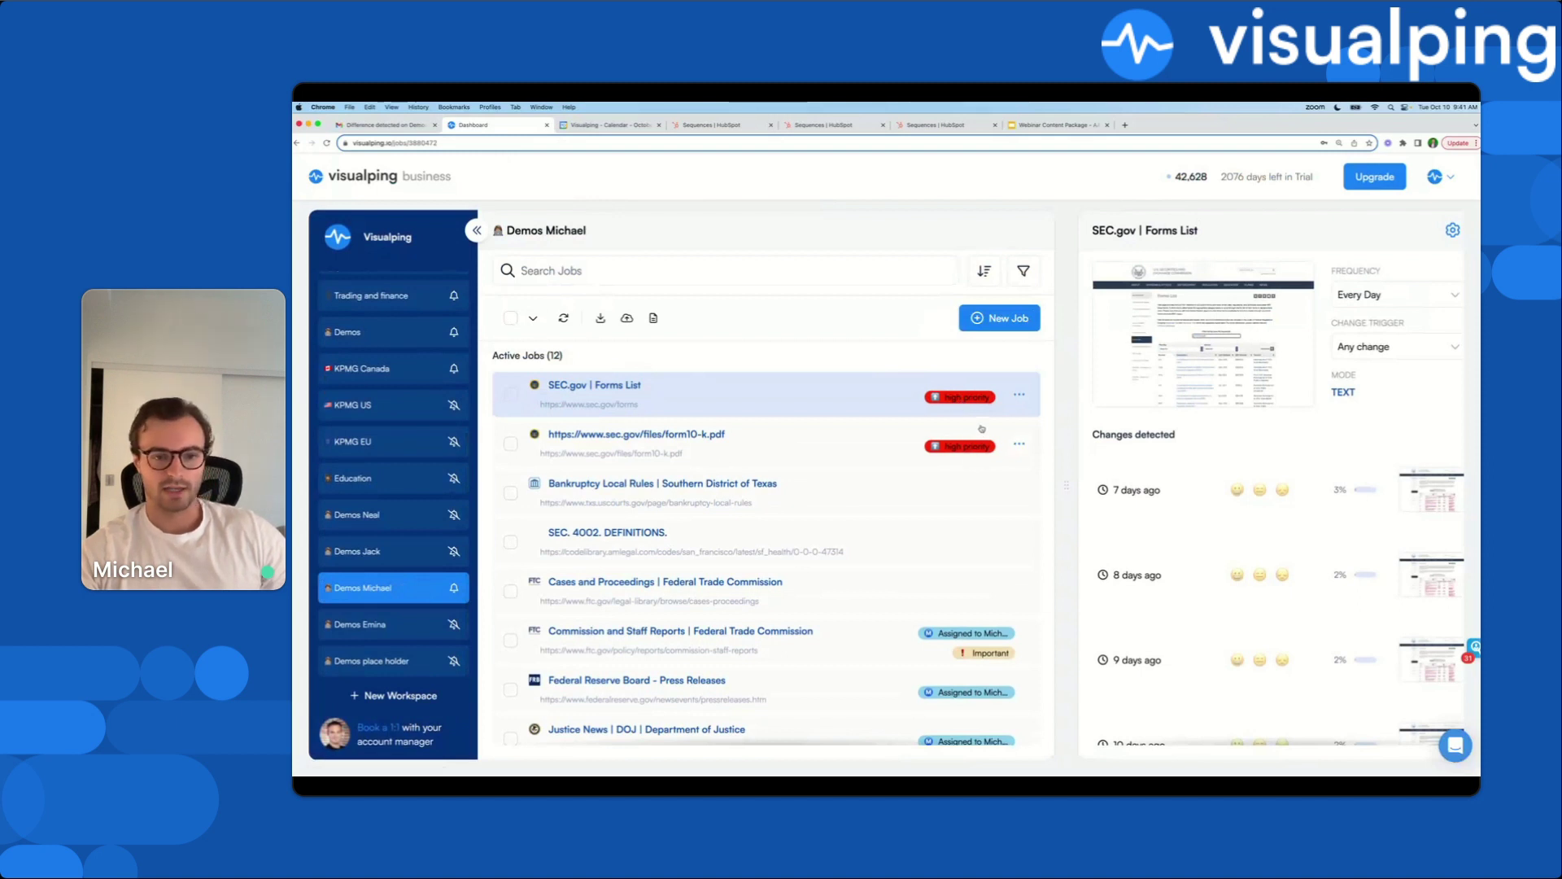
pyautogui.scroll(-1, 969, 423)
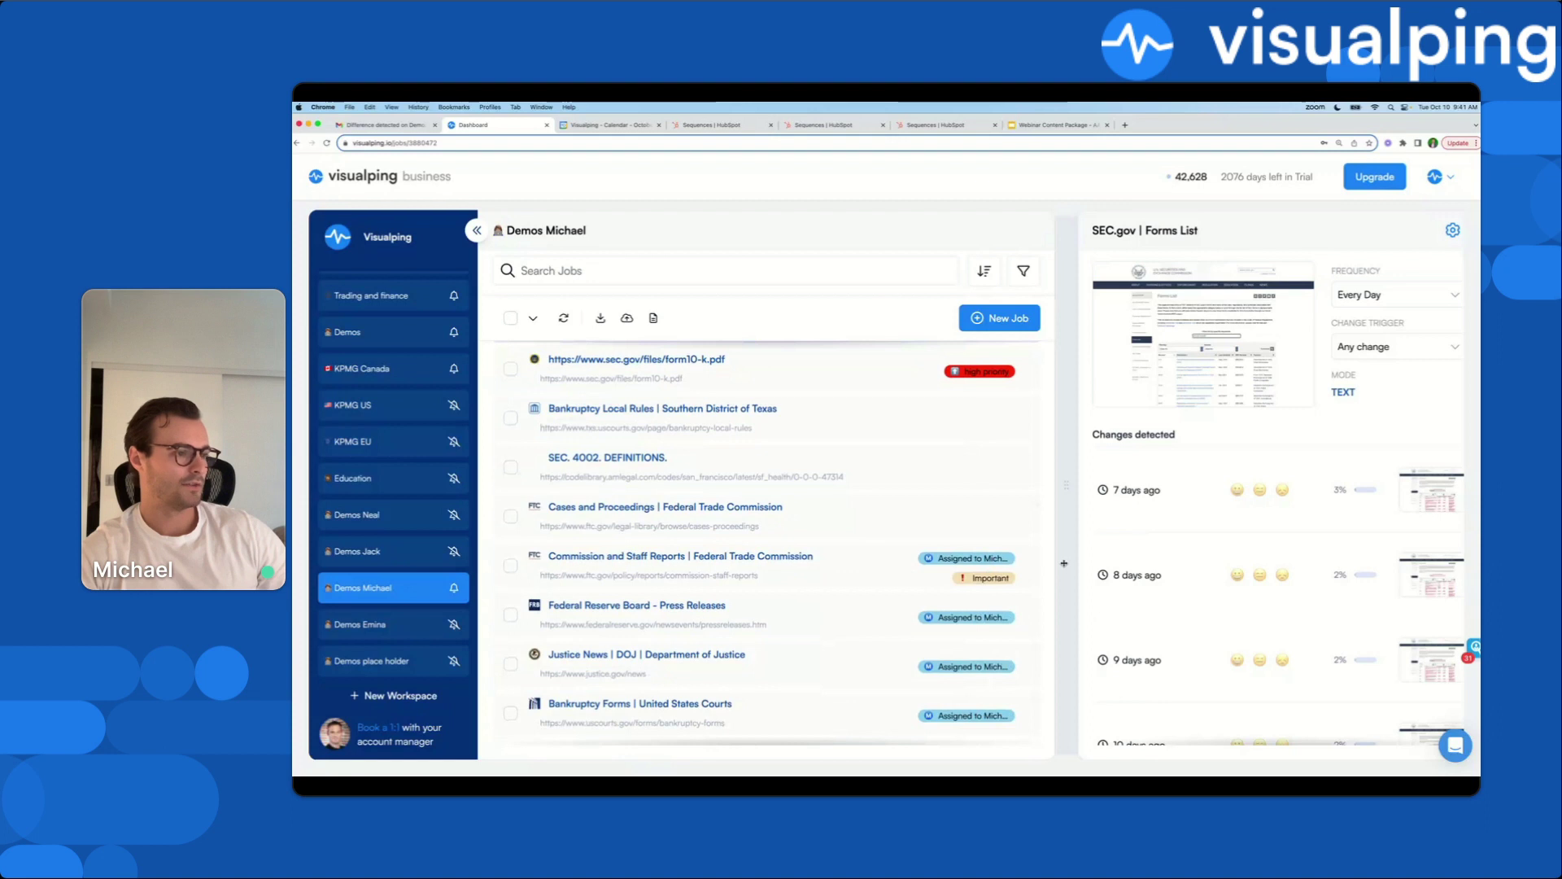
pyautogui.moveTo(1029, 528)
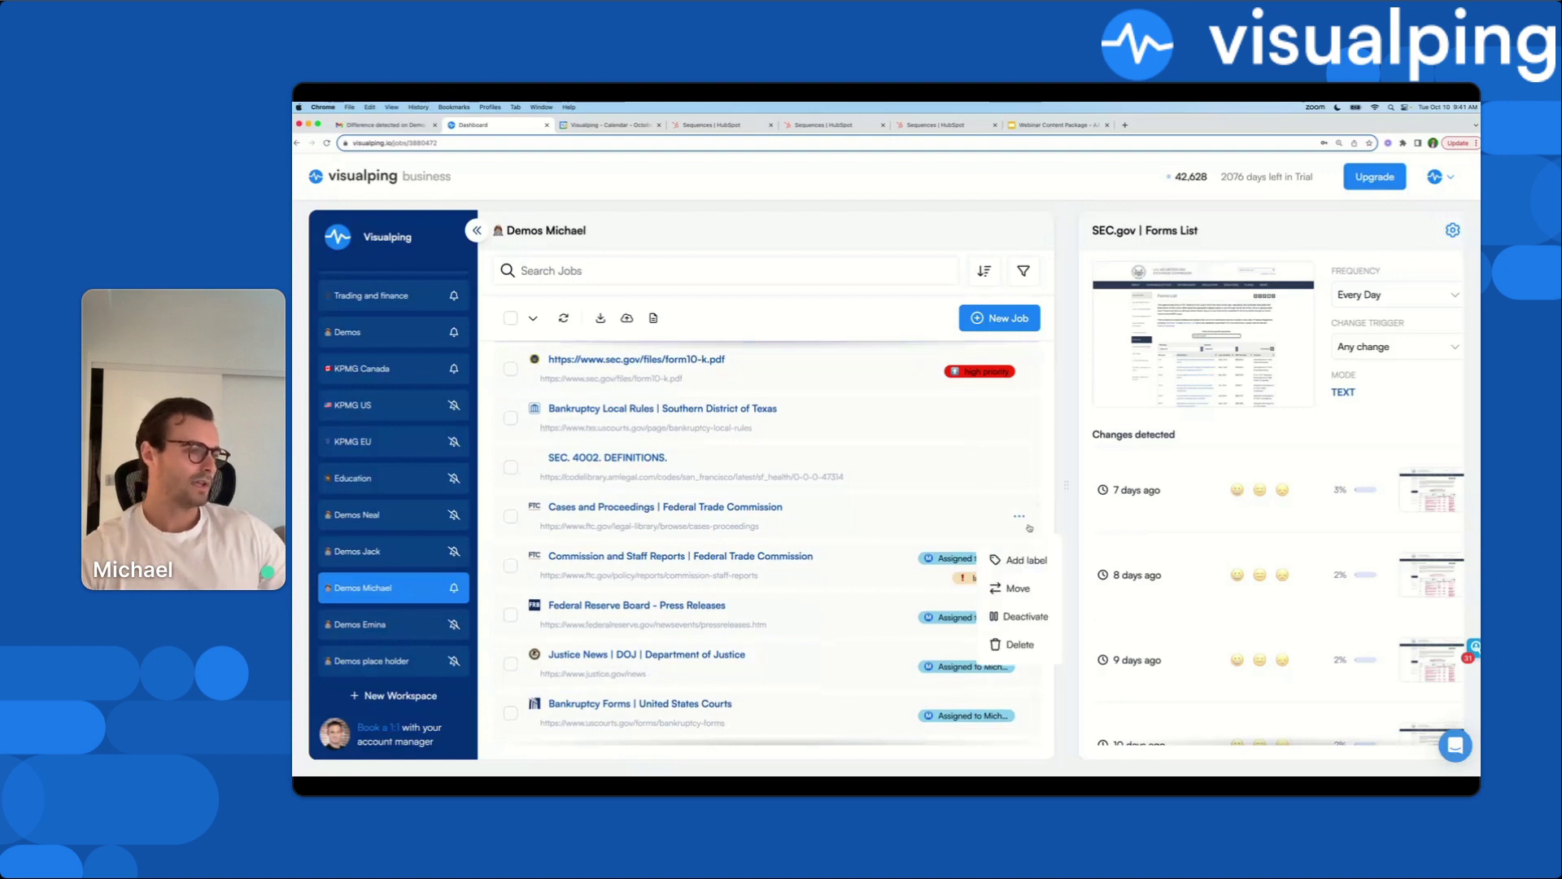
# Step: Filter the workspace's jobs by the blue label that marks them as assigned to the presenter
pyautogui.click(1024, 271)
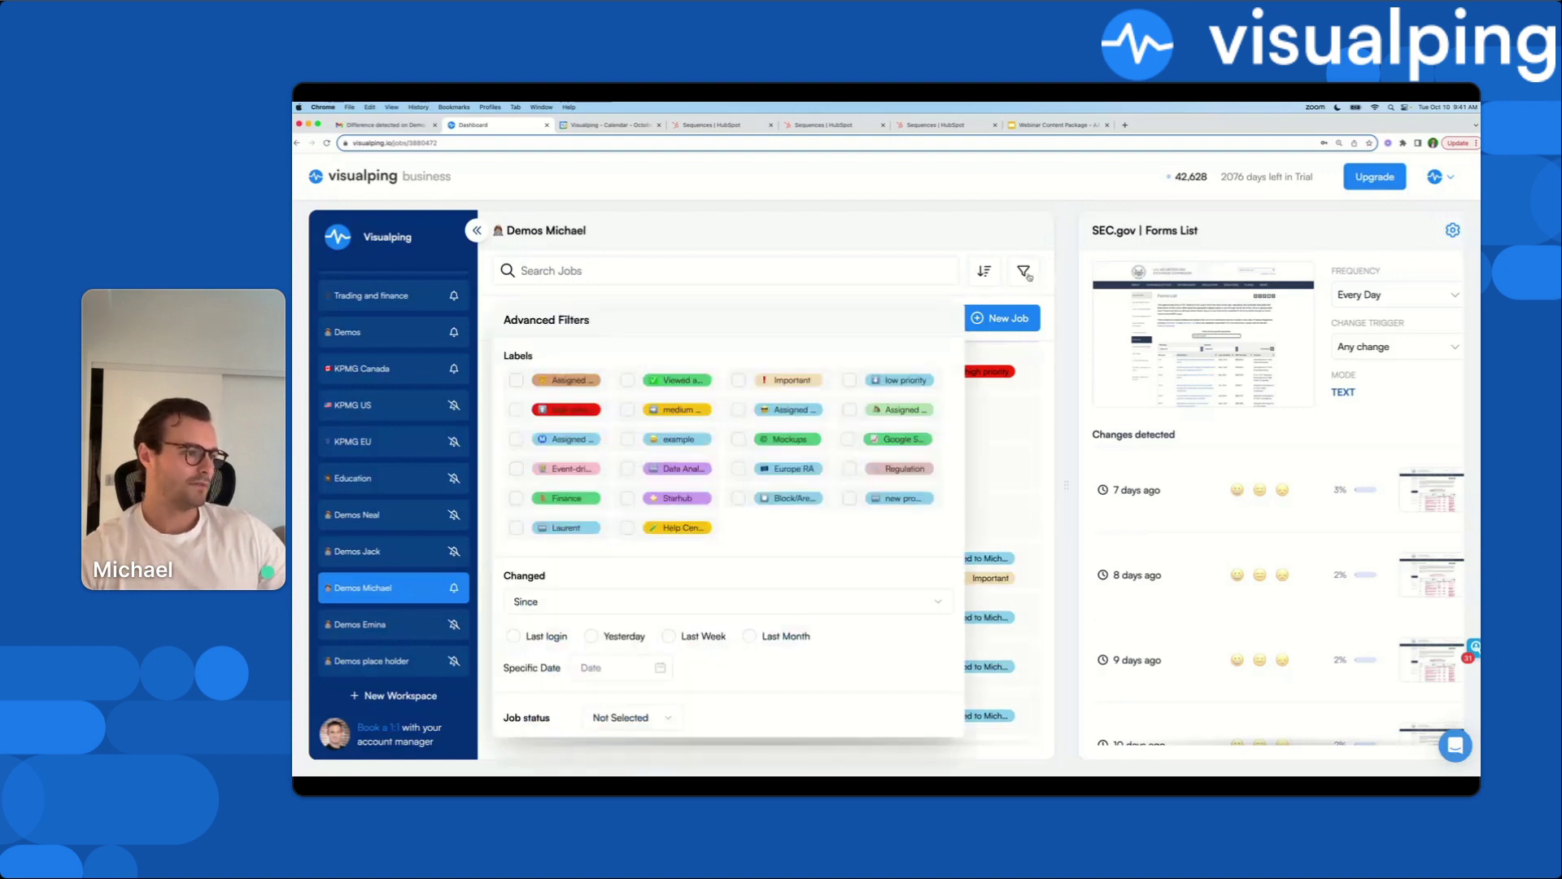
pyautogui.click(565, 439)
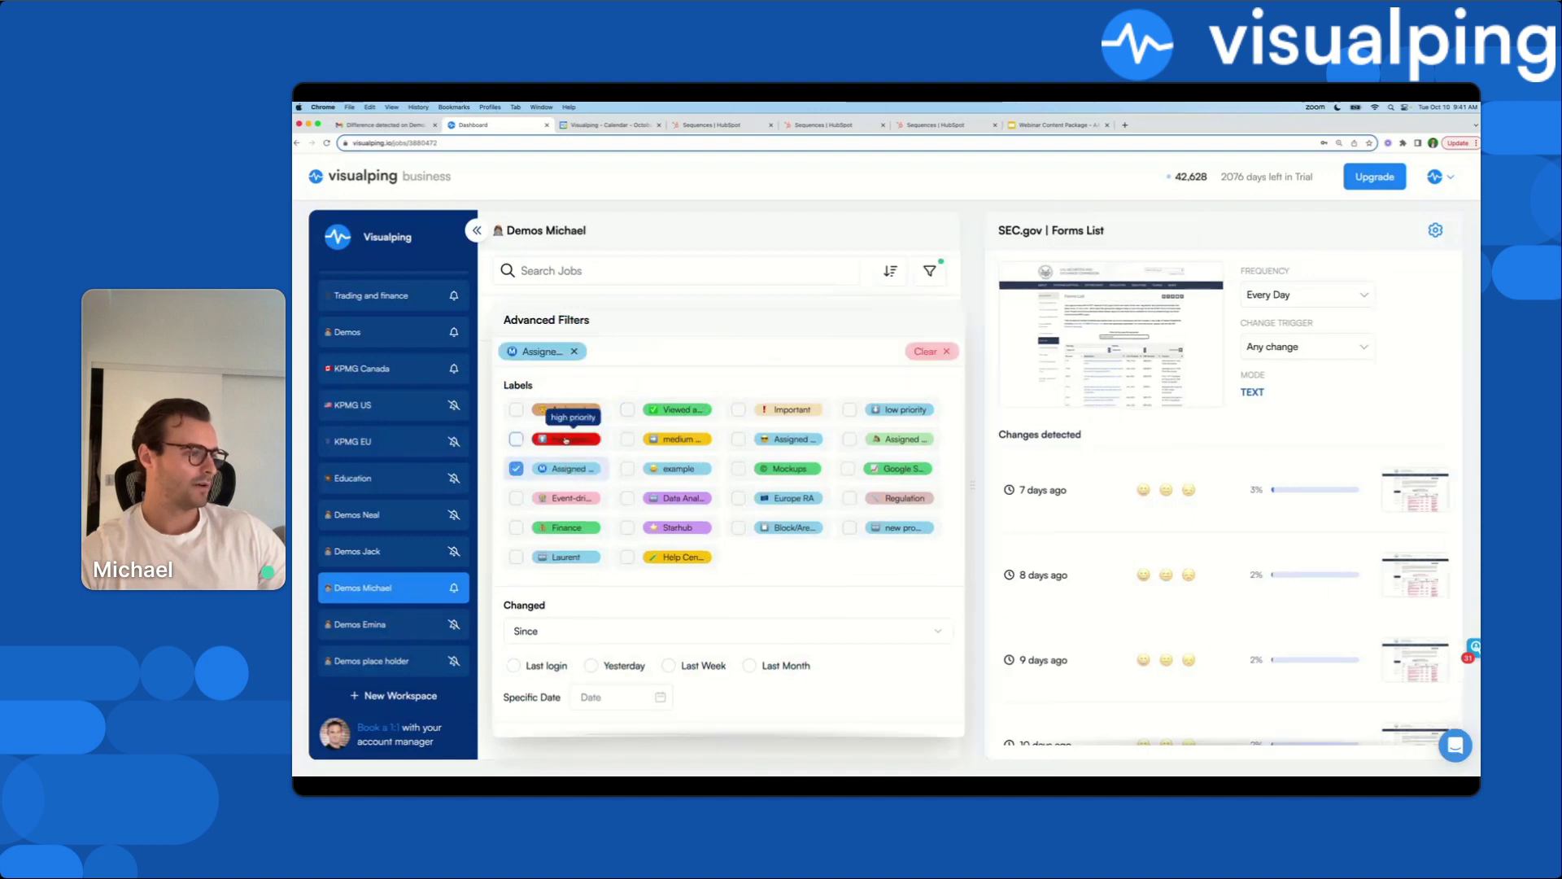
pyautogui.click(976, 238)
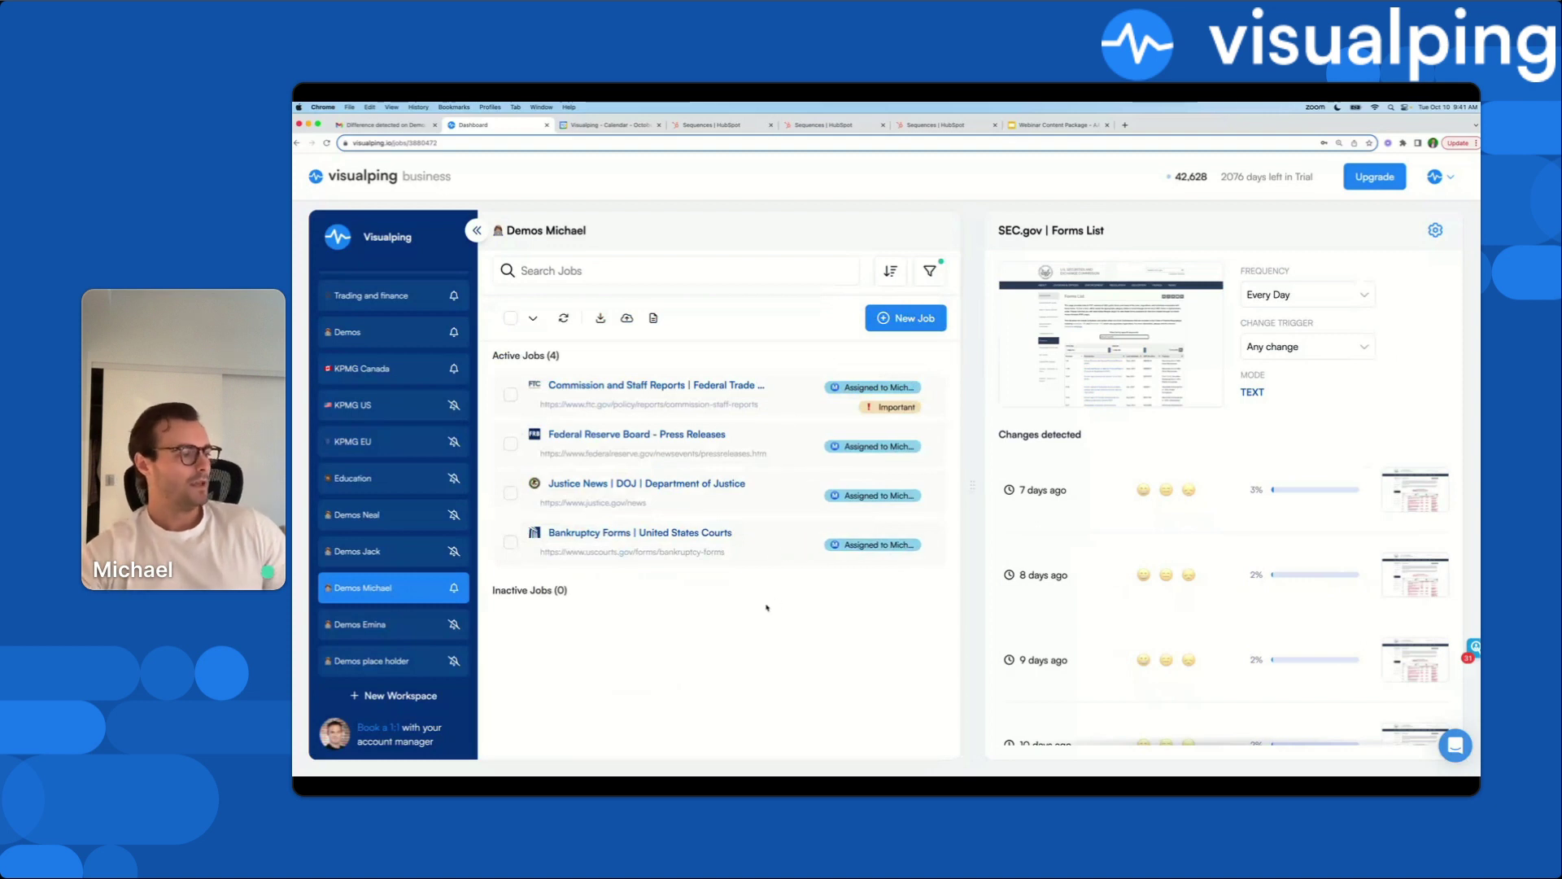
# Step: Open the Justice News job of the Department of Justice and review its history of detected changes
pyautogui.click(755, 506)
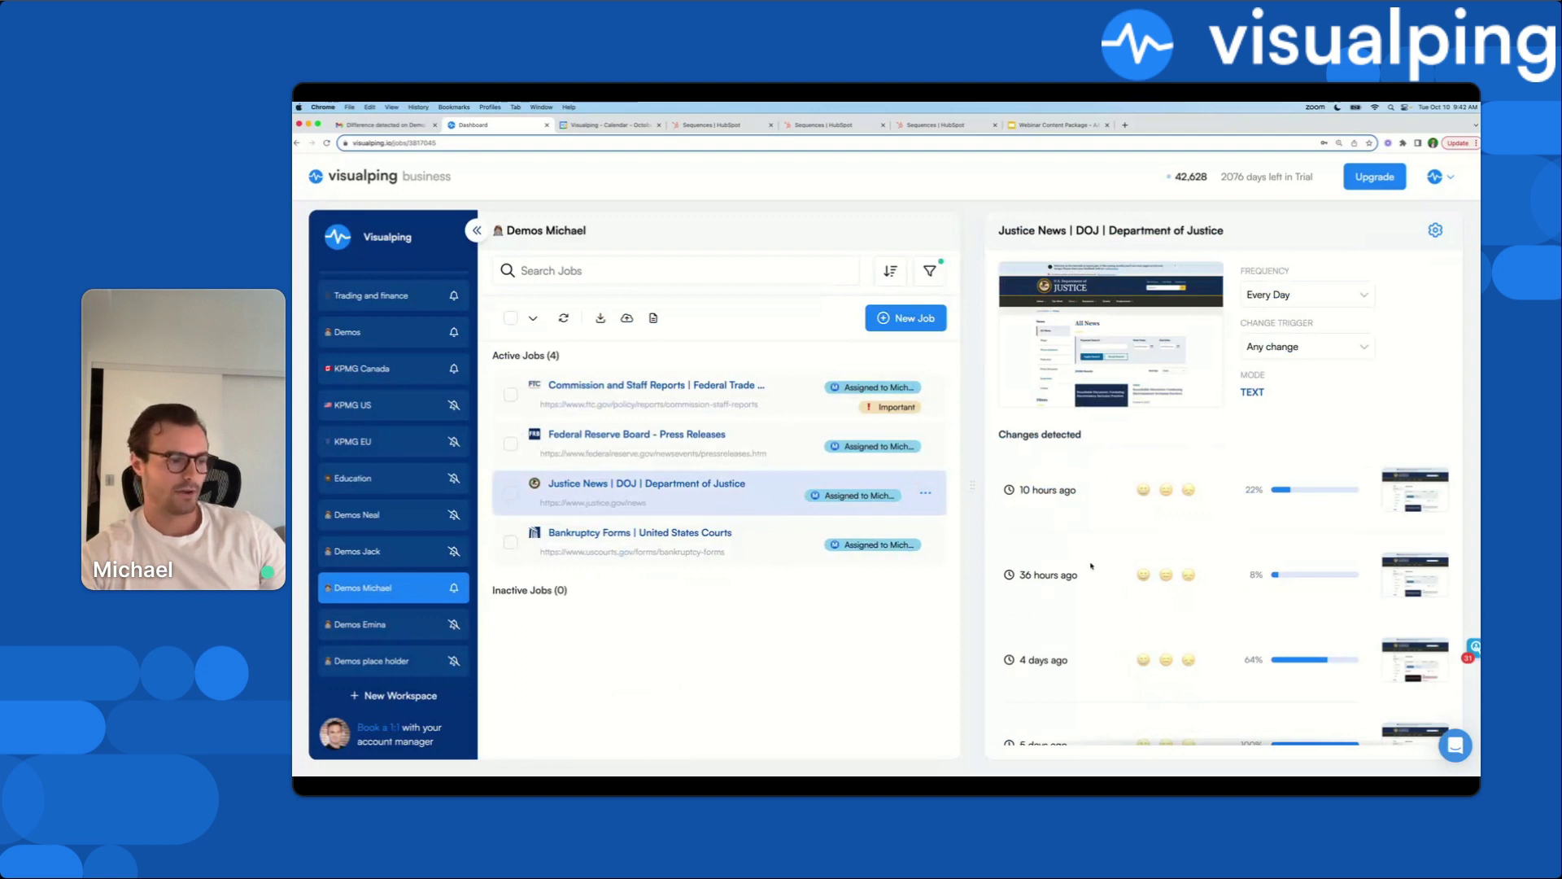
pyautogui.scroll(-2, 1088, 587)
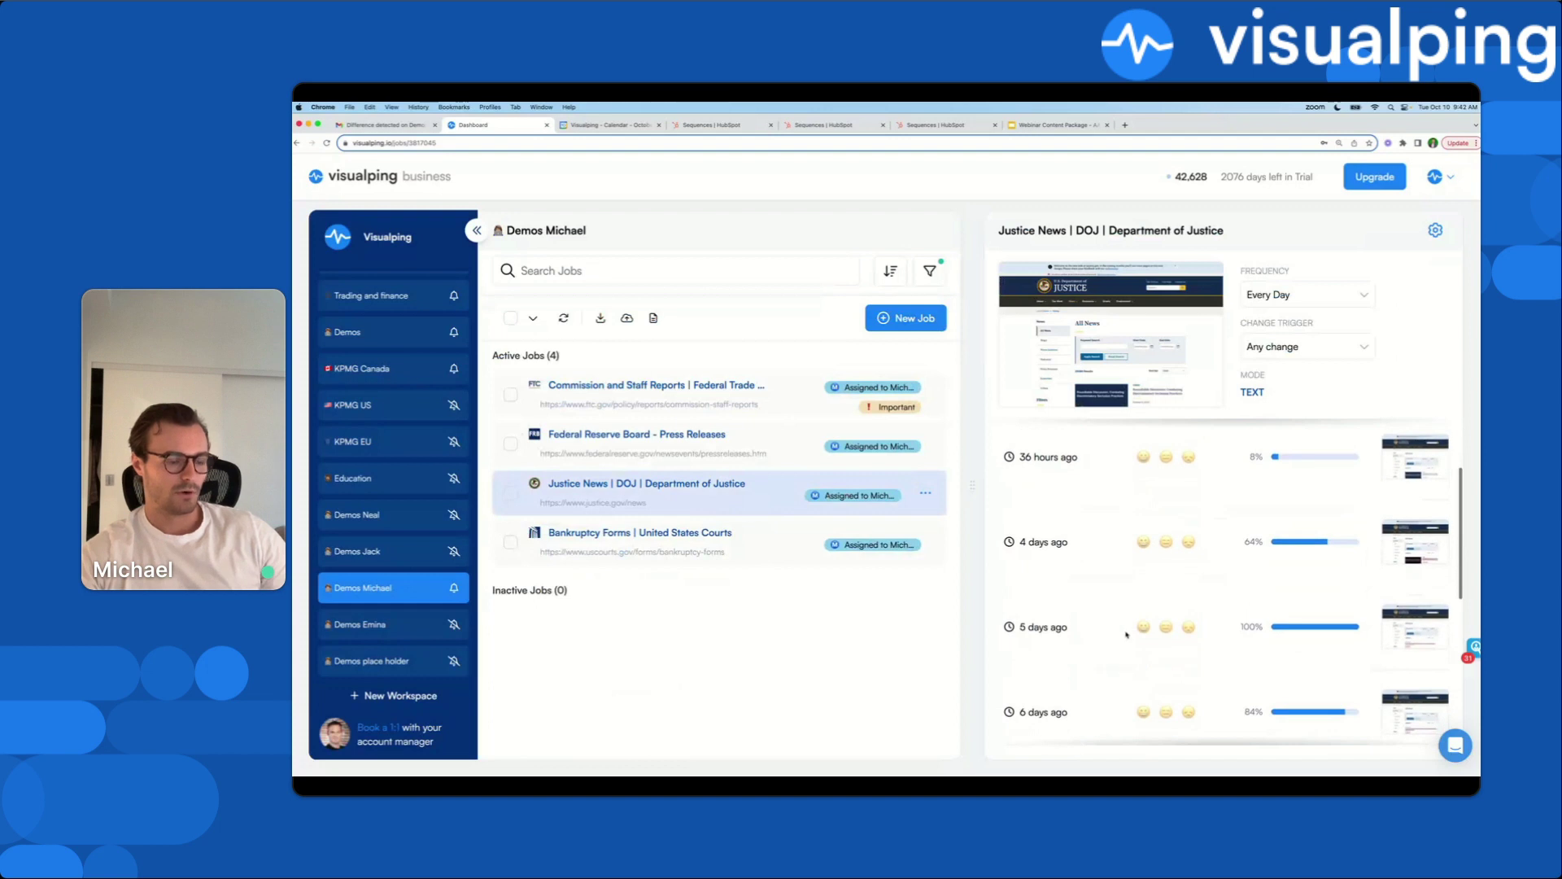
pyautogui.scroll(2, 1105, 570)
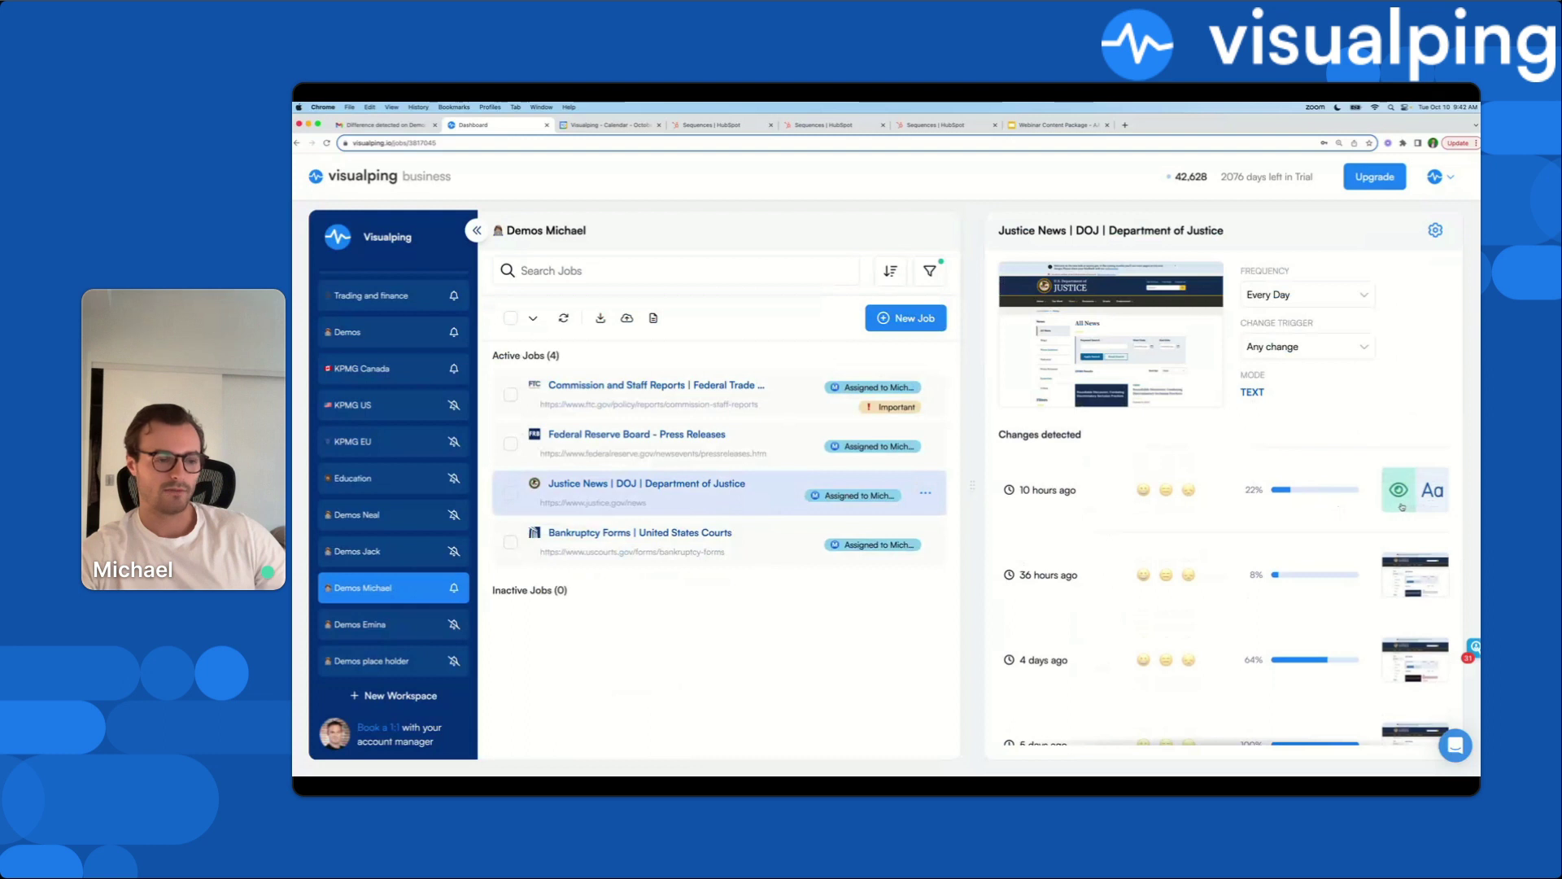
# Step: Open the most recent Justice News change and examine its visual comparison through the highlighted press releases
pyautogui.click(1401, 507)
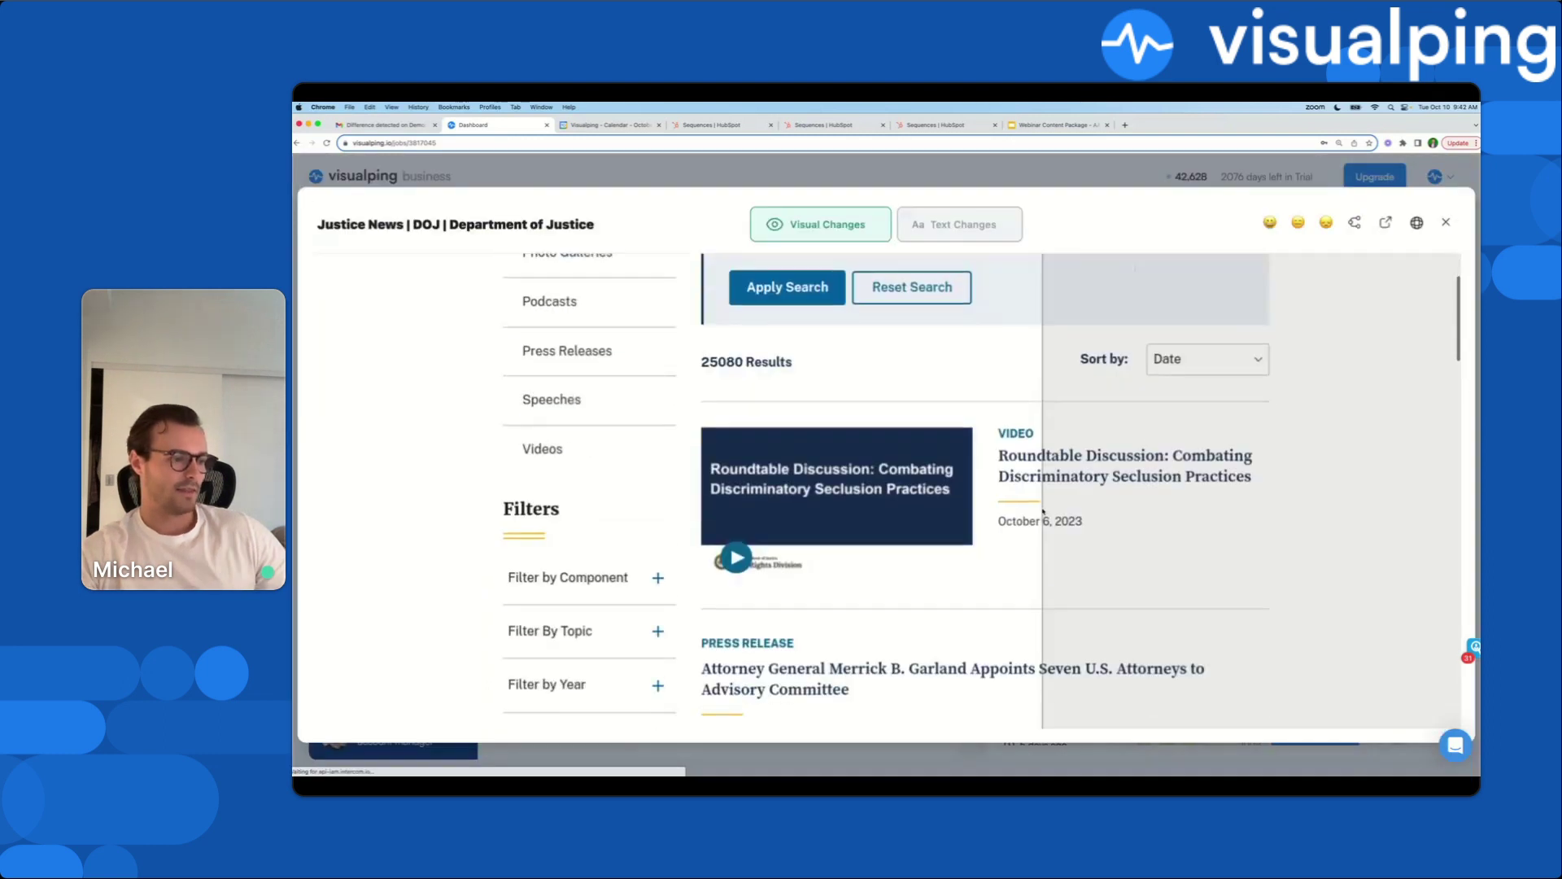
pyautogui.scroll(-7, 1043, 511)
pyautogui.scroll(2, 1044, 513)
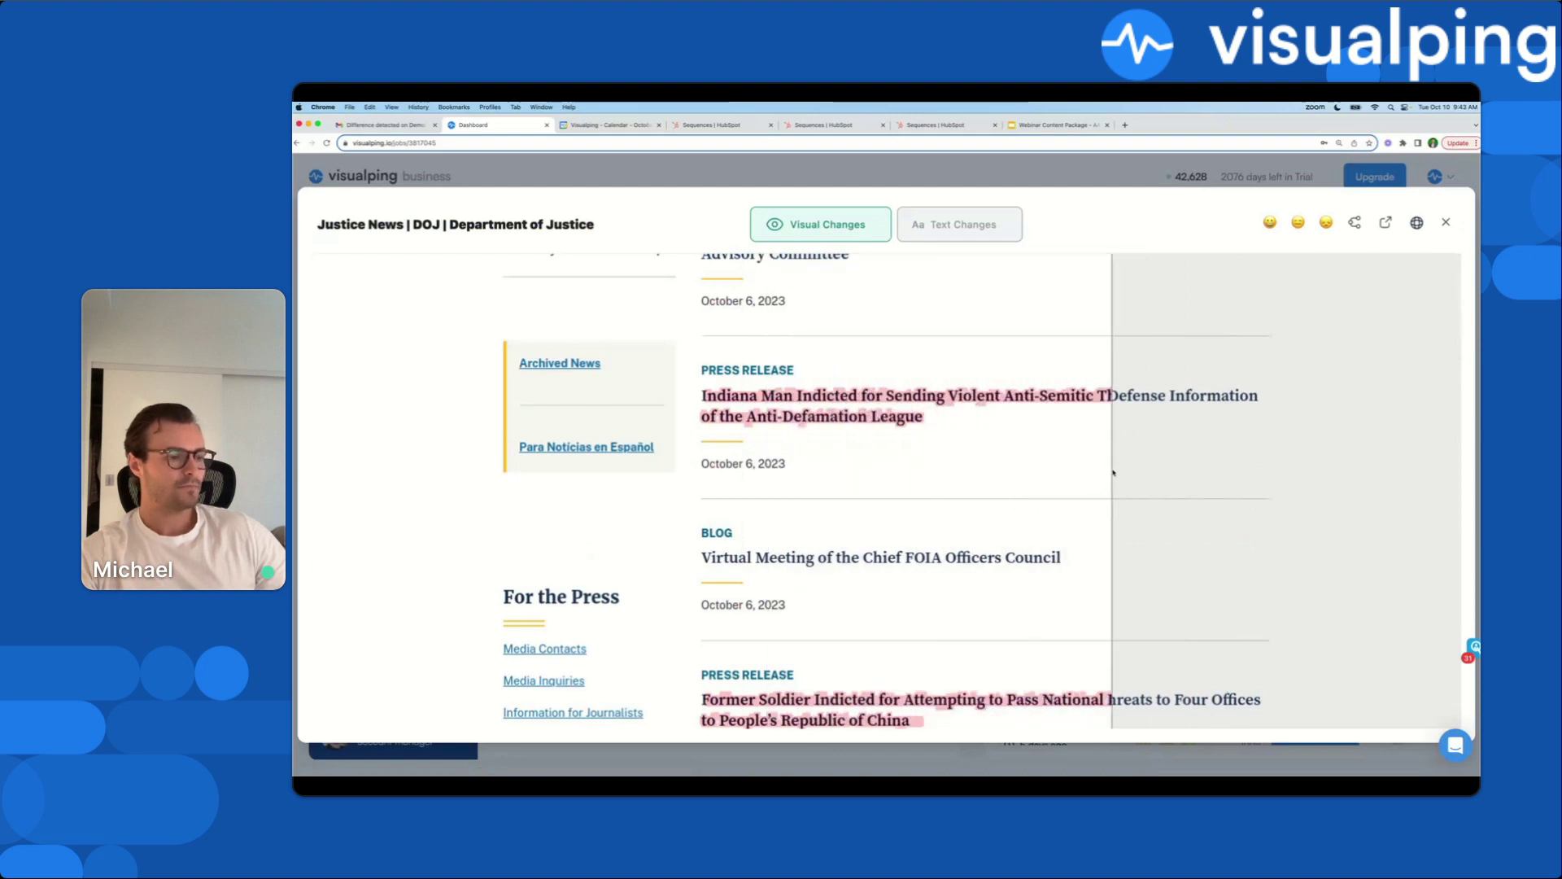
pyautogui.scroll(-3, 988, 459)
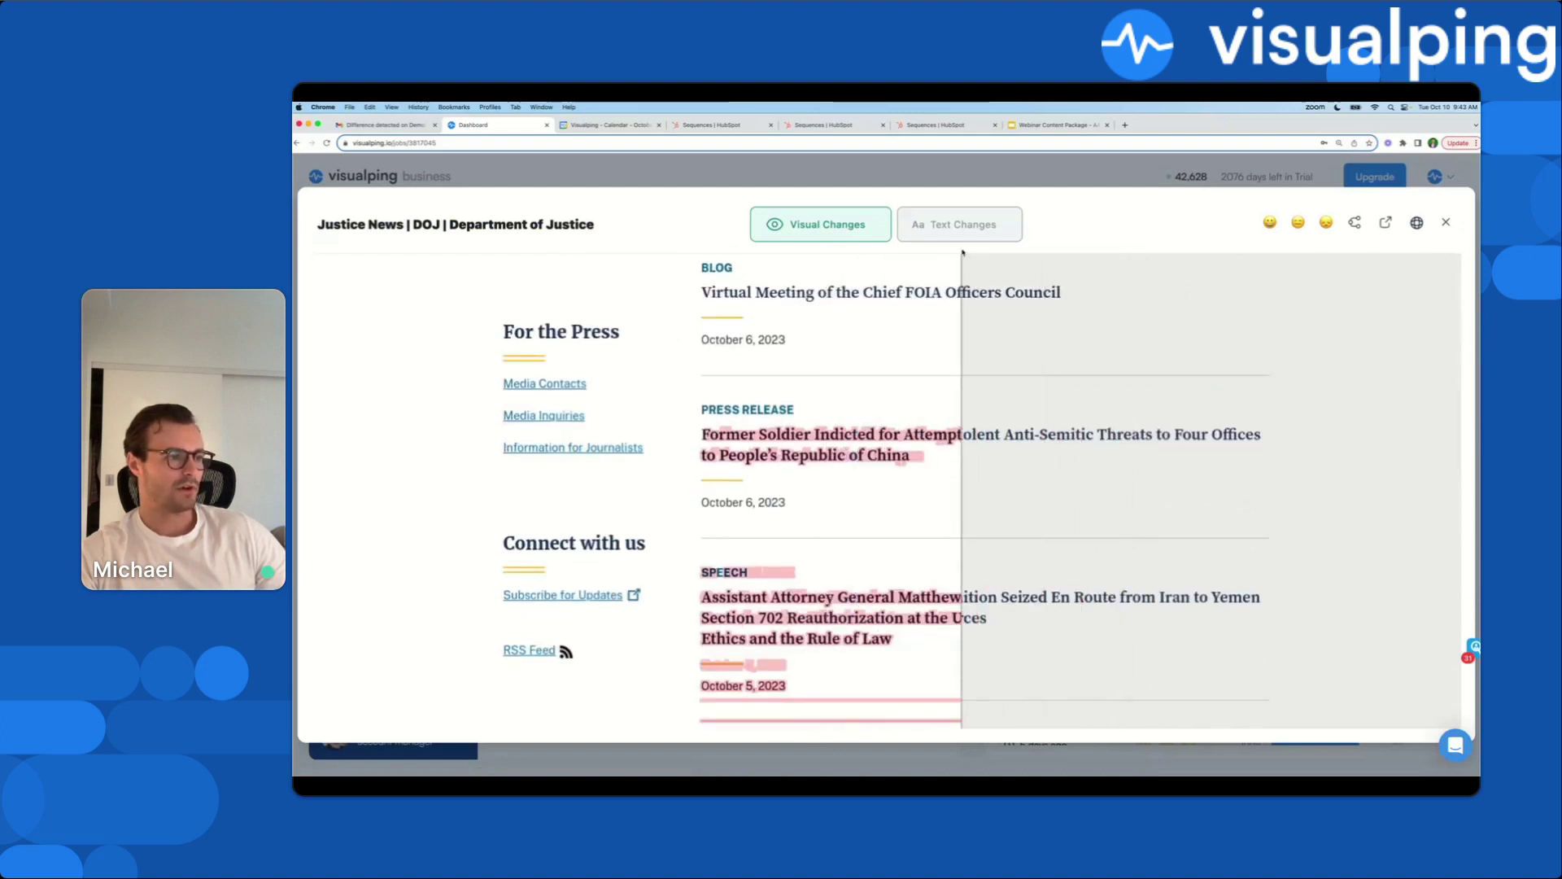
# Step: Show the text changes for the Justice News page and examine the added and removed wording
pyautogui.click(960, 224)
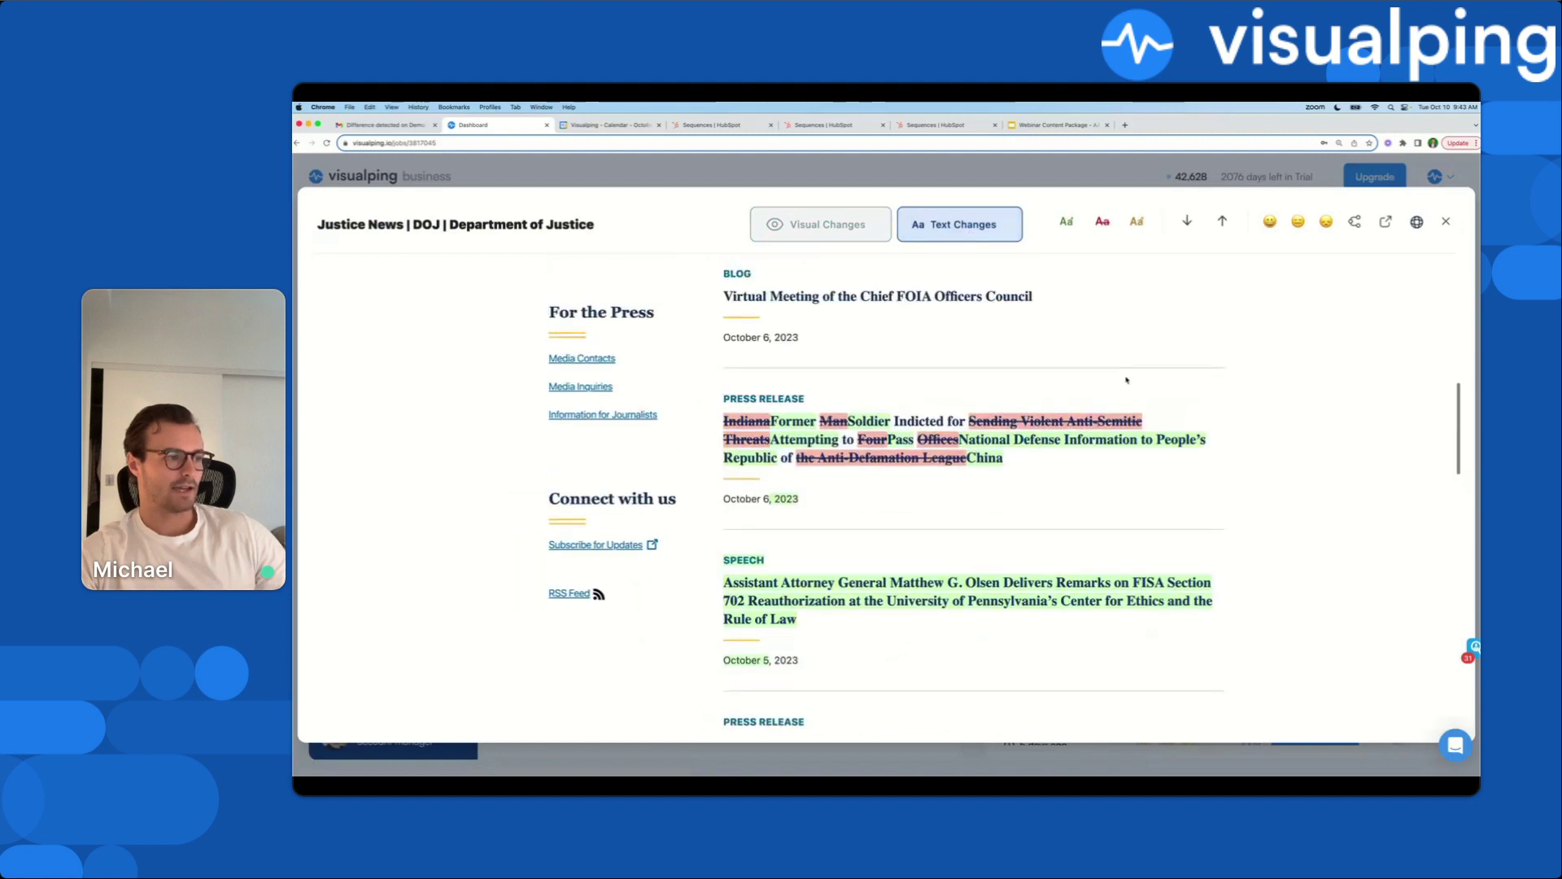
pyautogui.scroll(5, 1126, 380)
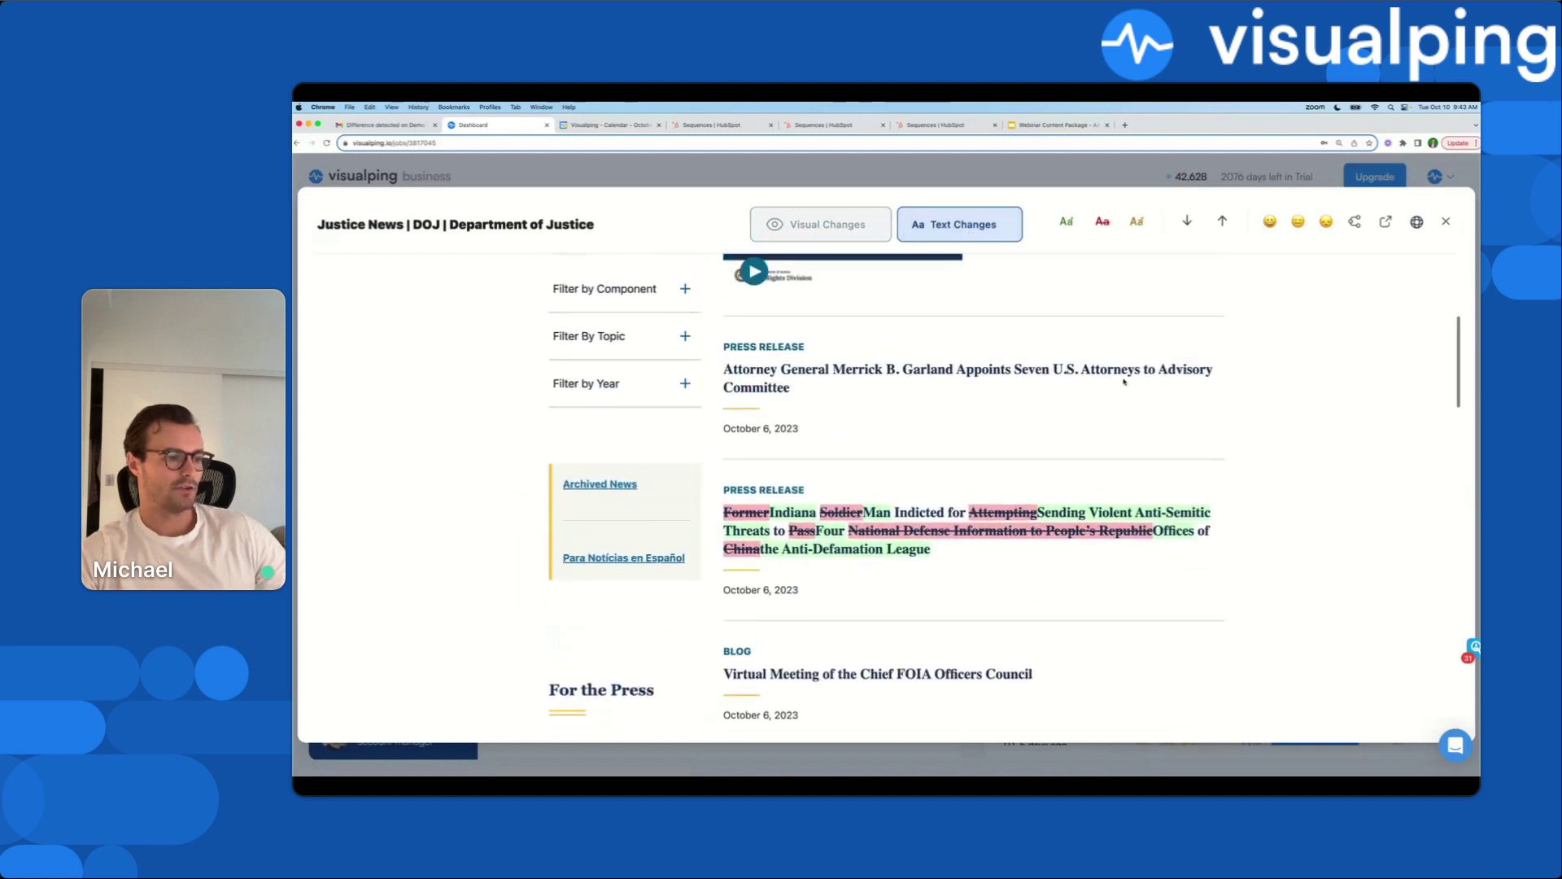
pyautogui.scroll(1, 1125, 380)
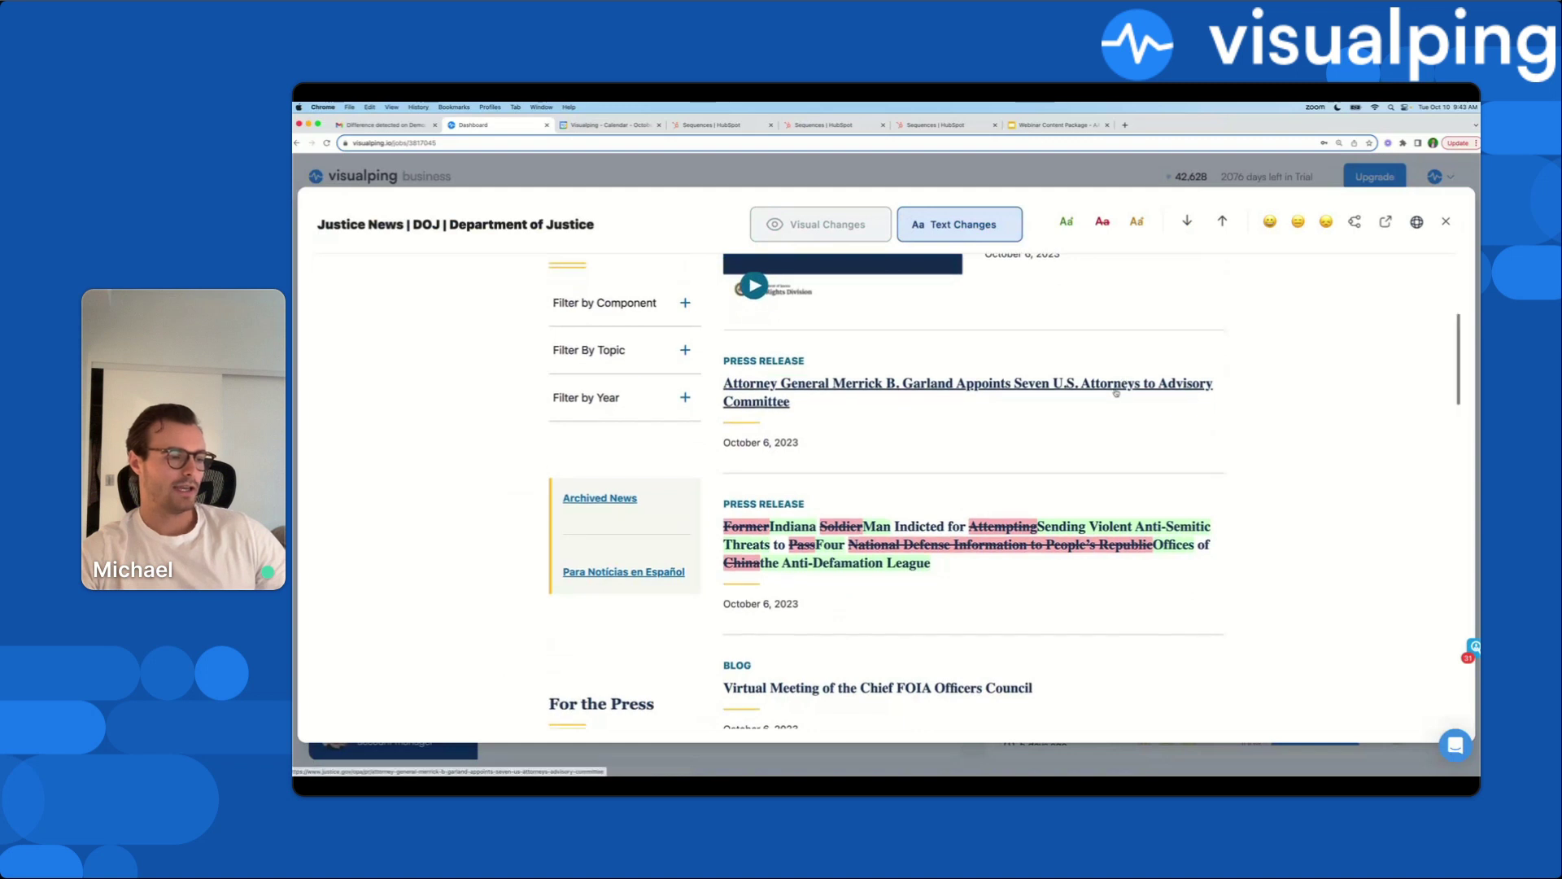
pyautogui.scroll(-3, 1116, 393)
pyautogui.scroll(2, 1116, 393)
pyautogui.scroll(-4, 1116, 393)
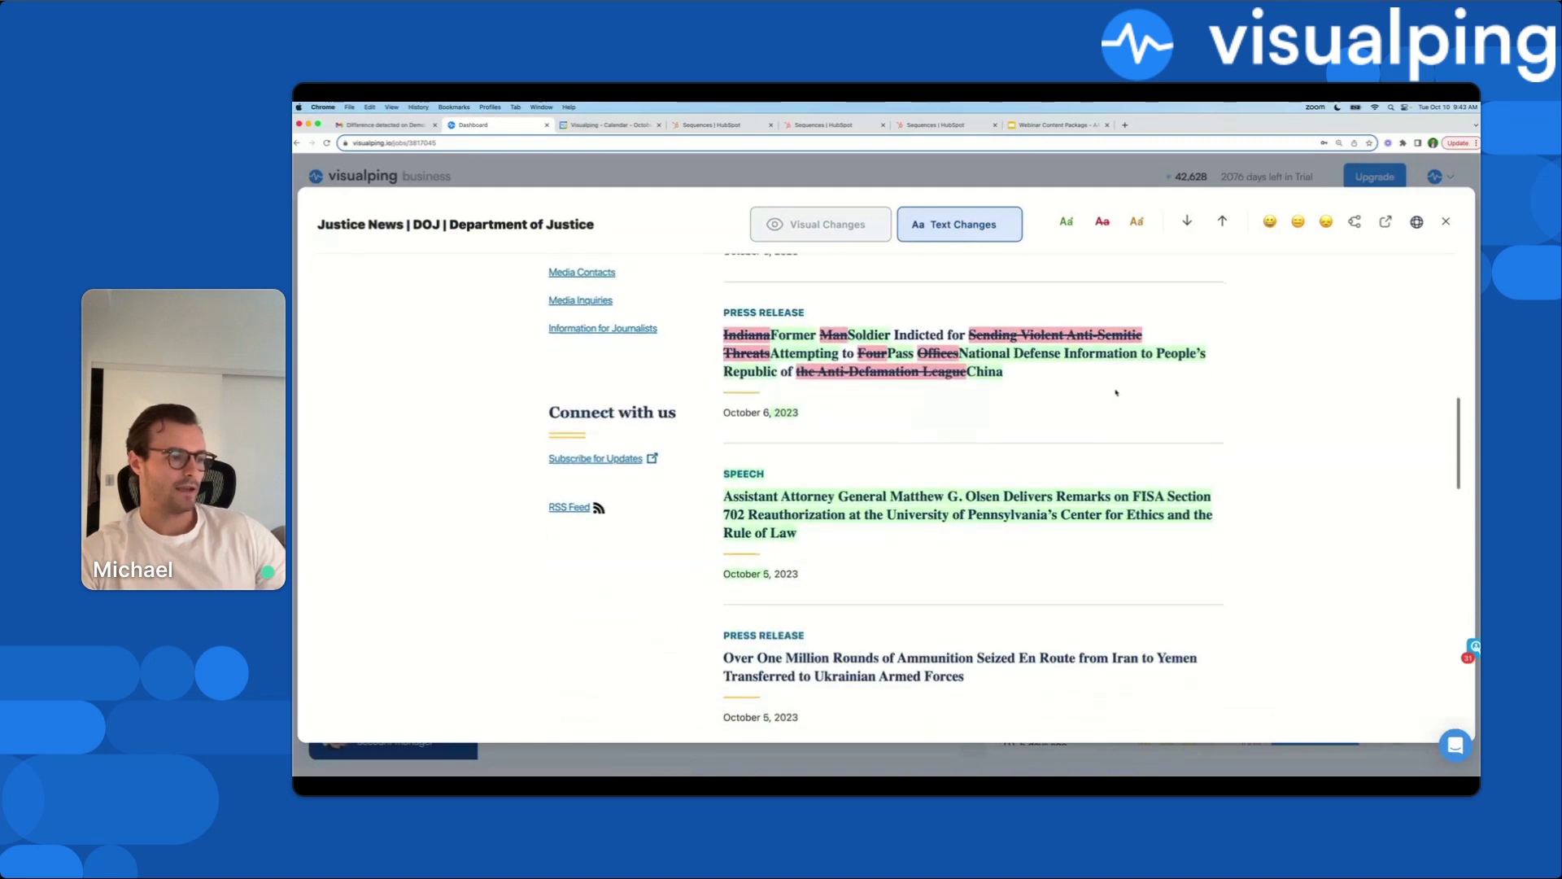
# Step: Hide the removed wording in the Justice News comparison and examine only the added text
pyautogui.click(1102, 224)
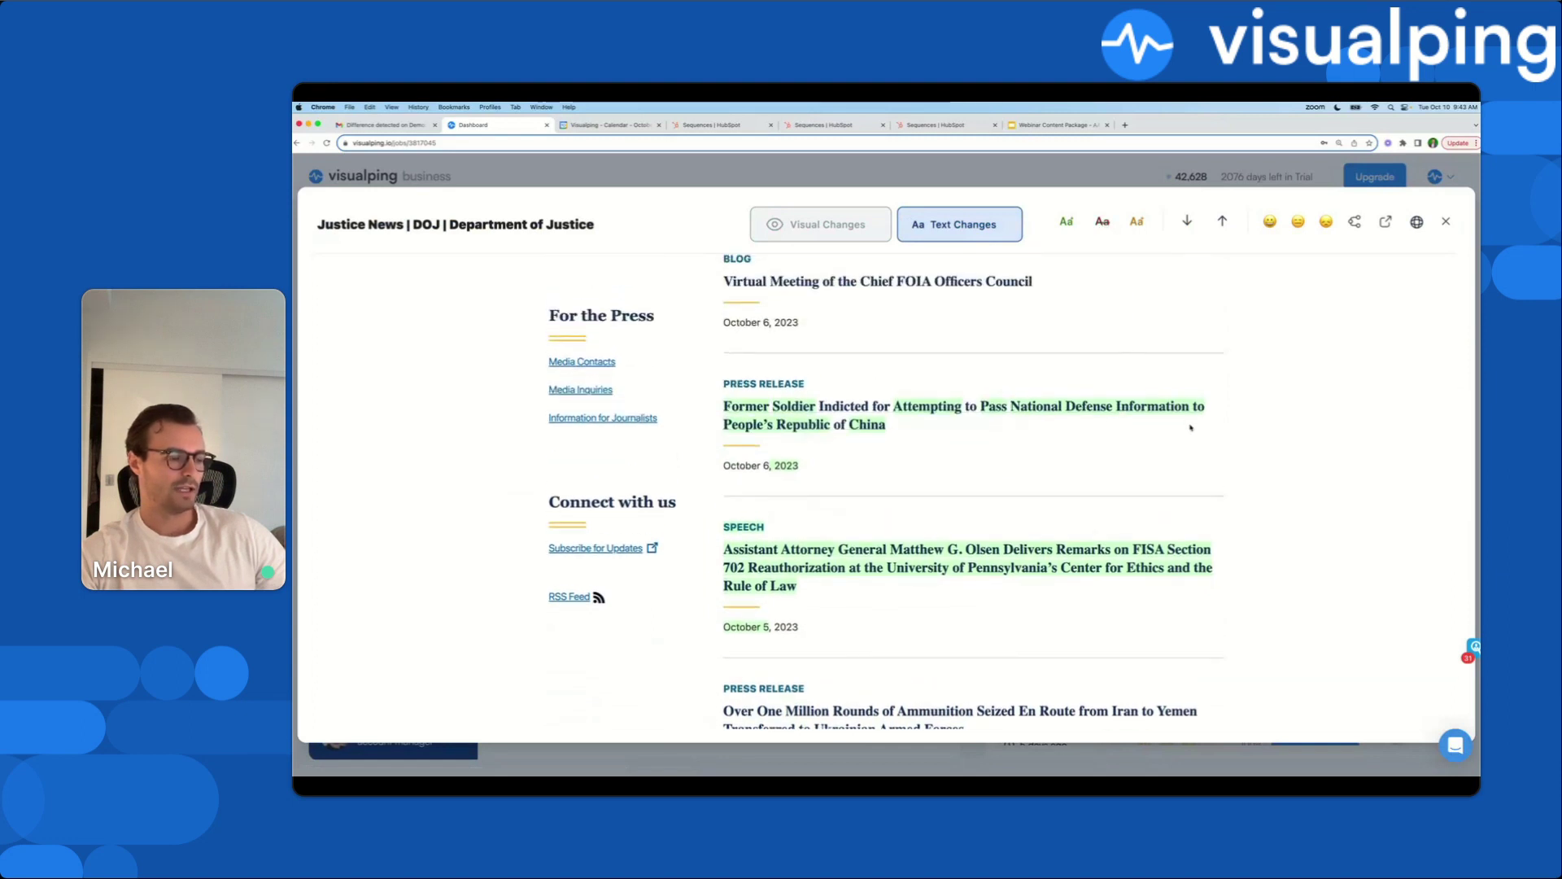
pyautogui.scroll(-1, 1181, 451)
pyautogui.scroll(3, 1175, 447)
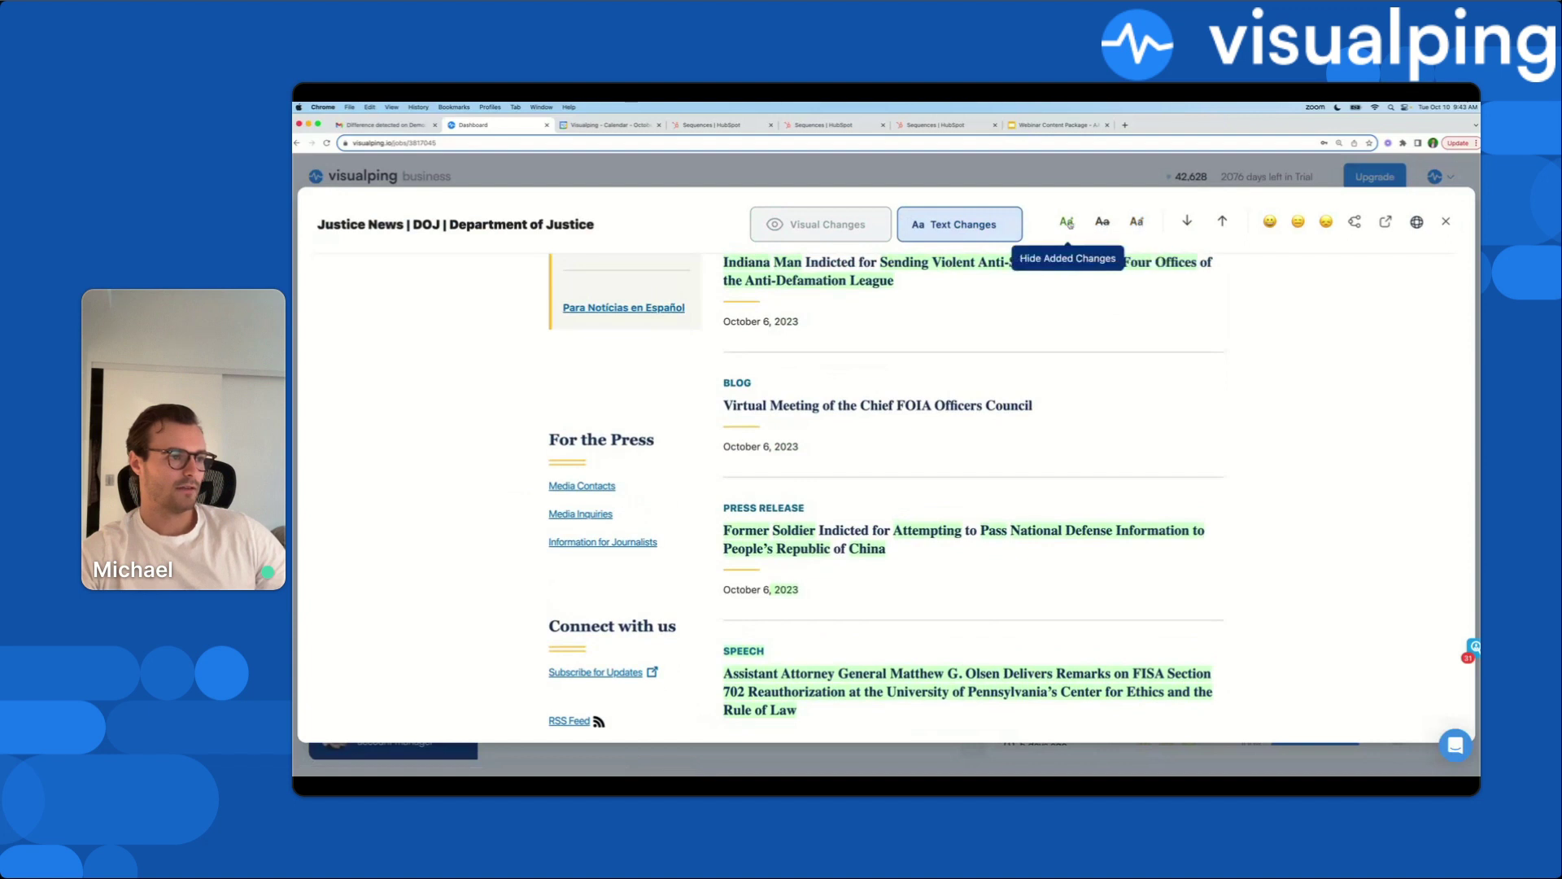
# Step: Show only the removed text in the Justice News comparison, examine the struck-out press releases, and close the comparison
pyautogui.click(1104, 223)
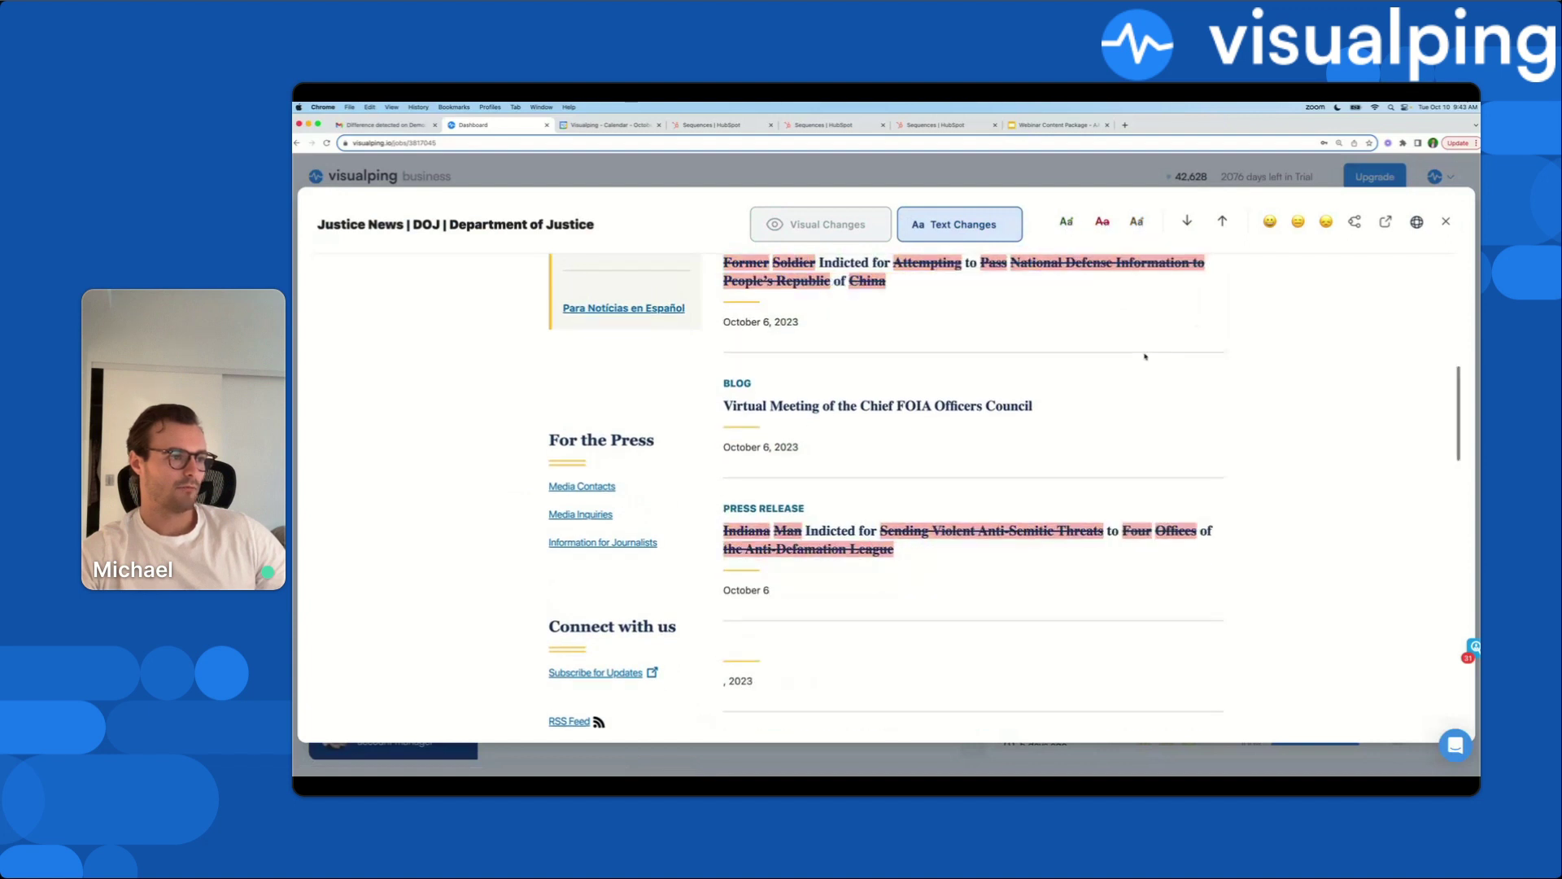
pyautogui.scroll(2, 995, 428)
pyautogui.scroll(-4, 1203, 448)
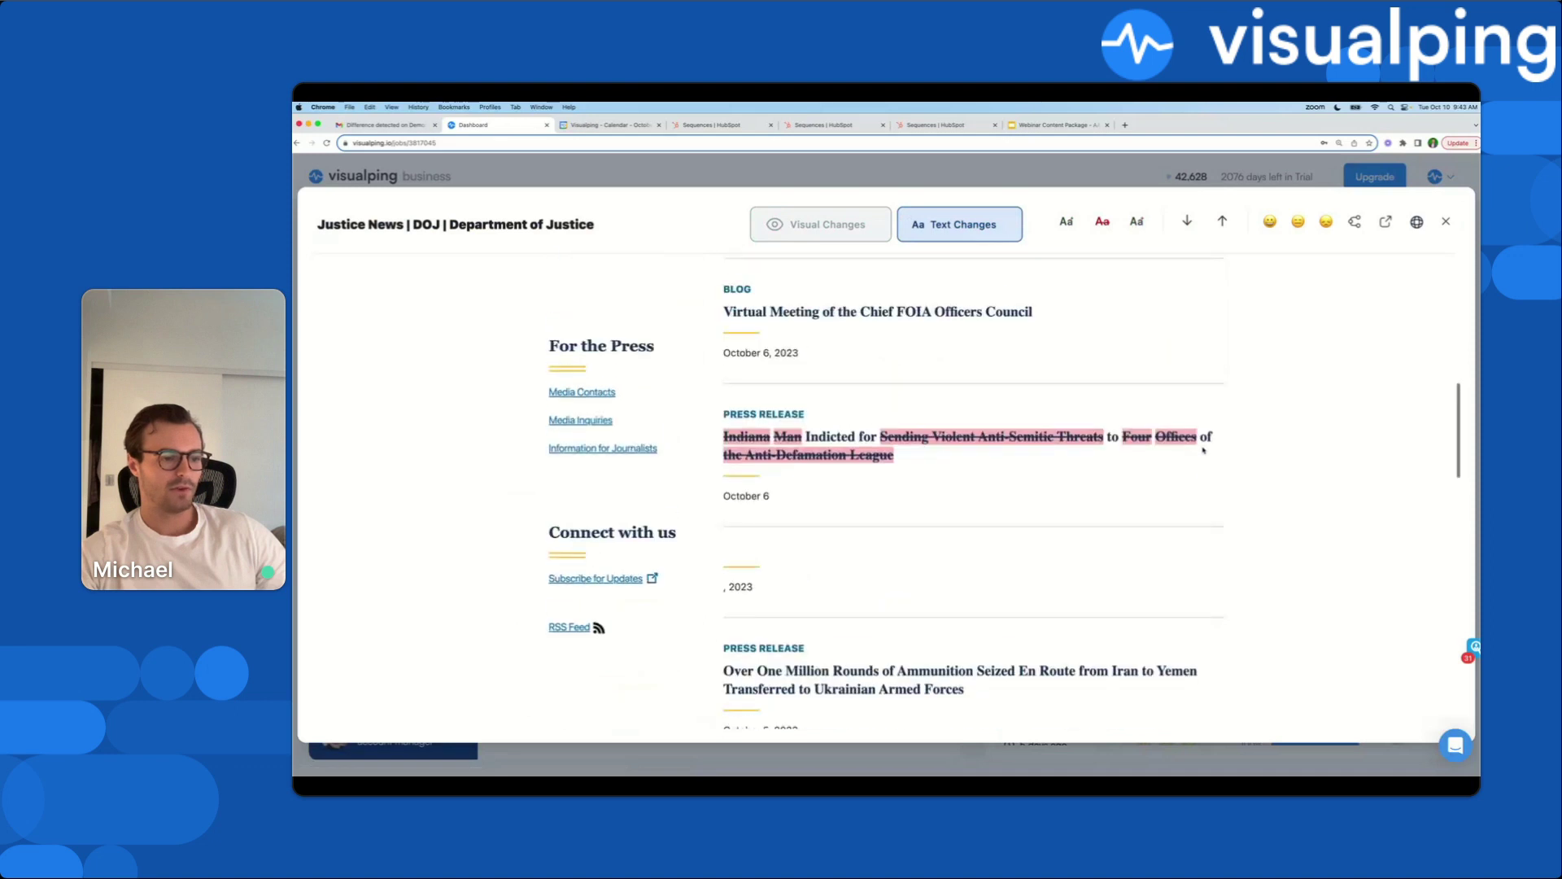
pyautogui.scroll(5, 1207, 447)
pyautogui.scroll(3, 1207, 447)
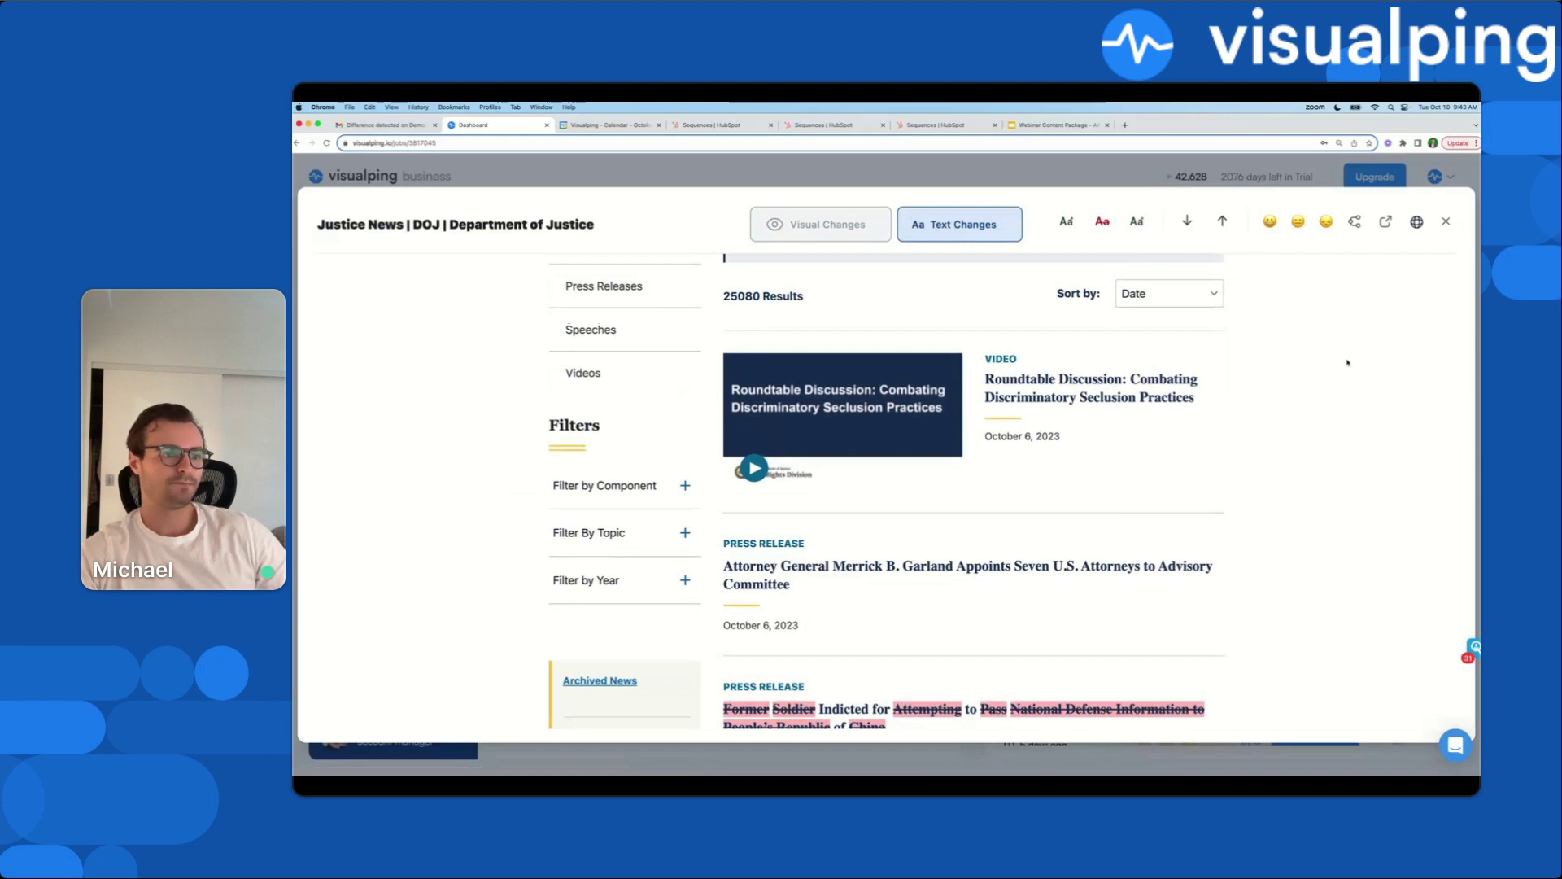
pyautogui.click(1445, 221)
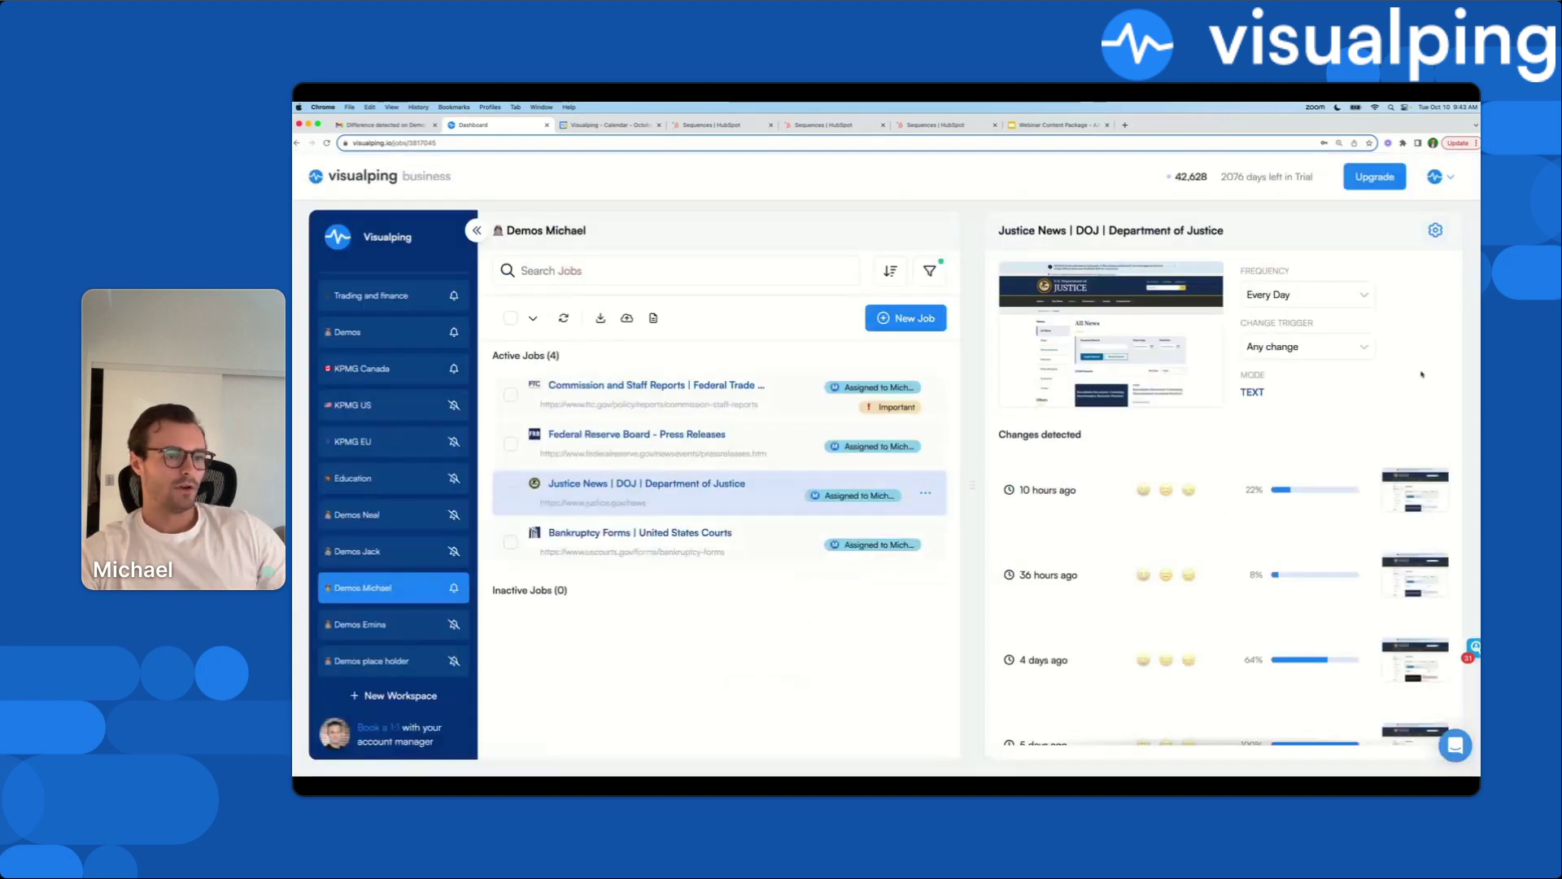
# Step: Open the Justice News job's settings and review its snapshot options, from frequency and compare type through to the keyword alert
pyautogui.click(1255, 394)
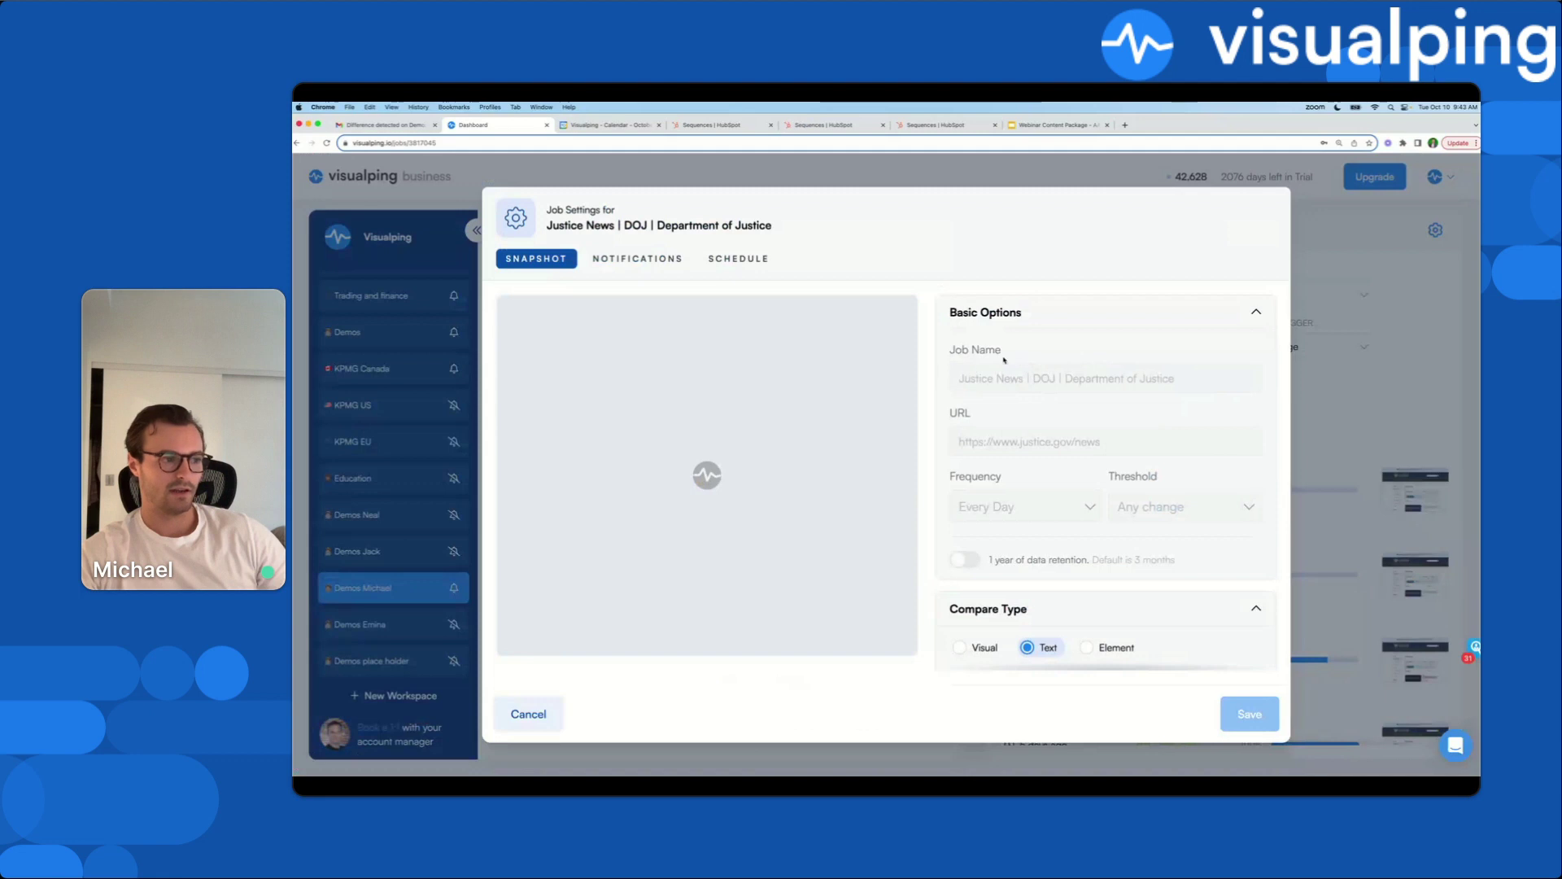
pyautogui.scroll(-1, 1057, 405)
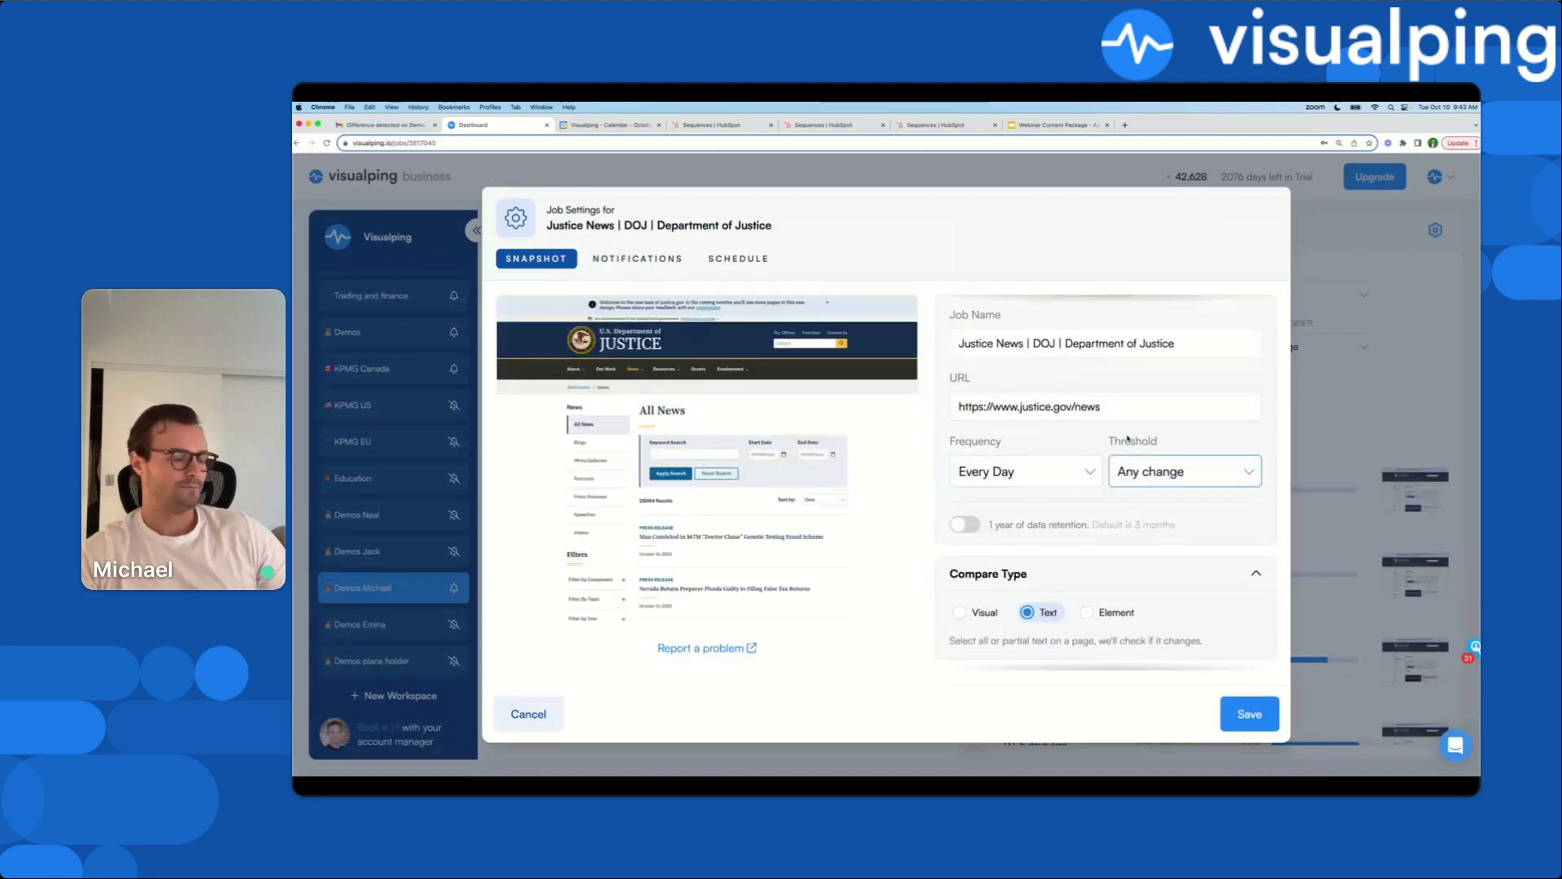
pyautogui.scroll(-5, 1078, 439)
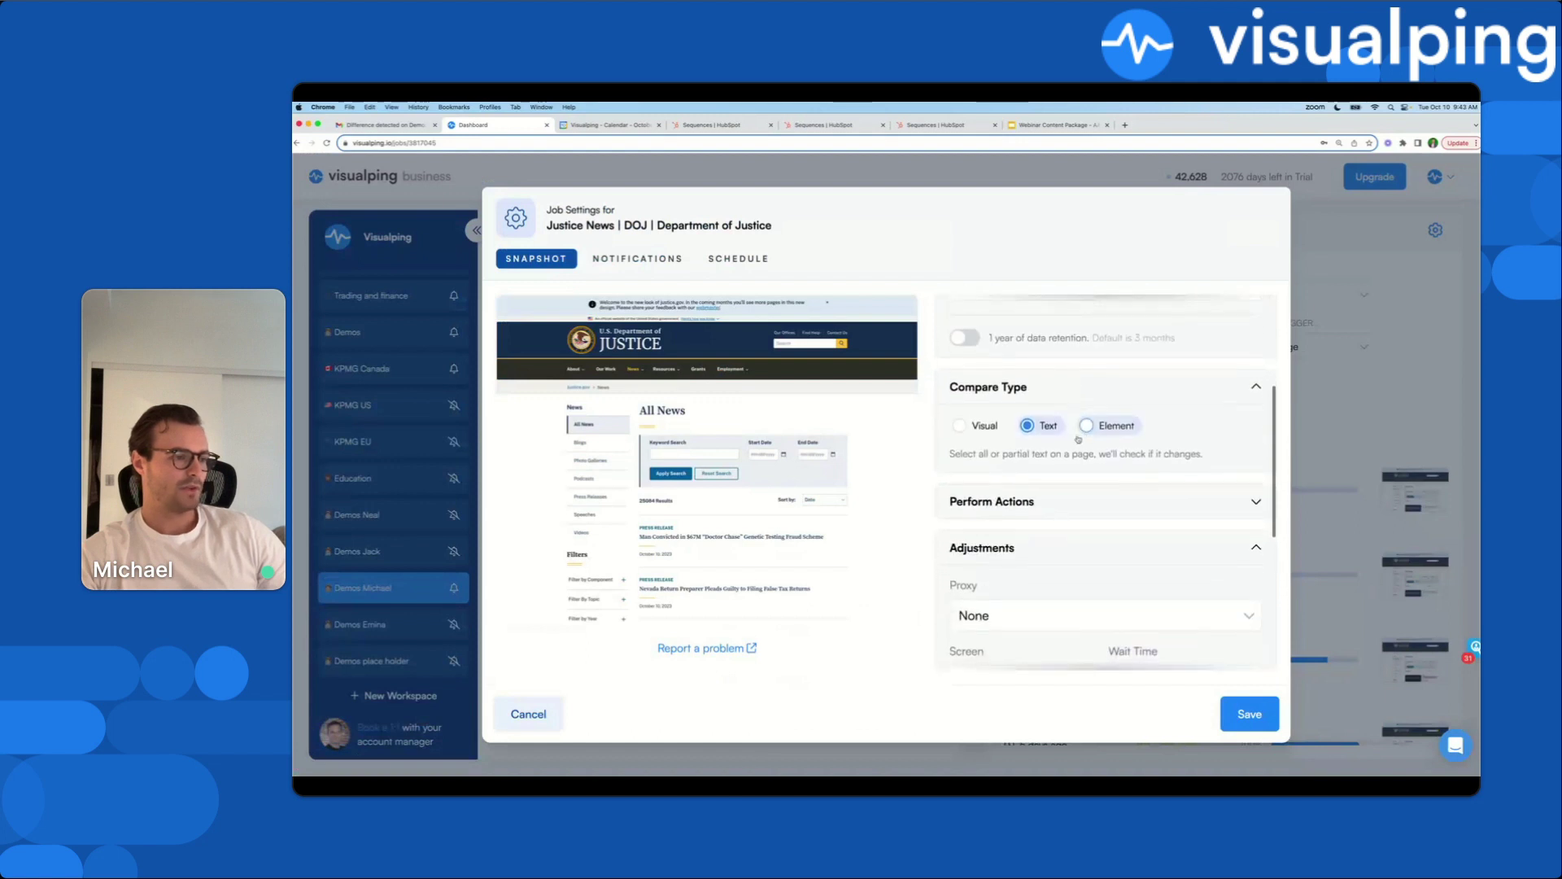
pyautogui.scroll(-4, 1057, 455)
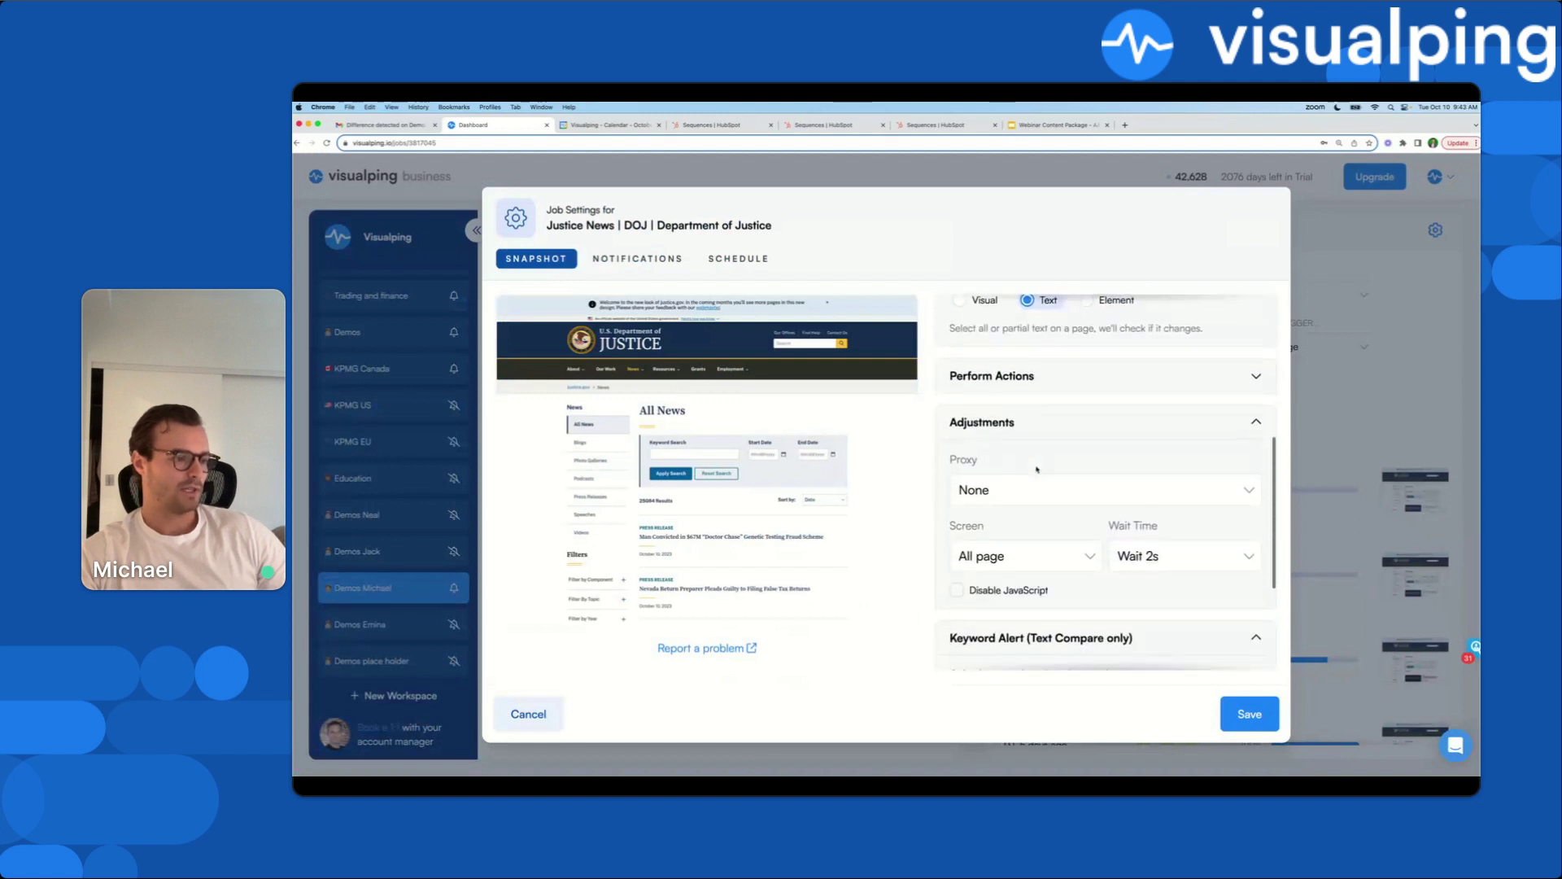
pyautogui.scroll(-6, 1037, 470)
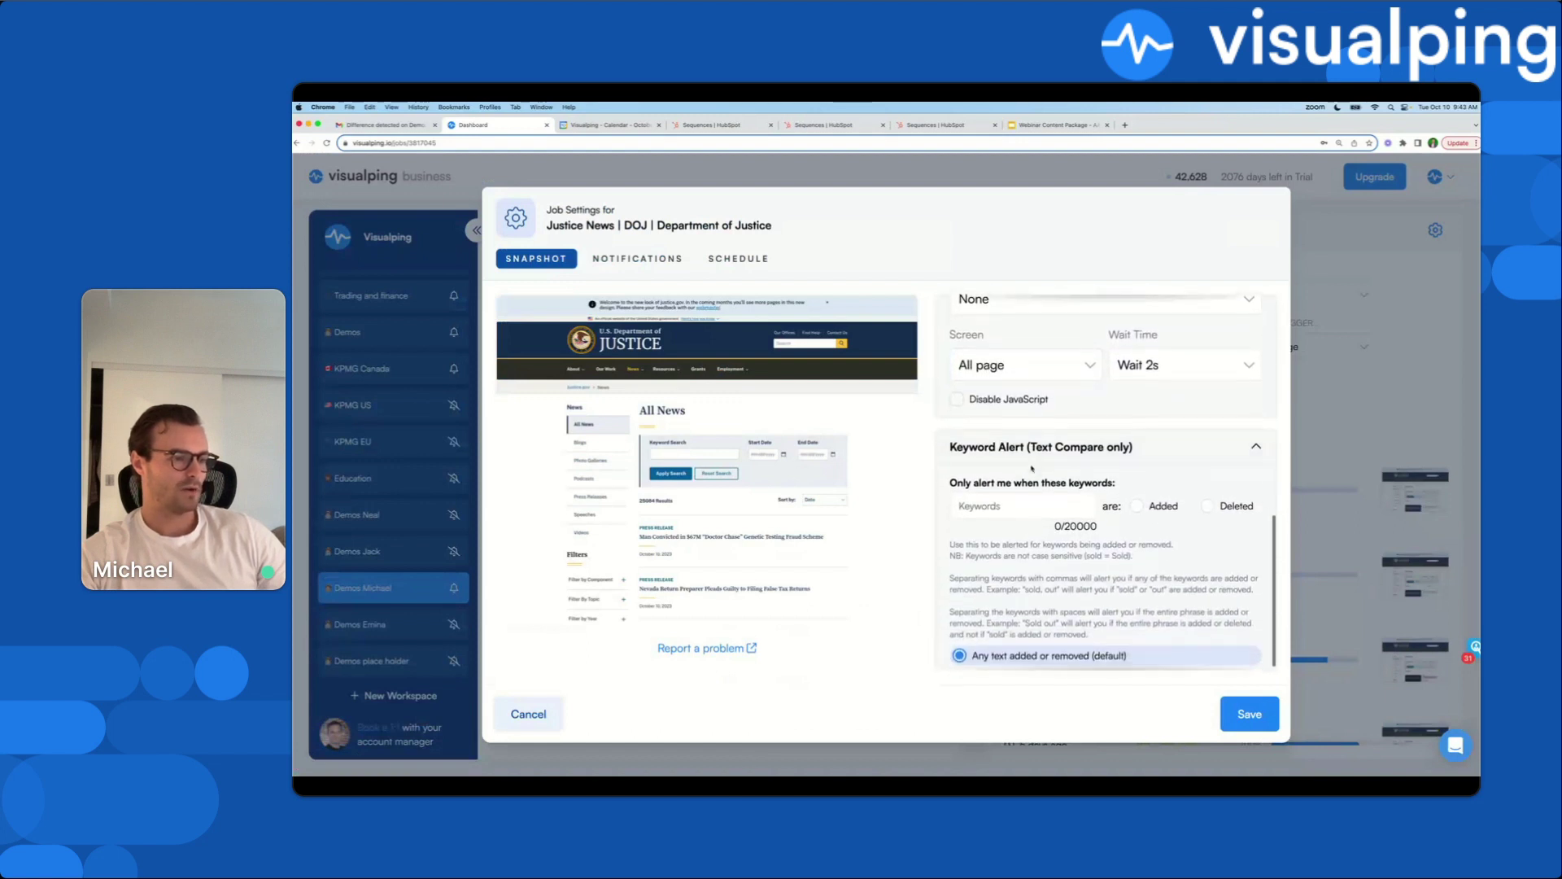
pyautogui.click(1021, 498)
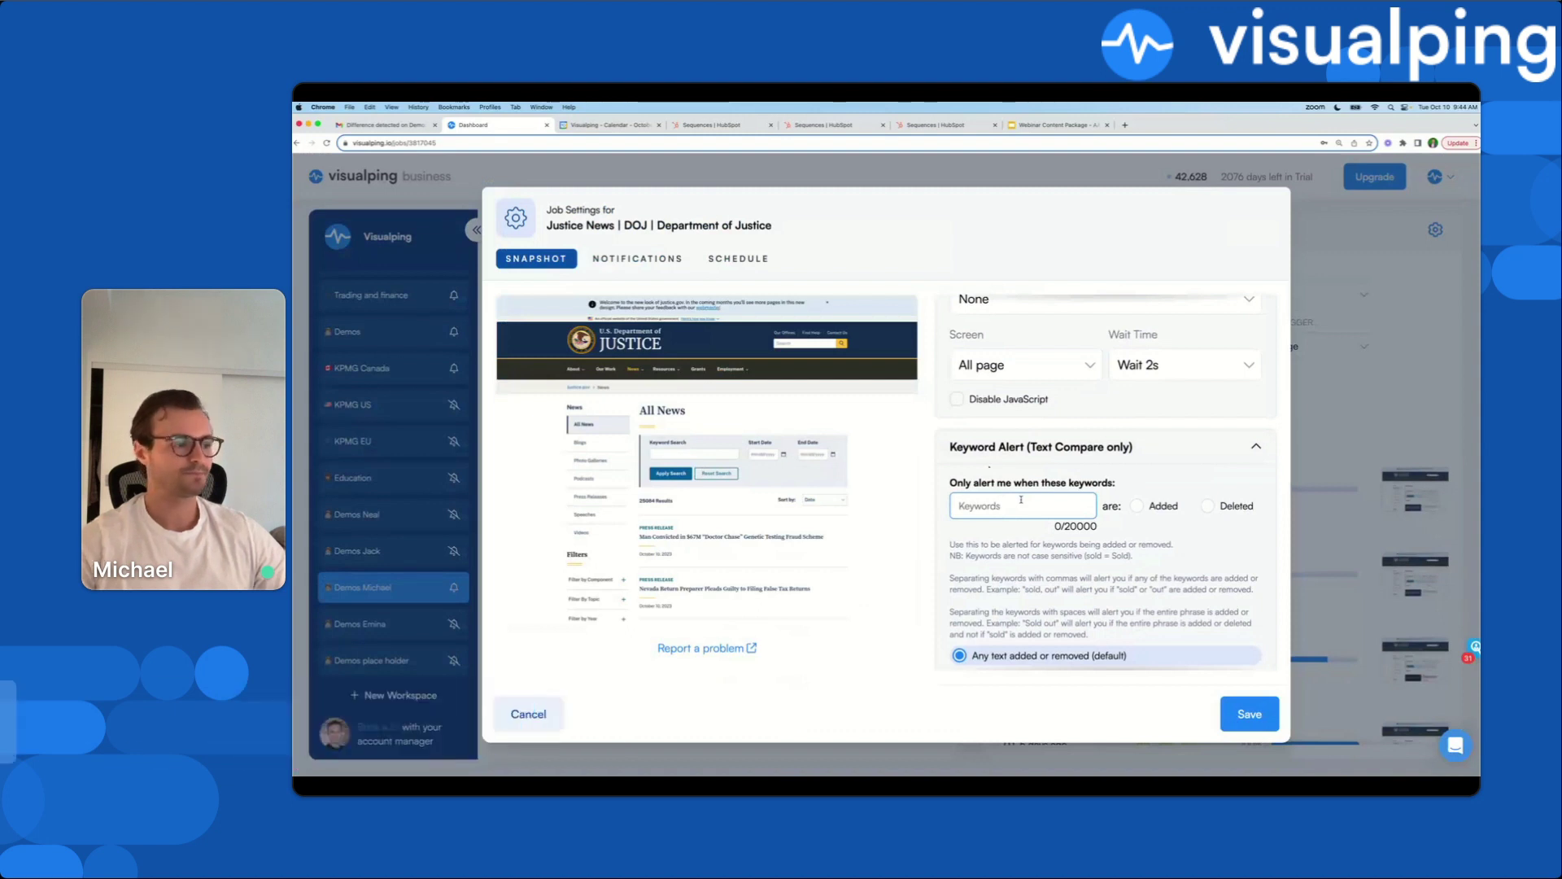
# Step: Try restricting the monitored screen to Area, selecting the main All News column in the page preview
pyautogui.scroll(2, 1035, 513)
pyautogui.scroll(3, 1036, 515)
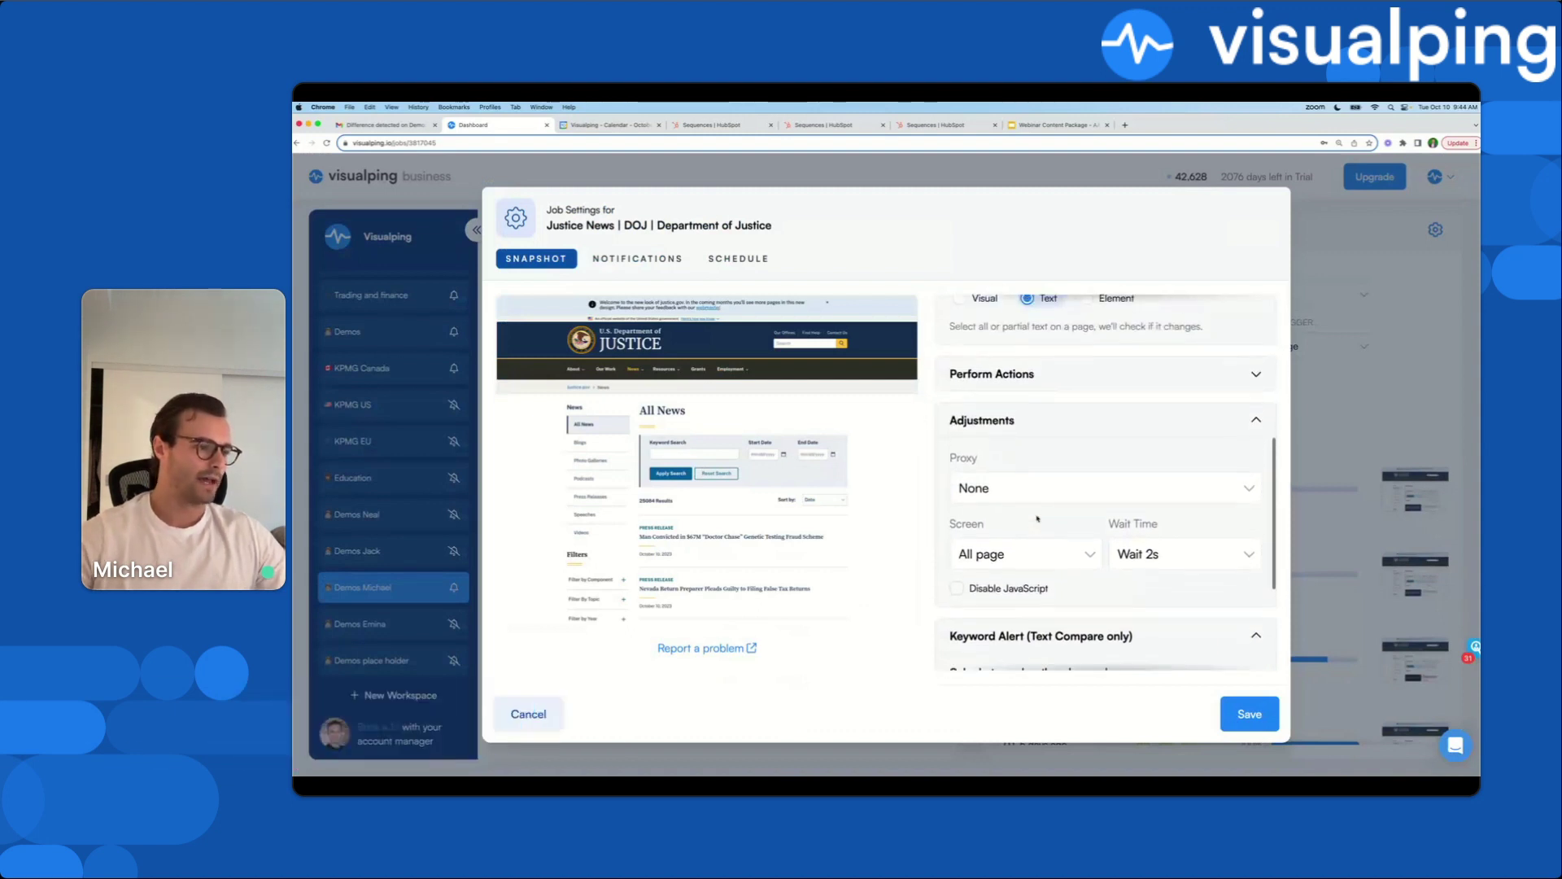
pyautogui.scroll(-2, 1038, 520)
pyautogui.click(1037, 519)
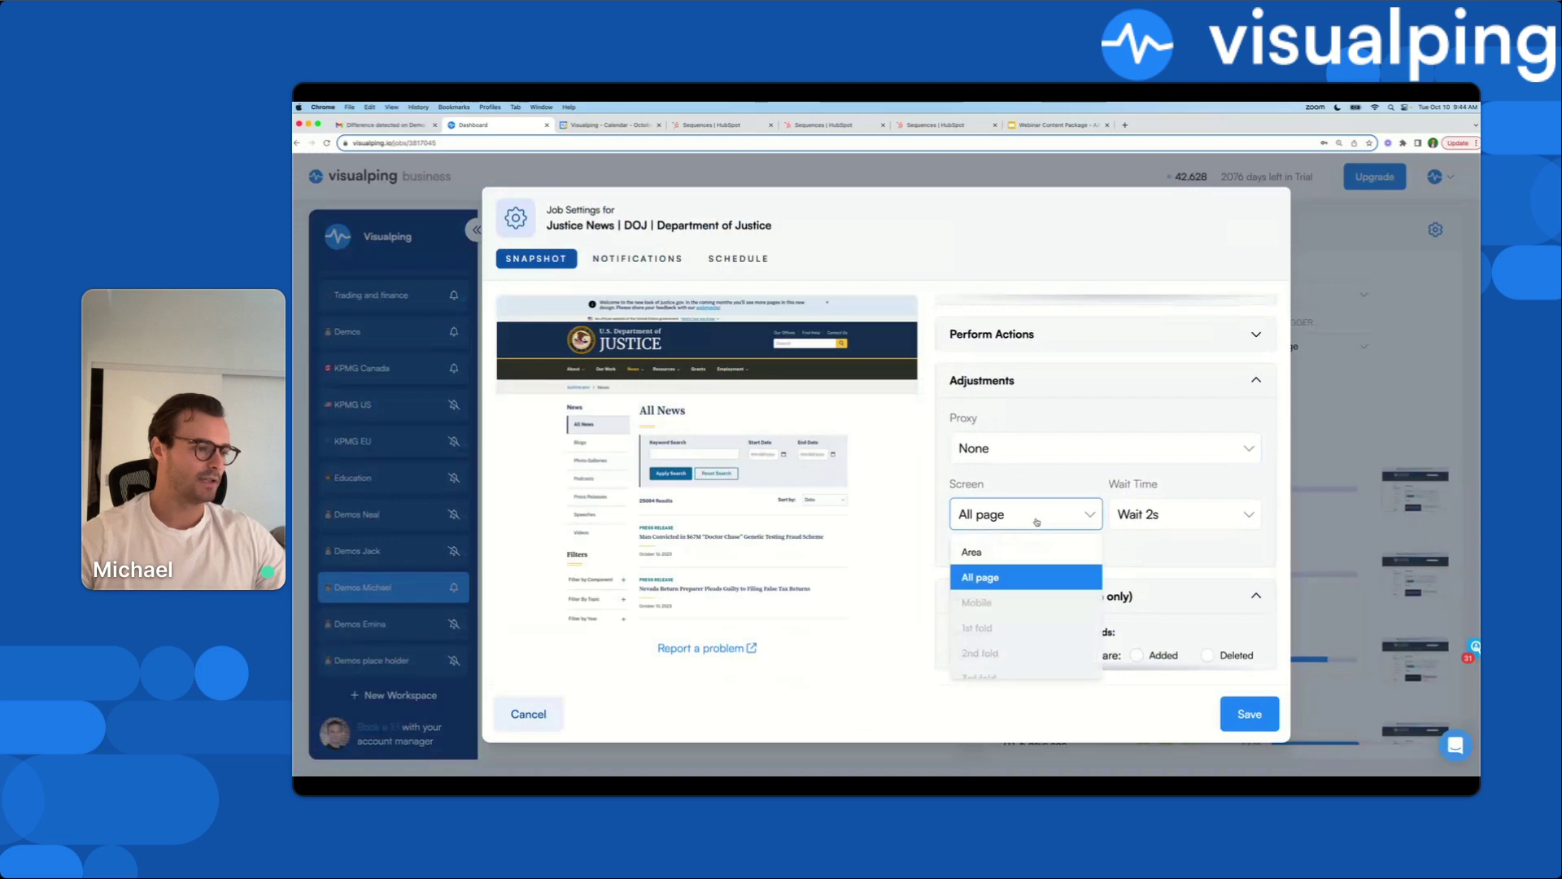
pyautogui.click(1001, 553)
pyautogui.scroll(-3, 992, 489)
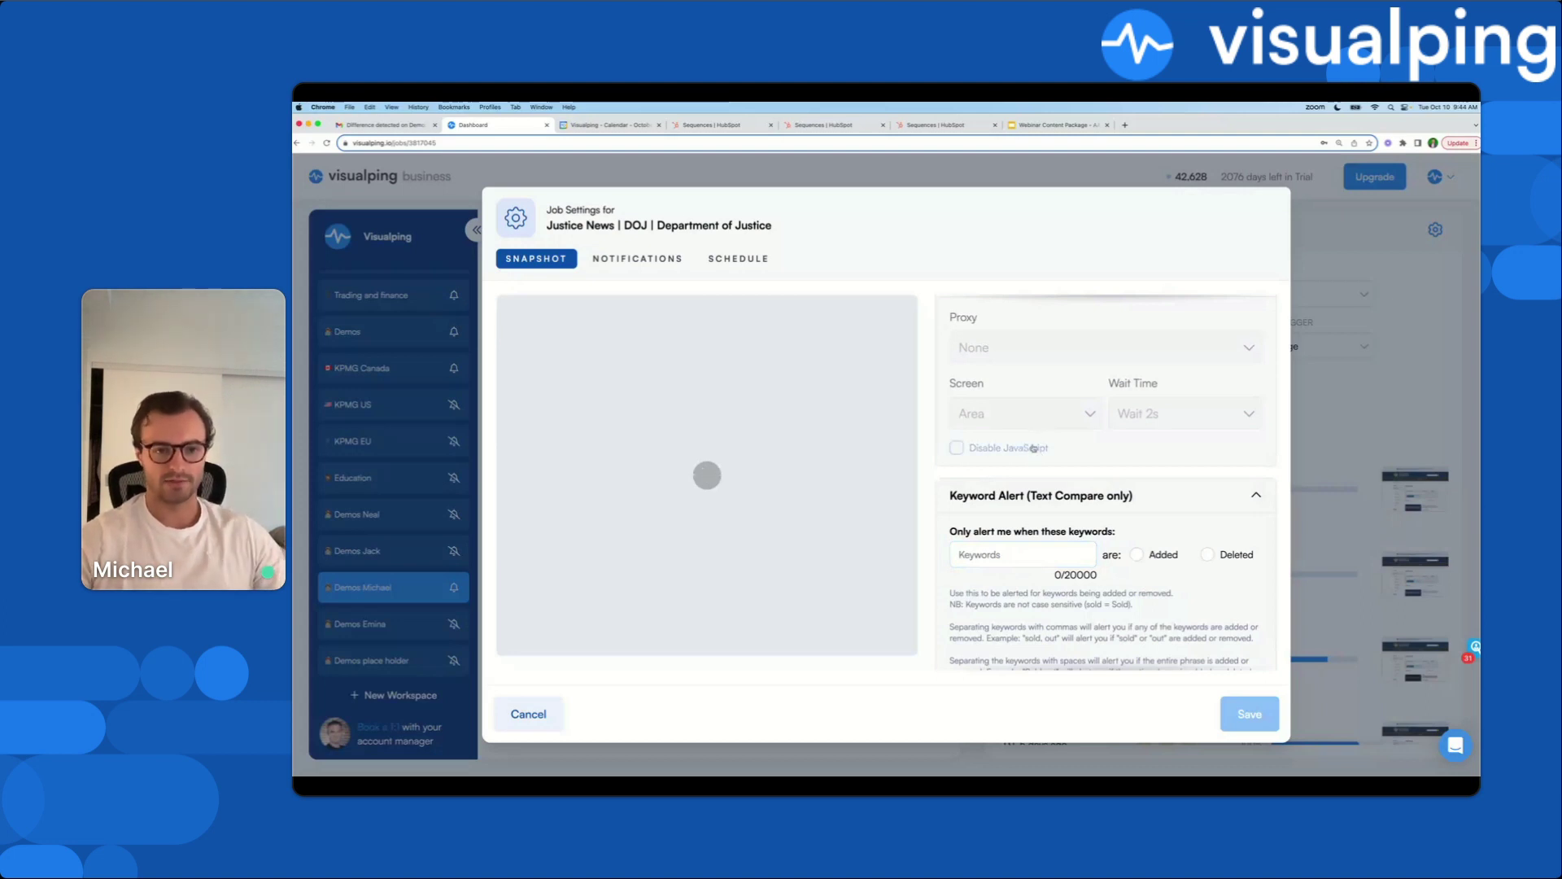
pyautogui.scroll(-2, 1034, 448)
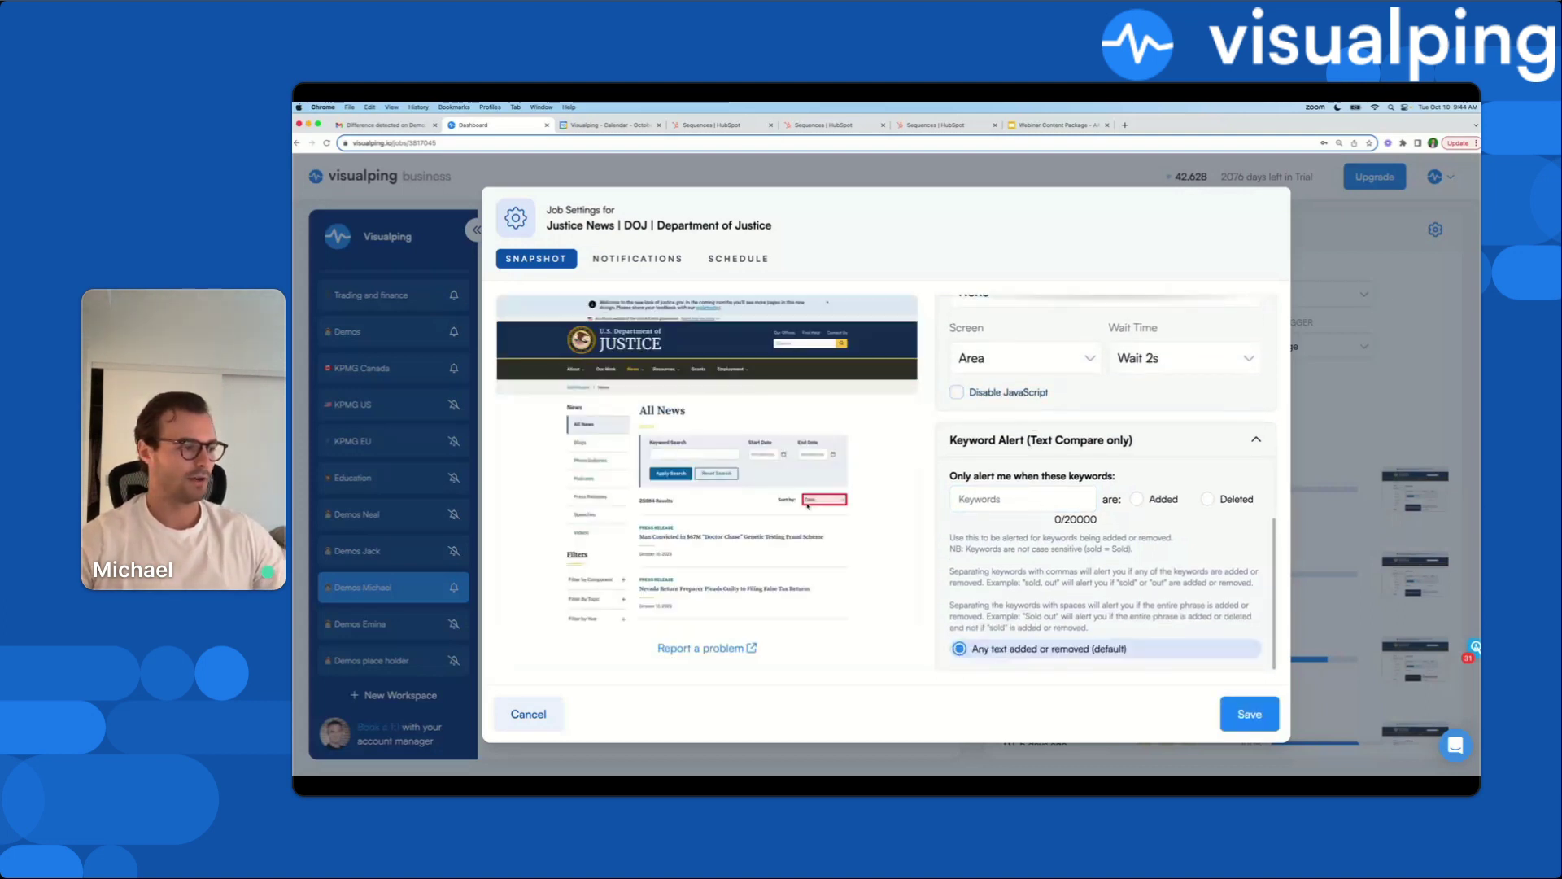
pyautogui.scroll(-2, 846, 539)
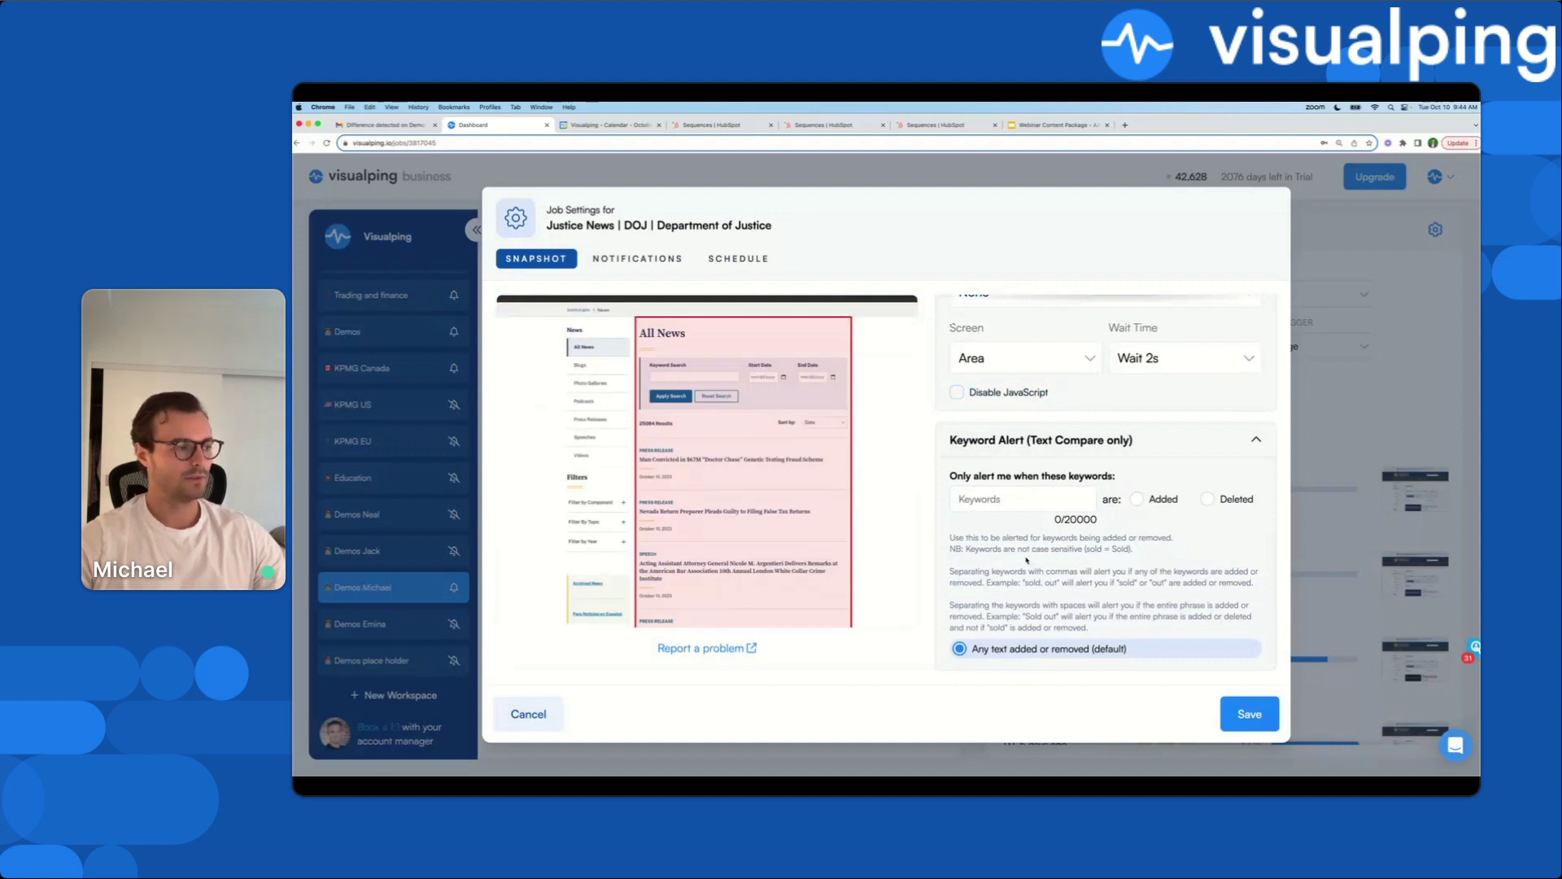
pyautogui.scroll(-3, 789, 445)
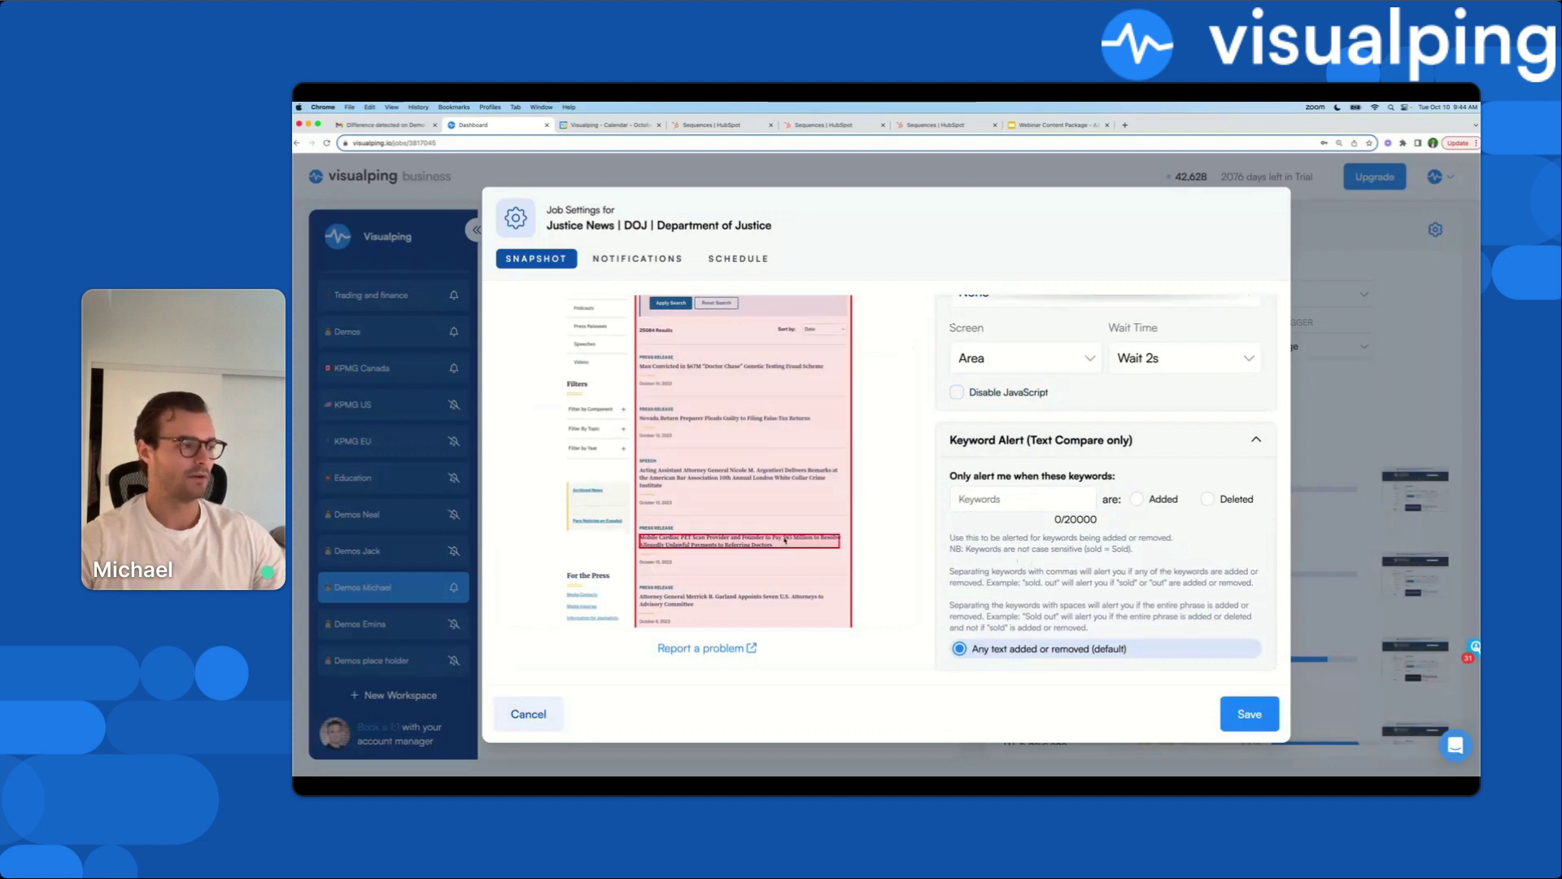
pyautogui.scroll(5, 764, 545)
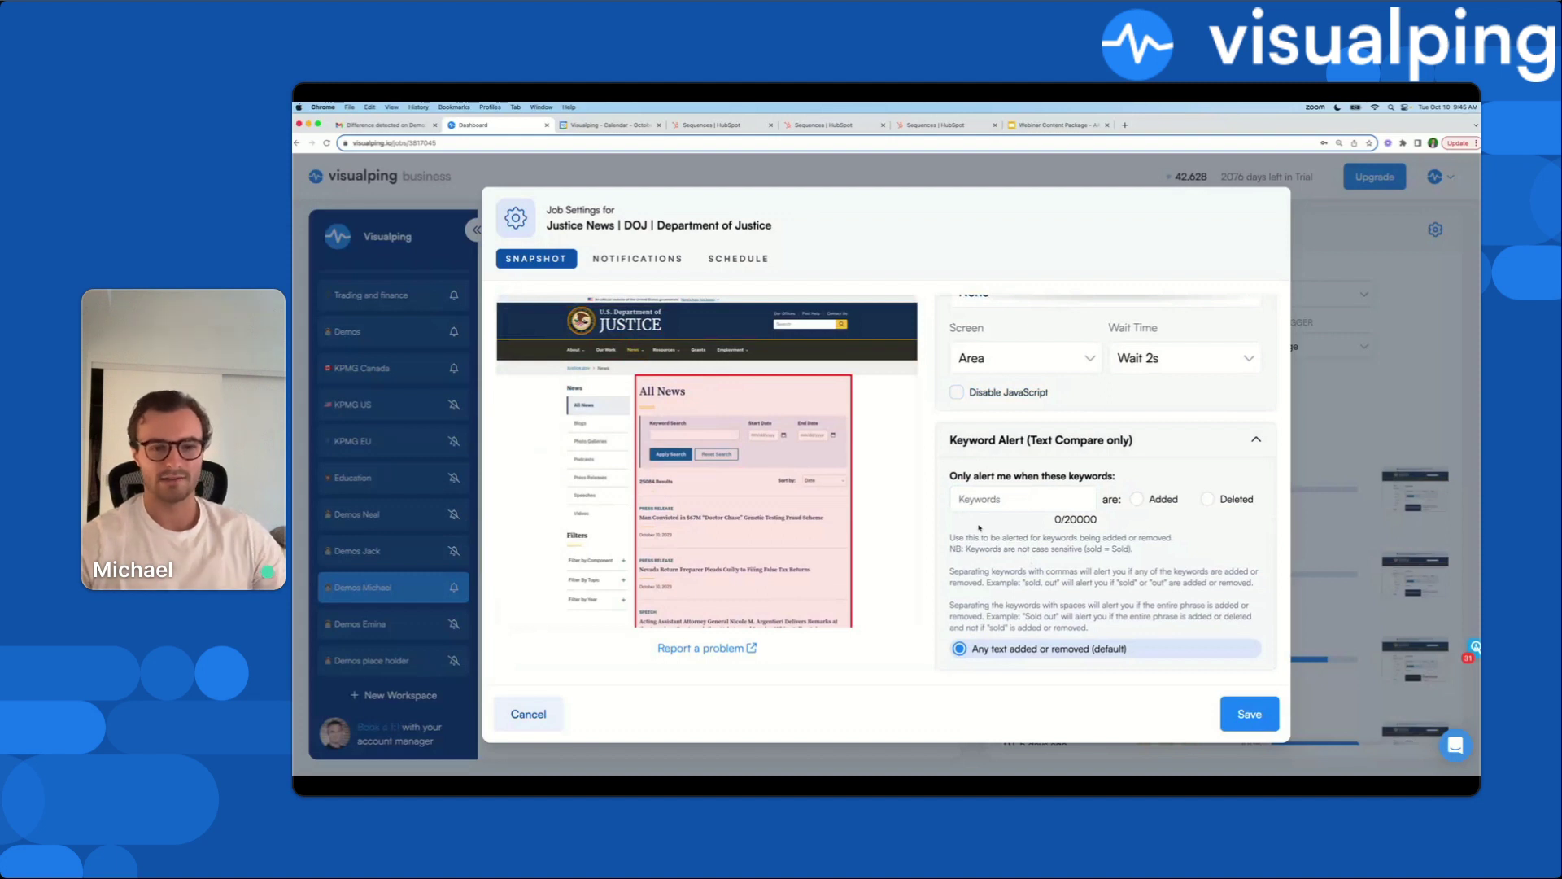
pyautogui.scroll(3, 968, 480)
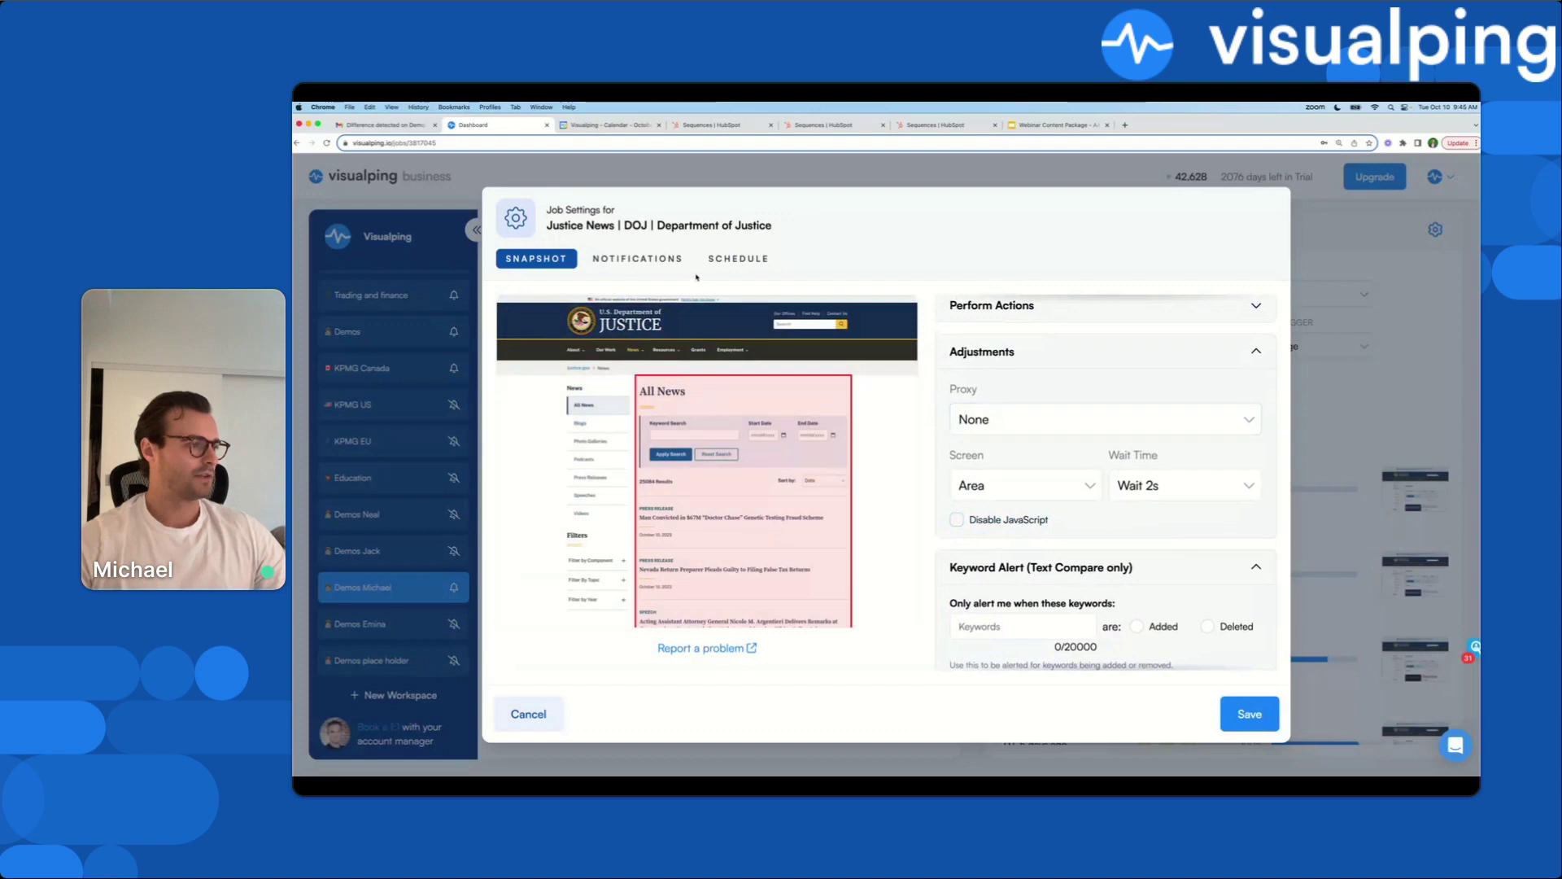
# Step: Review the job's notification channels and a Visualping alert in Slack's demo-notifications channel, and close the job settings without saving
pyautogui.click(625, 259)
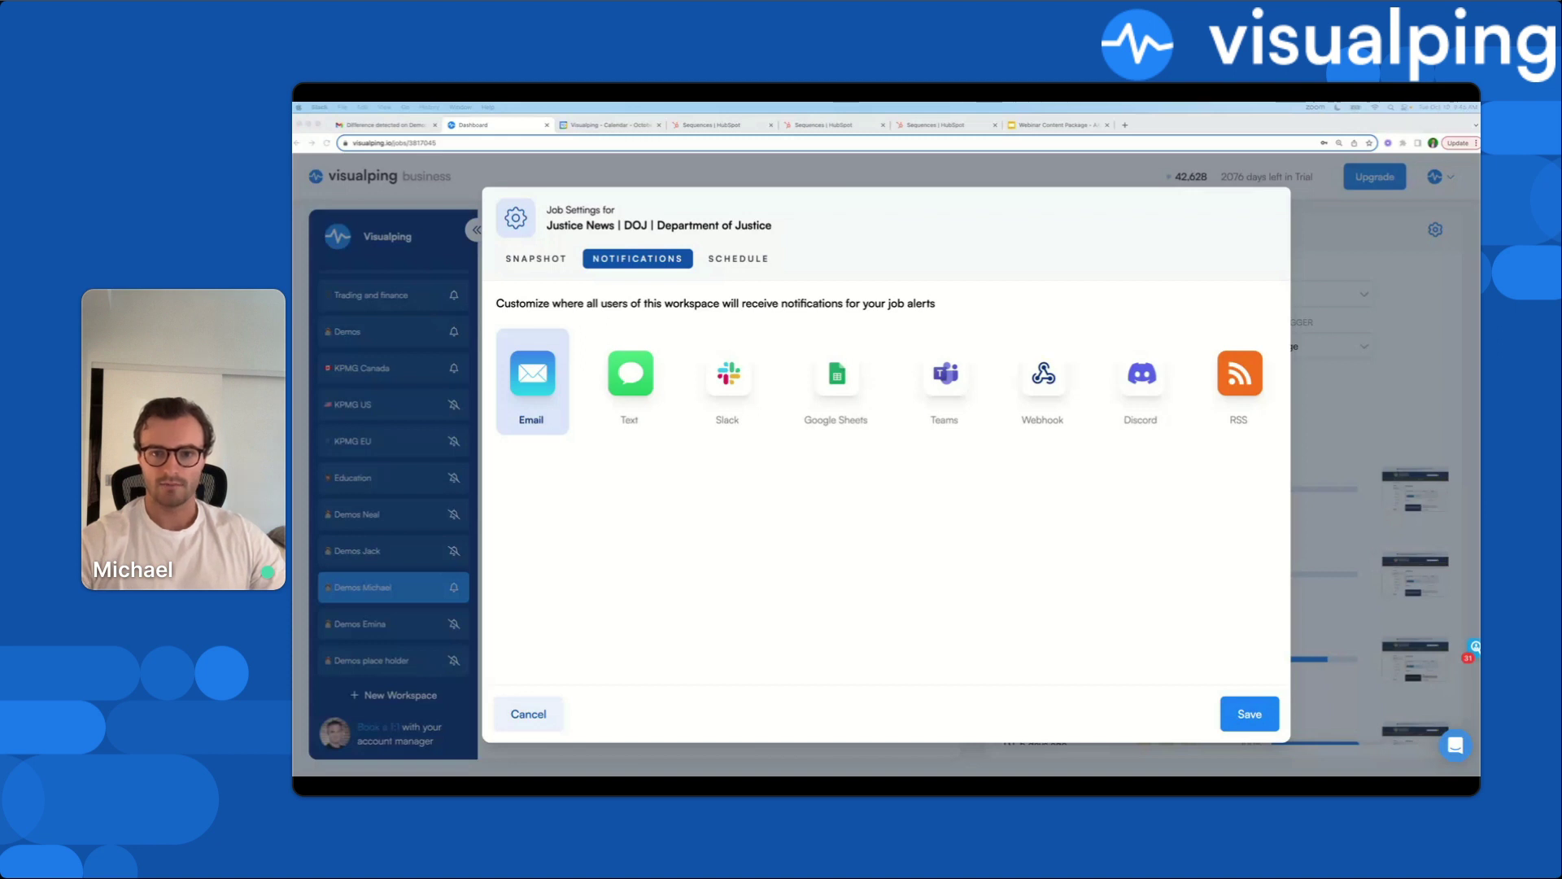
pyautogui.moveTo(1479, 247); pyautogui.dragTo(1115, 258)
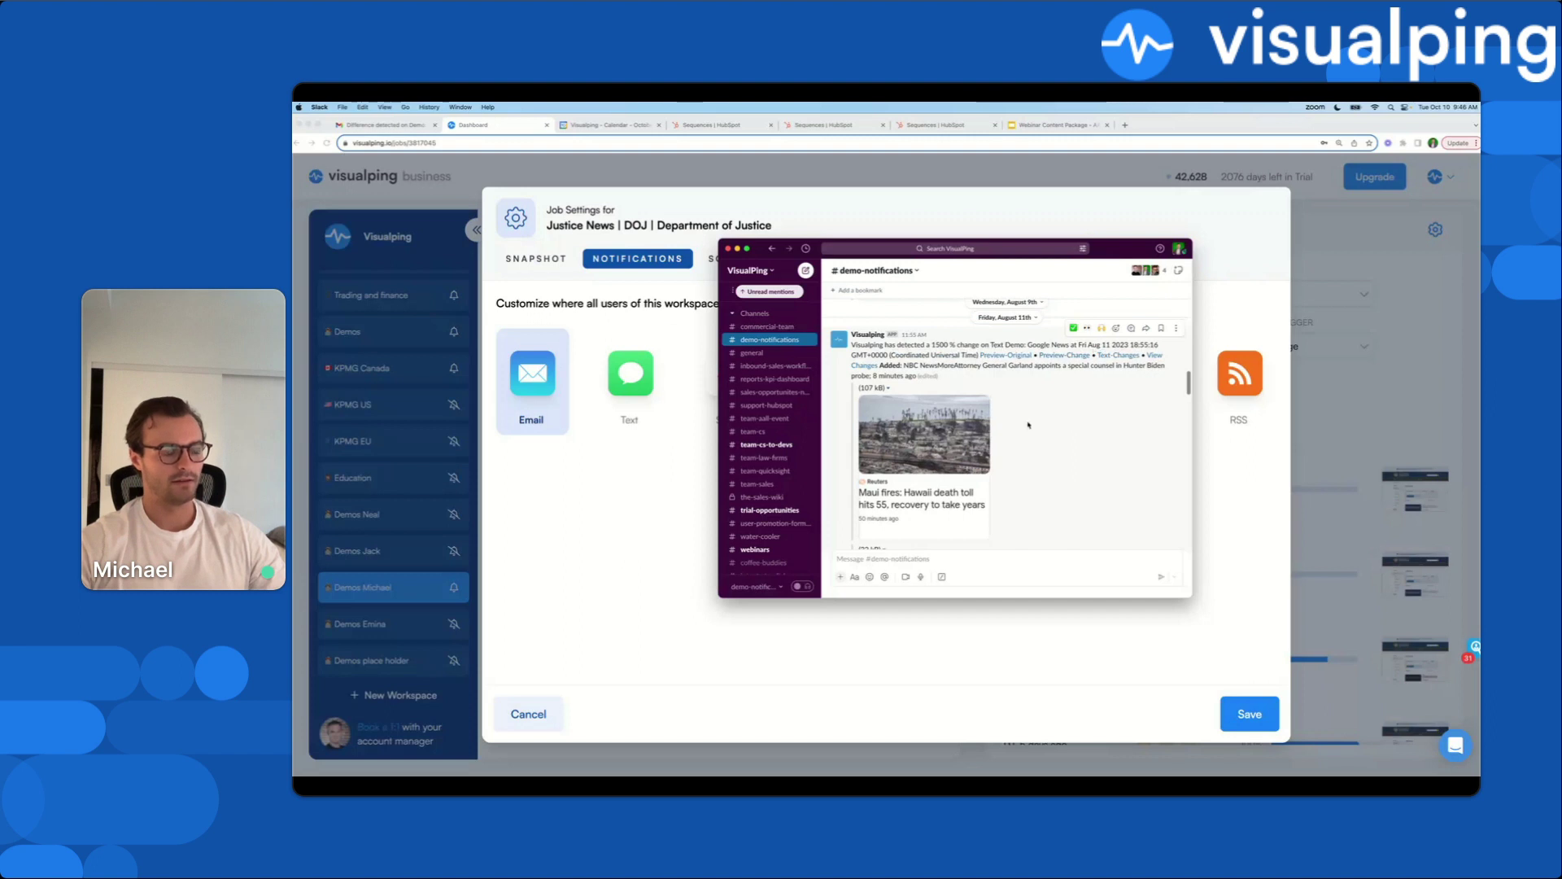
pyautogui.scroll(-2, 919, 383)
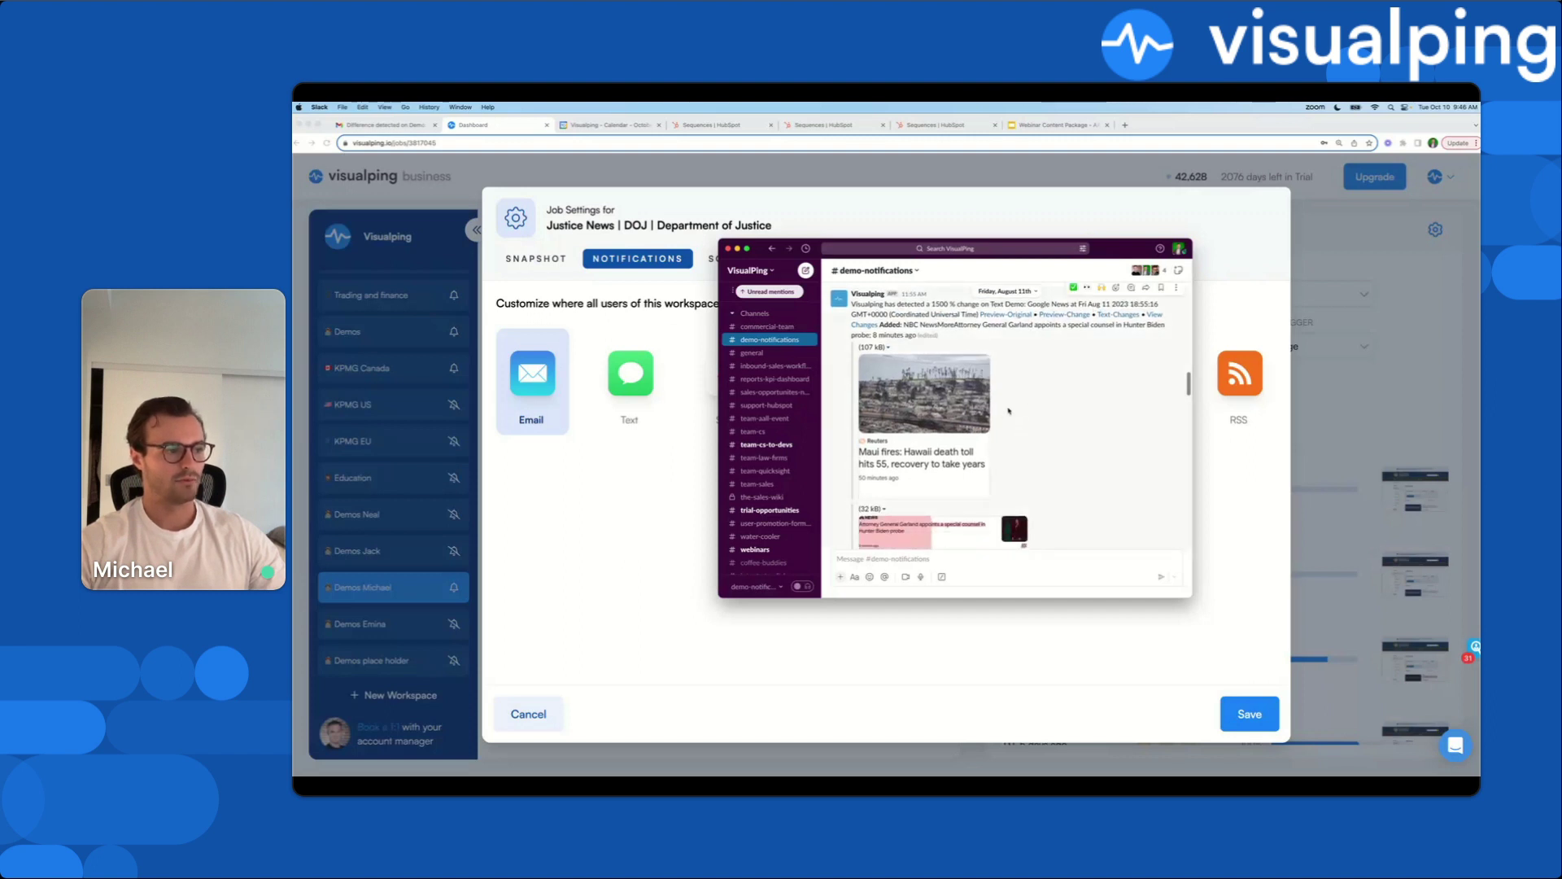
pyautogui.scroll(1, 1017, 405)
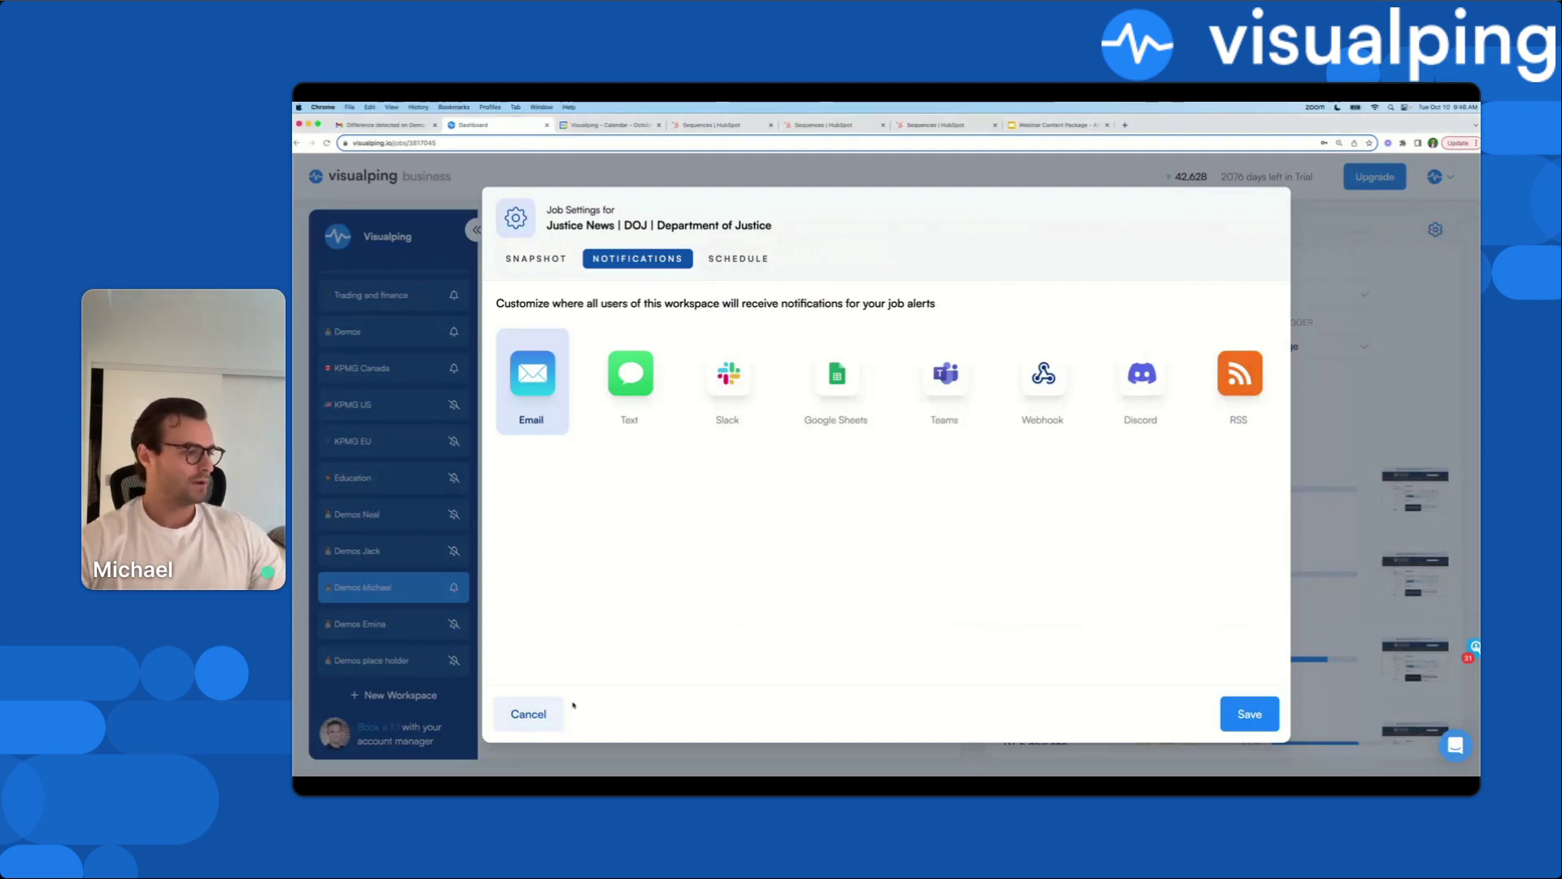
pyautogui.click(544, 713)
pyautogui.click(924, 501)
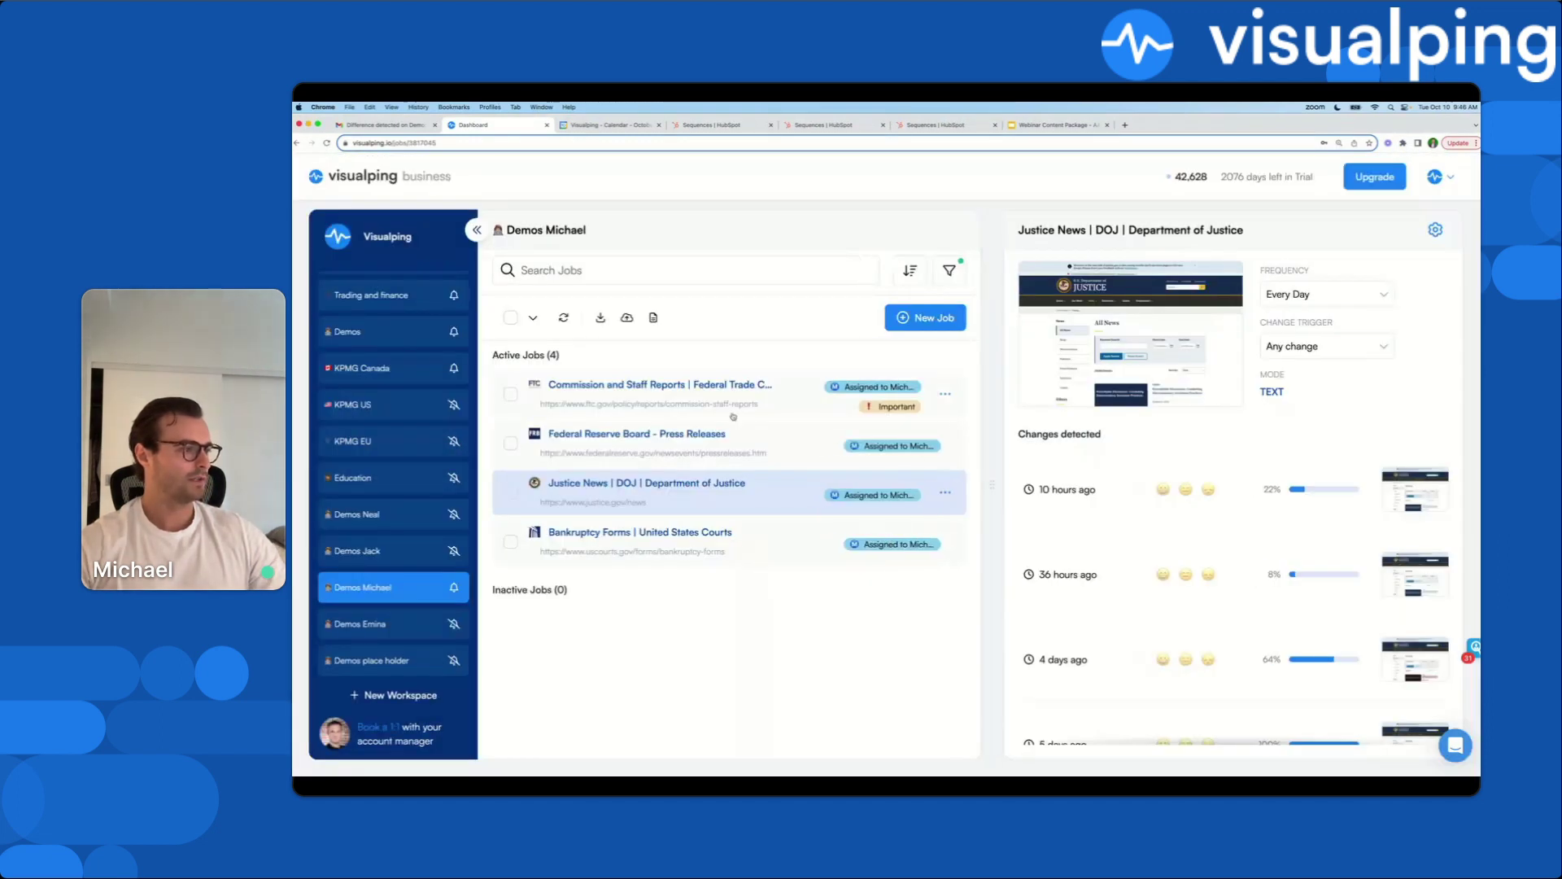
# Step: Try creating multiple jobs by entering google.com on two lines of the page list, and cancel the bulk creation
pyautogui.click(602, 319)
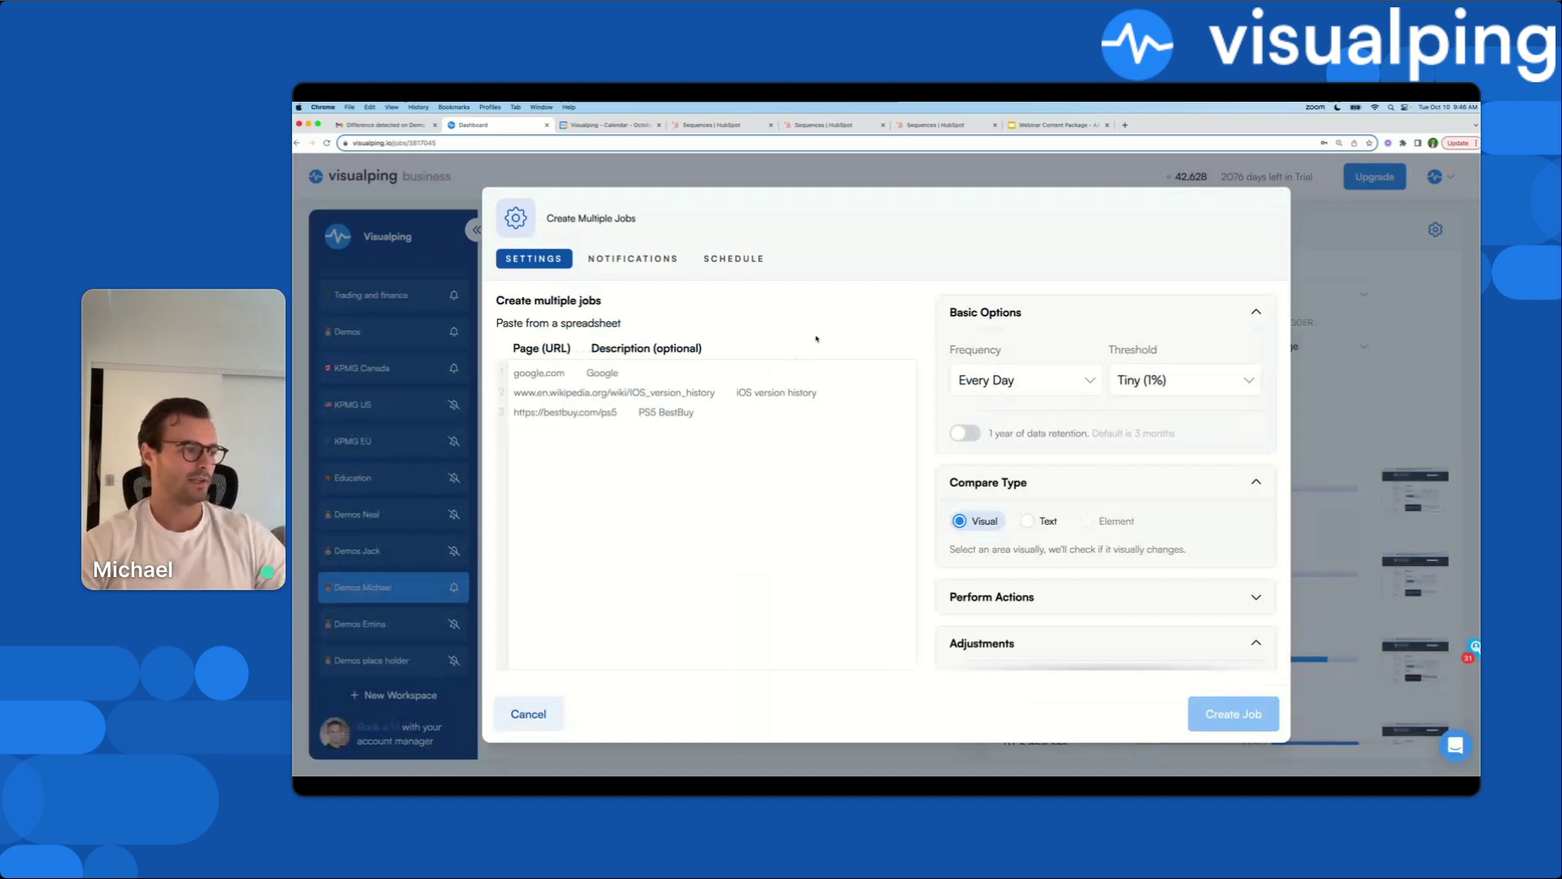
pyautogui.click(802, 366)
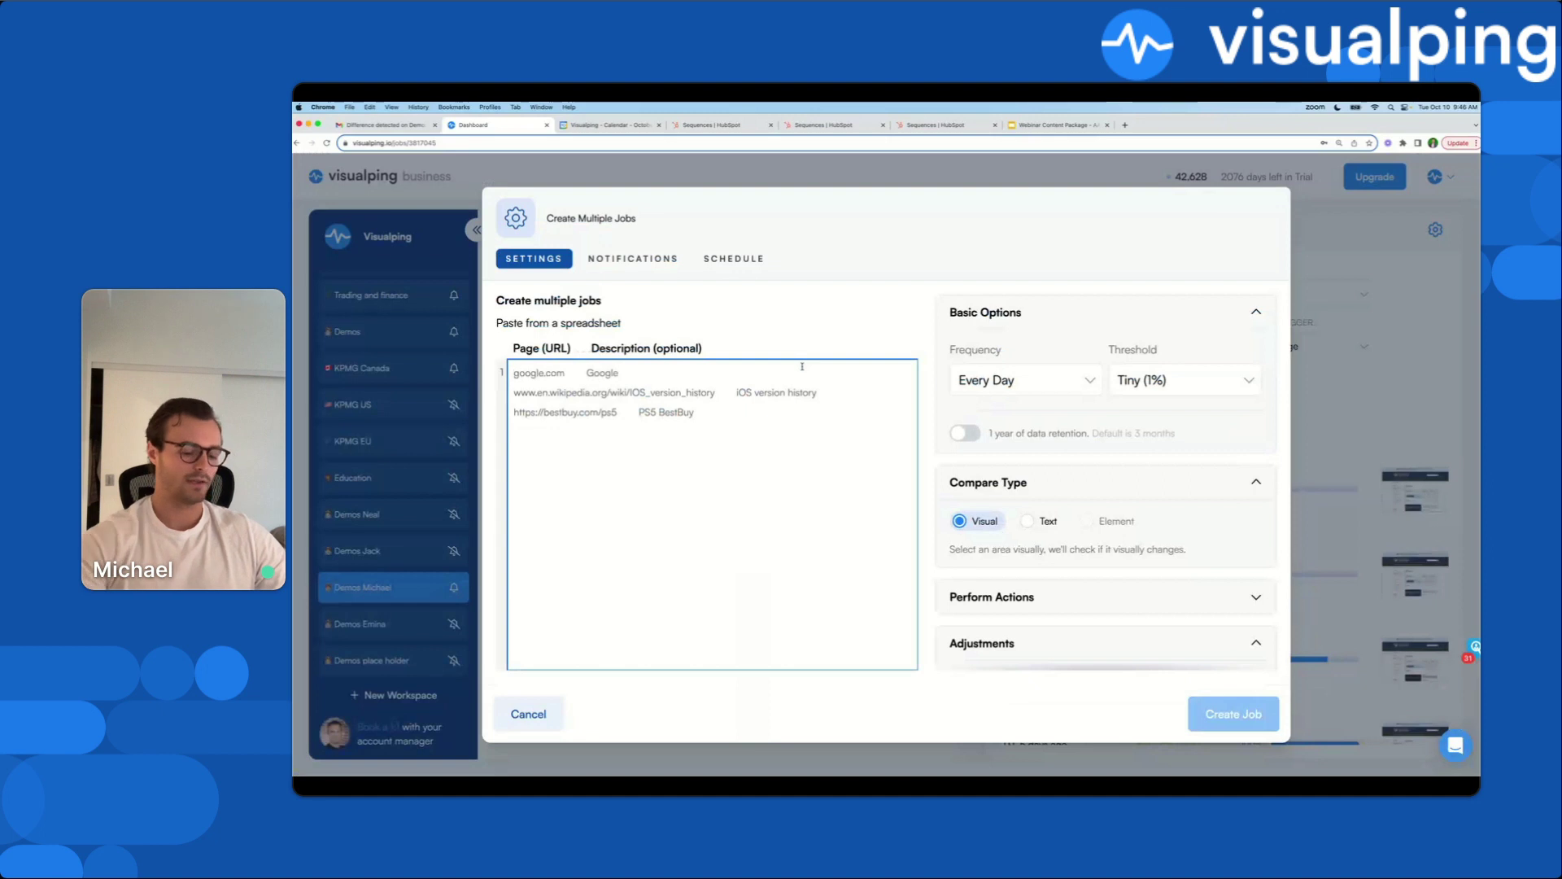
pyautogui.write('google.com ')
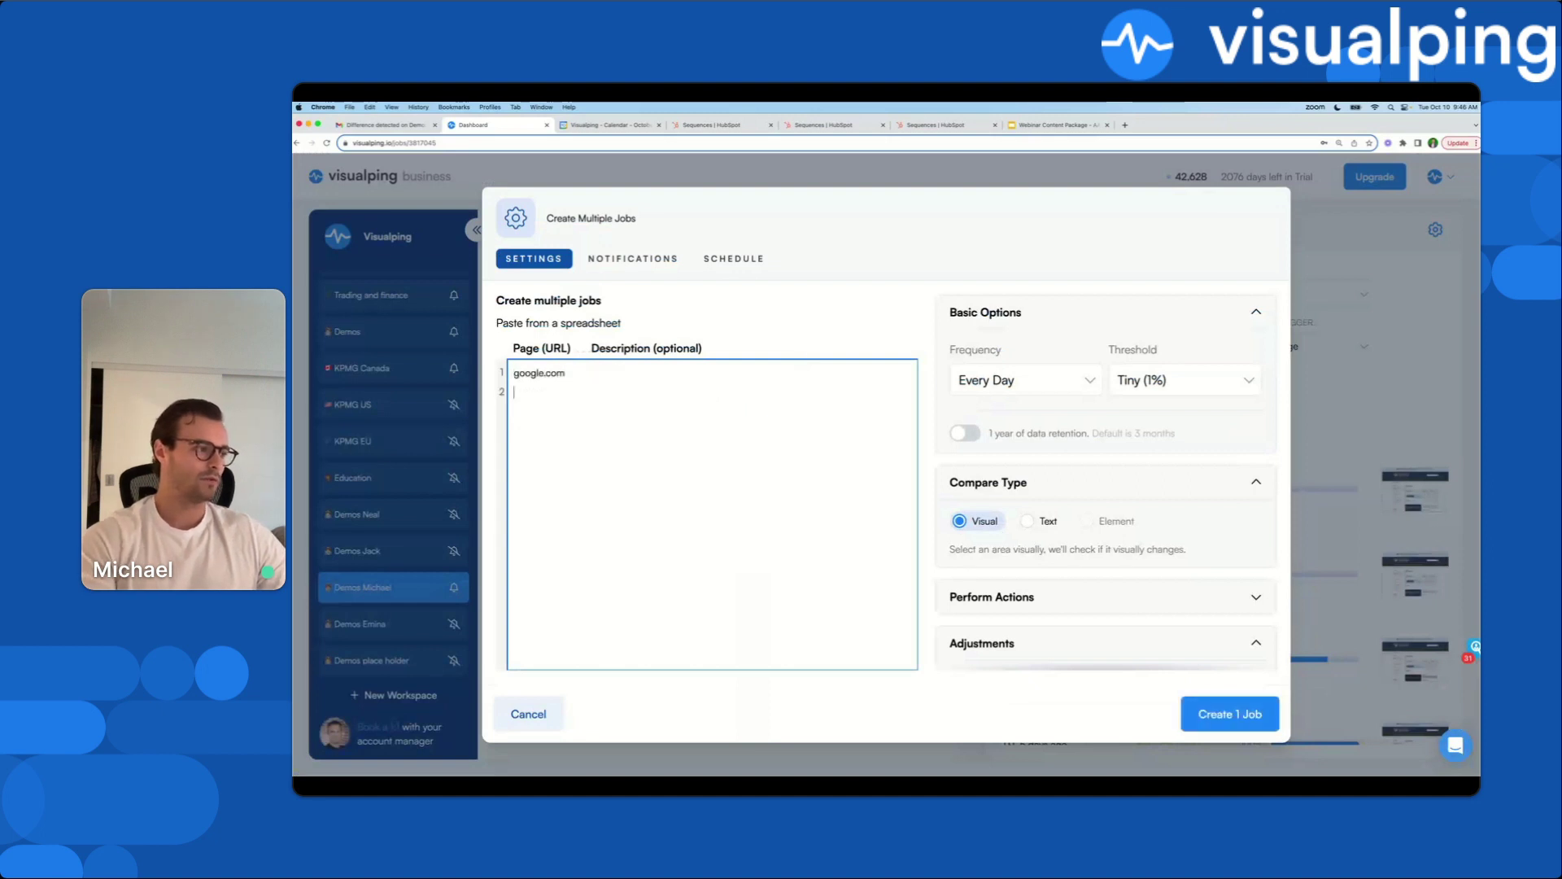
pyautogui.write('google.com')
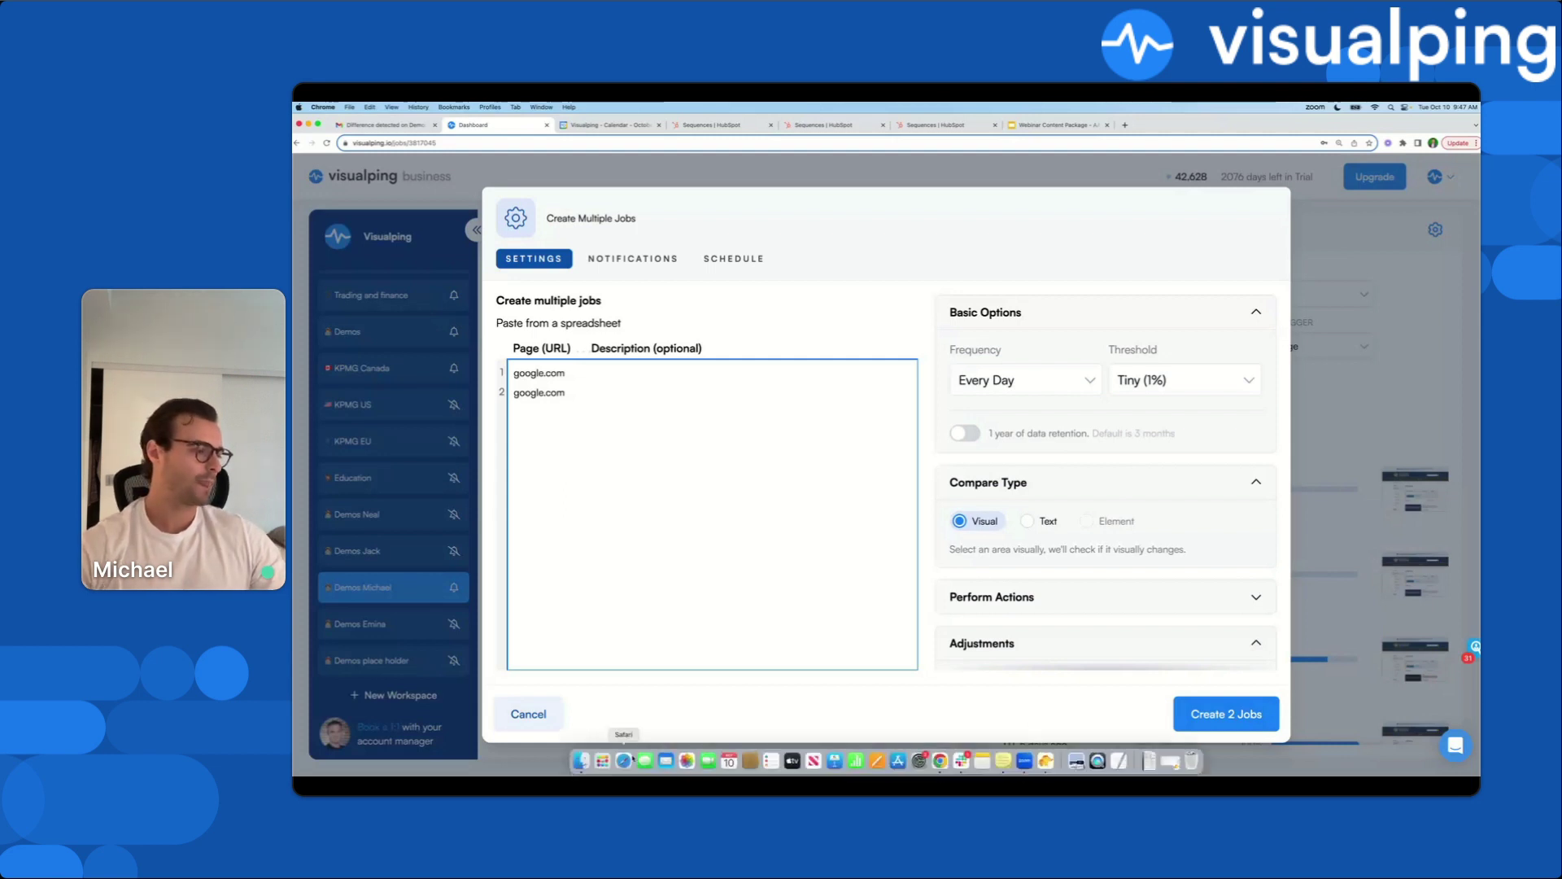
pyautogui.click(544, 719)
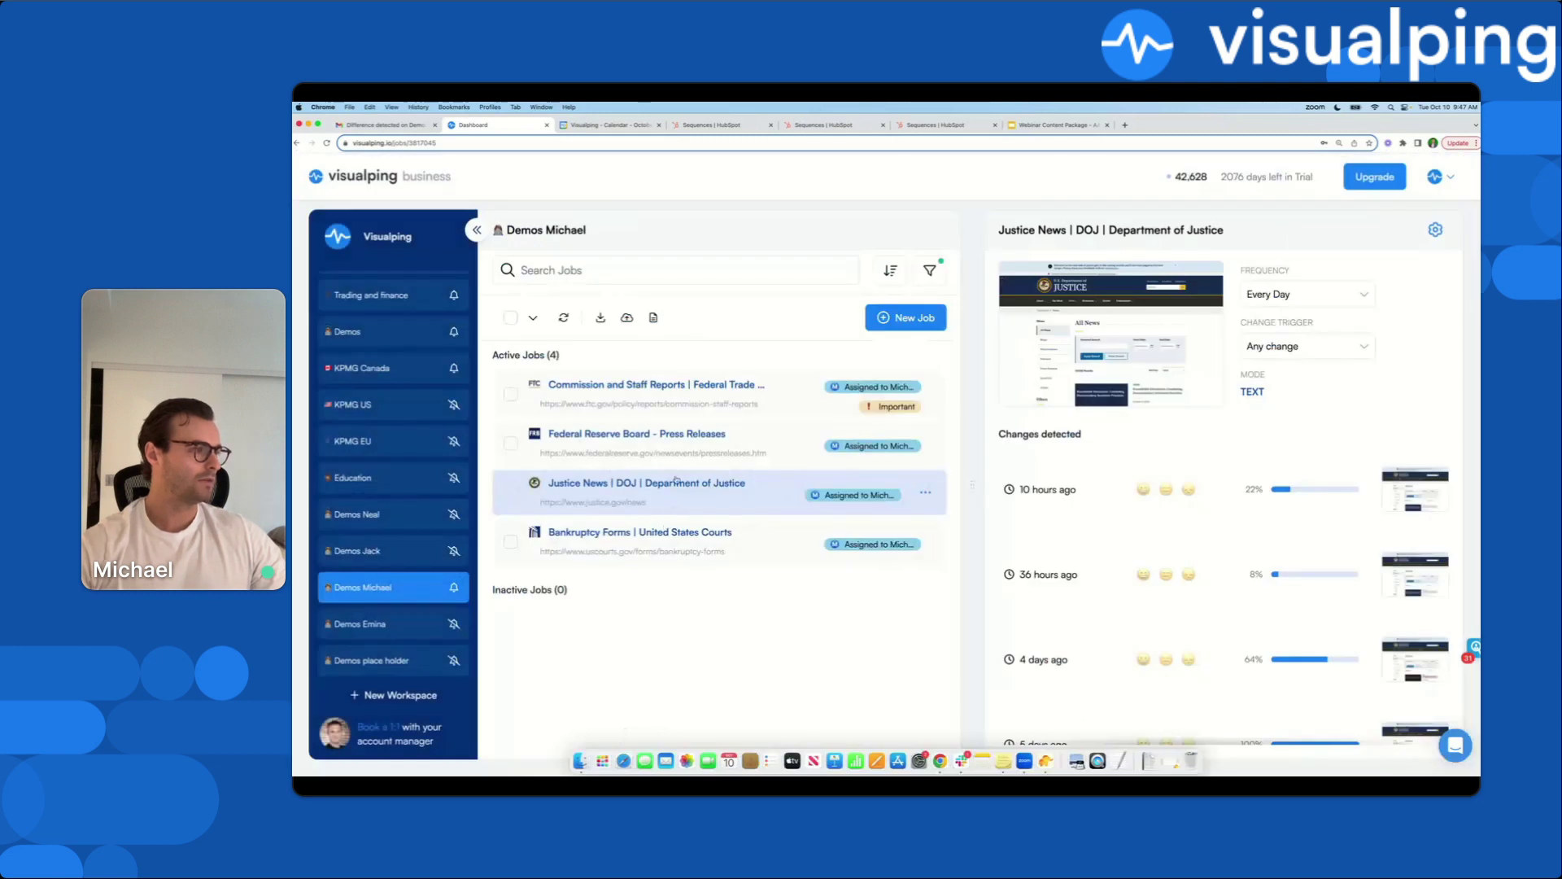
# Step: Open report generation for the workspace and expand the report history
pyautogui.click(652, 318)
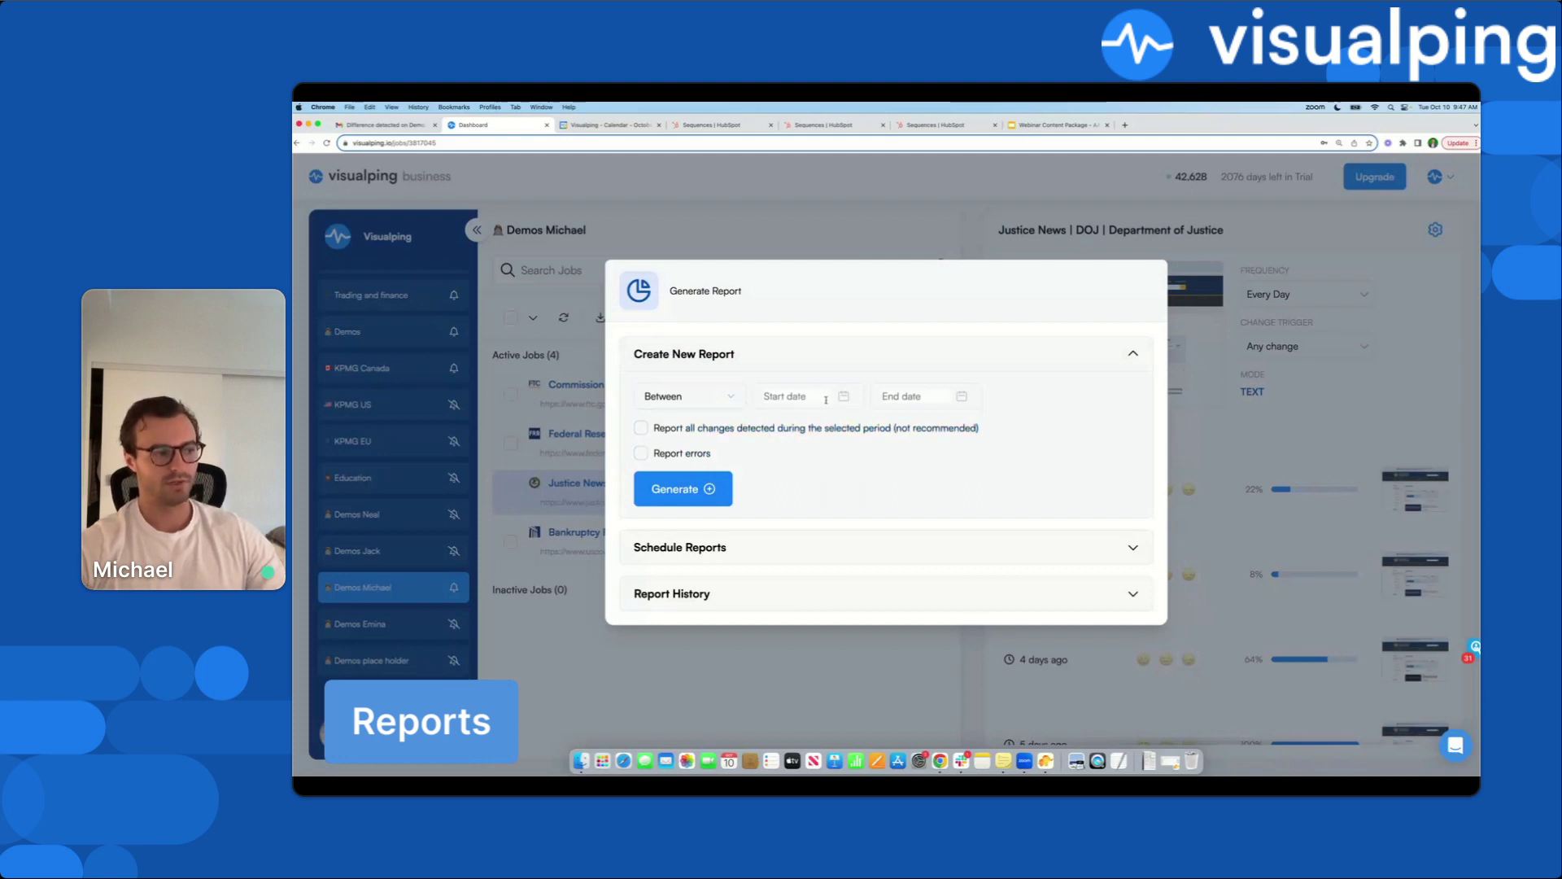
pyautogui.click(774, 588)
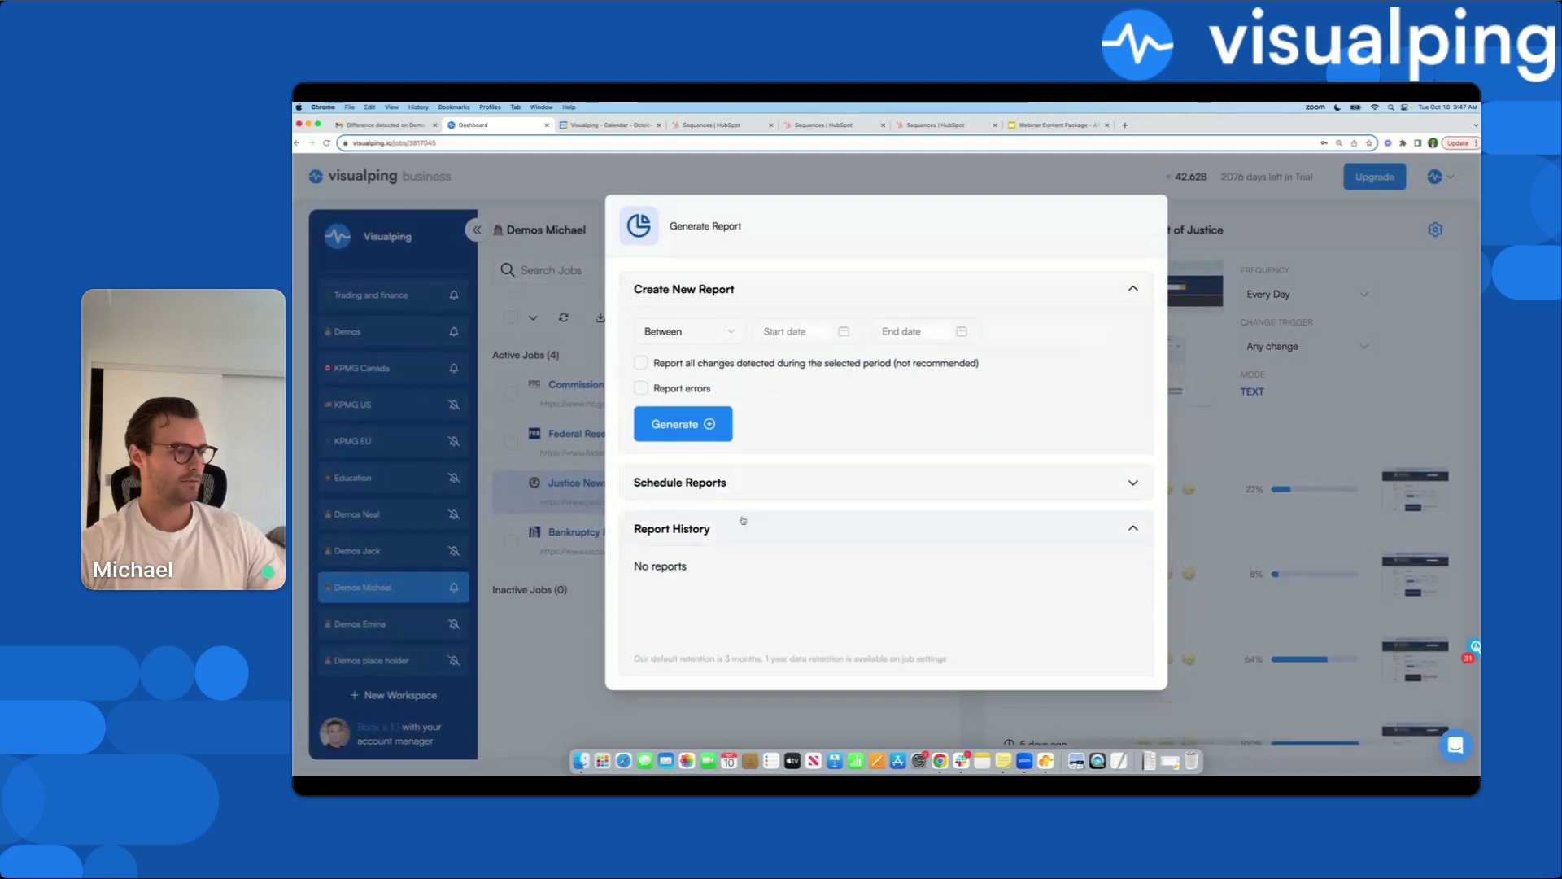
# Step: Generate a workspace report covering changes between 2023-09-01 and 2023-09-30
pyautogui.click(817, 331)
pyautogui.click(901, 362)
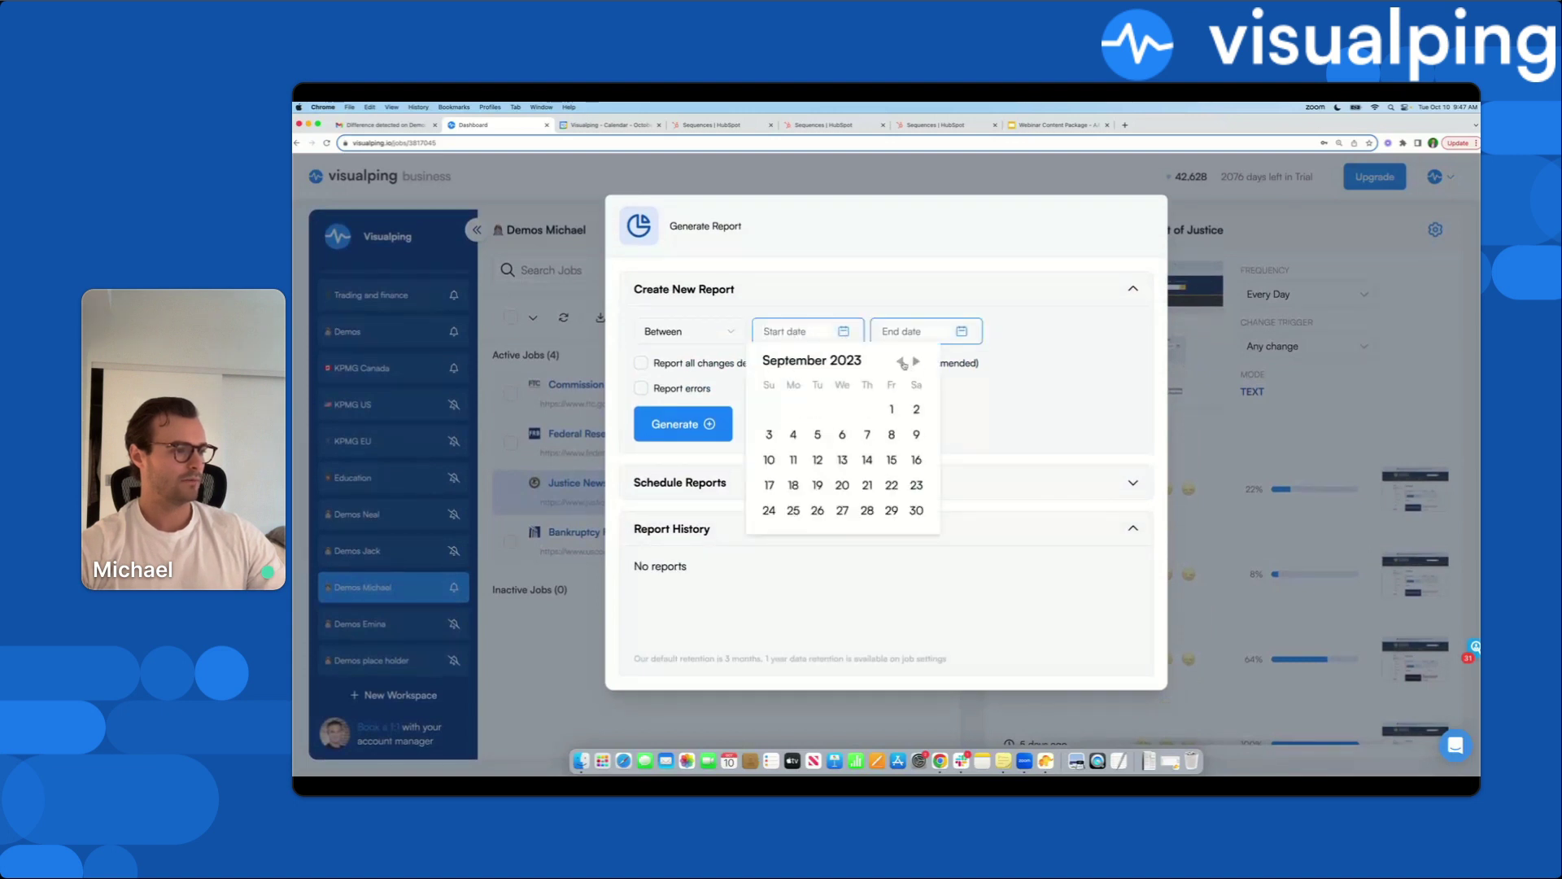
pyautogui.click(892, 408)
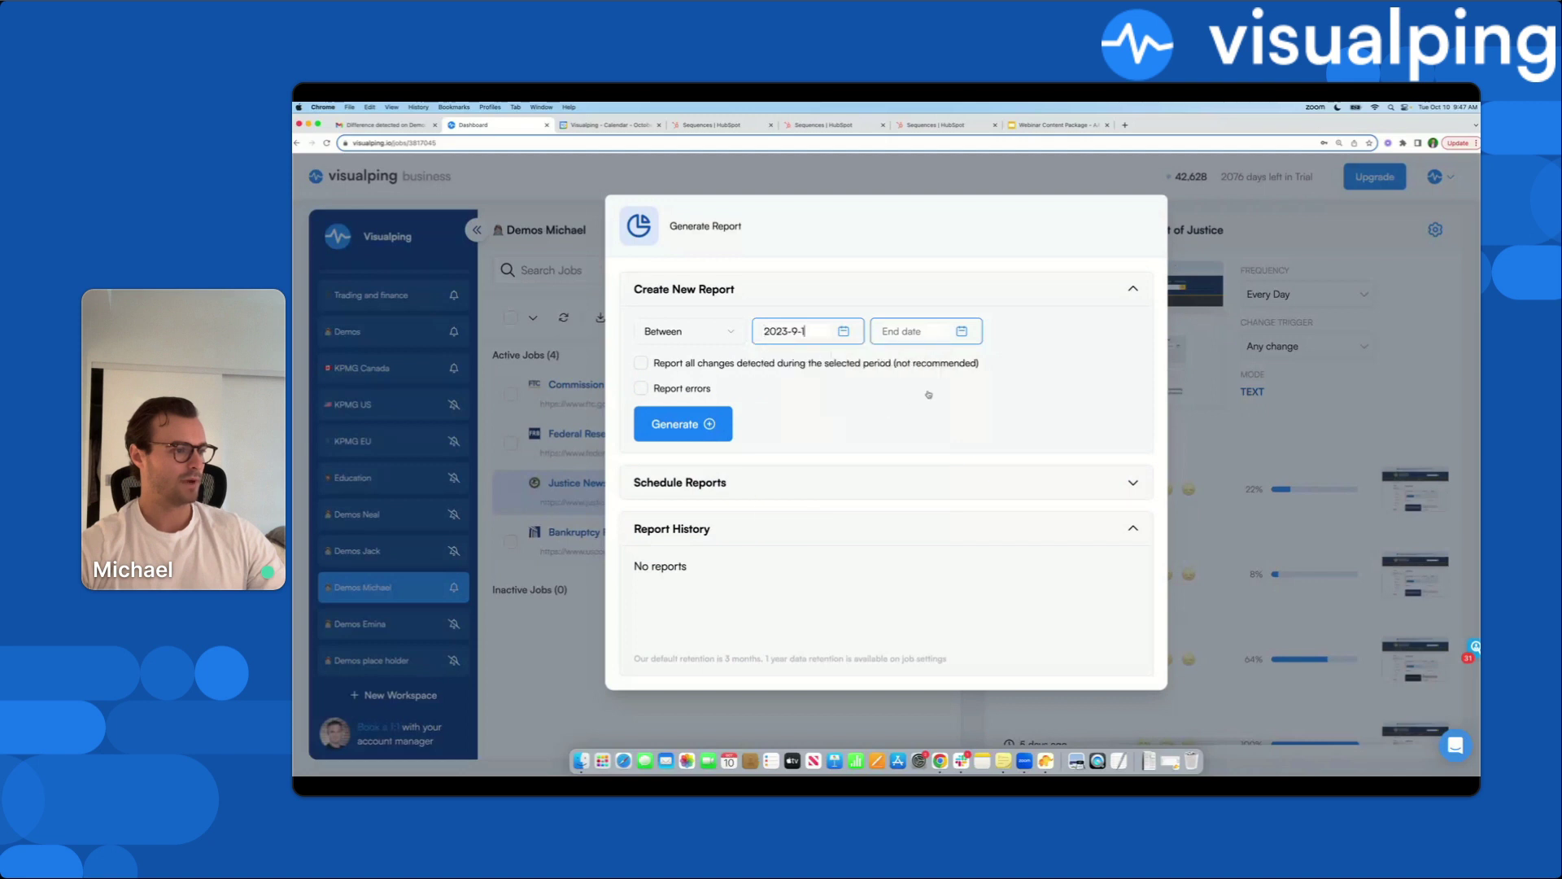
pyautogui.click(964, 333)
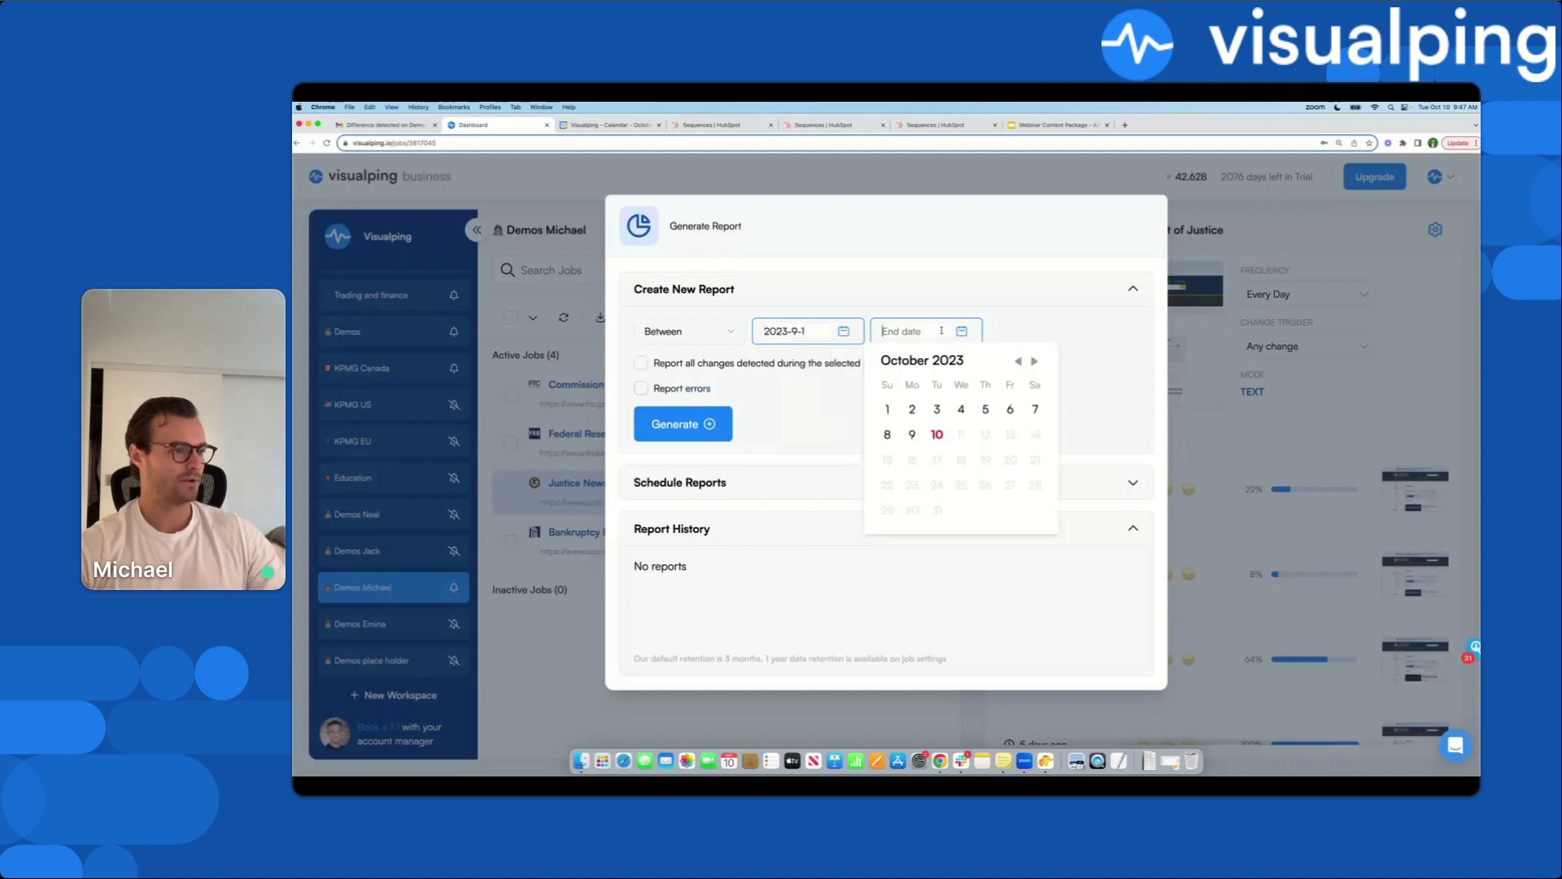
pyautogui.click(1018, 360)
pyautogui.click(1034, 510)
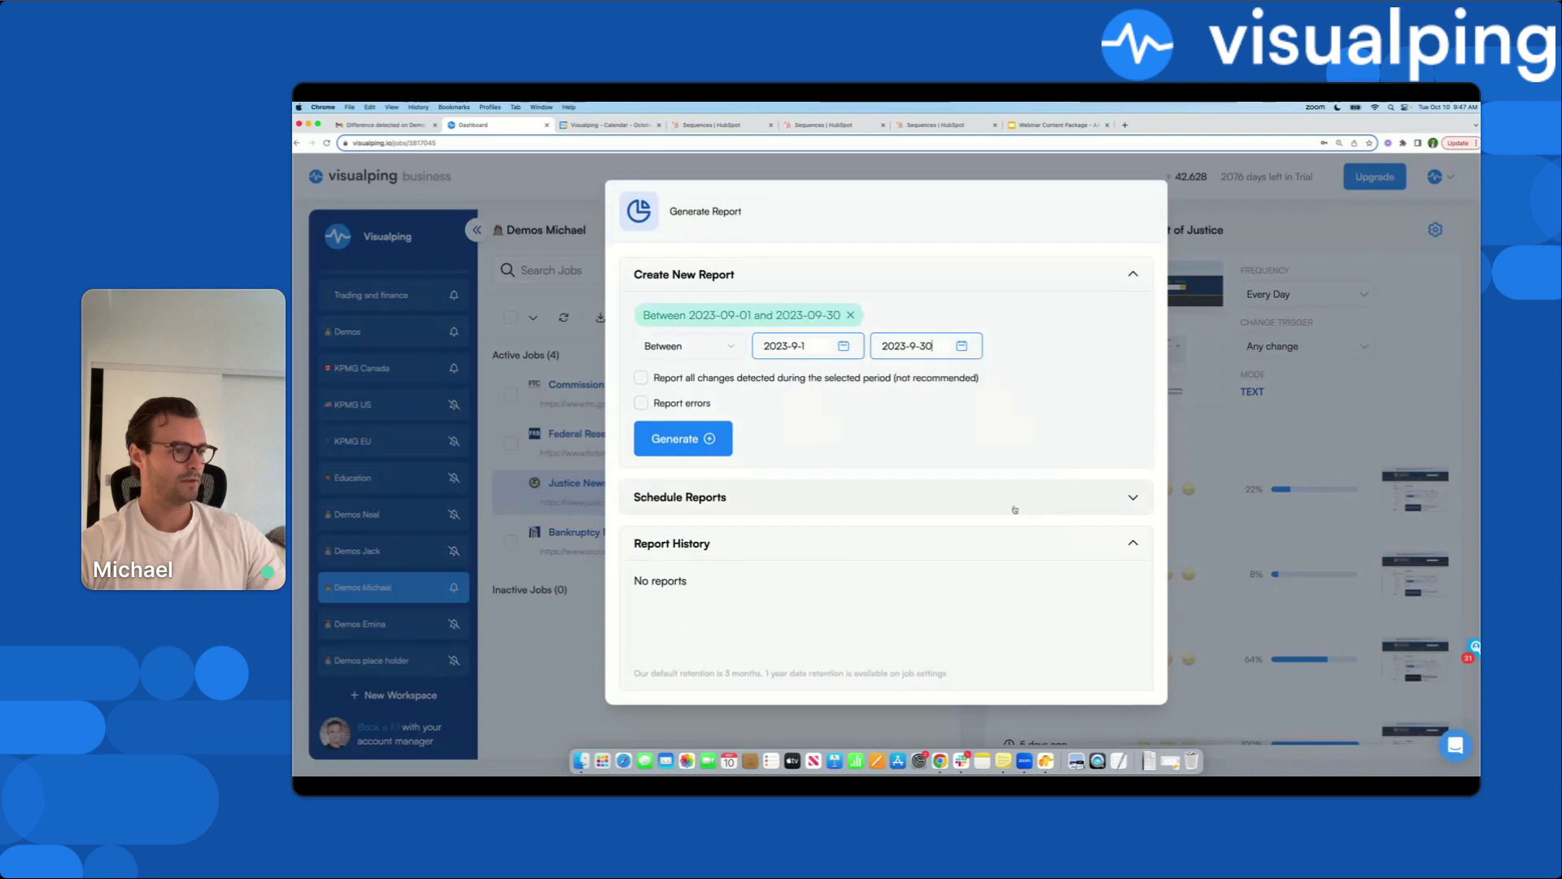
pyautogui.click(692, 440)
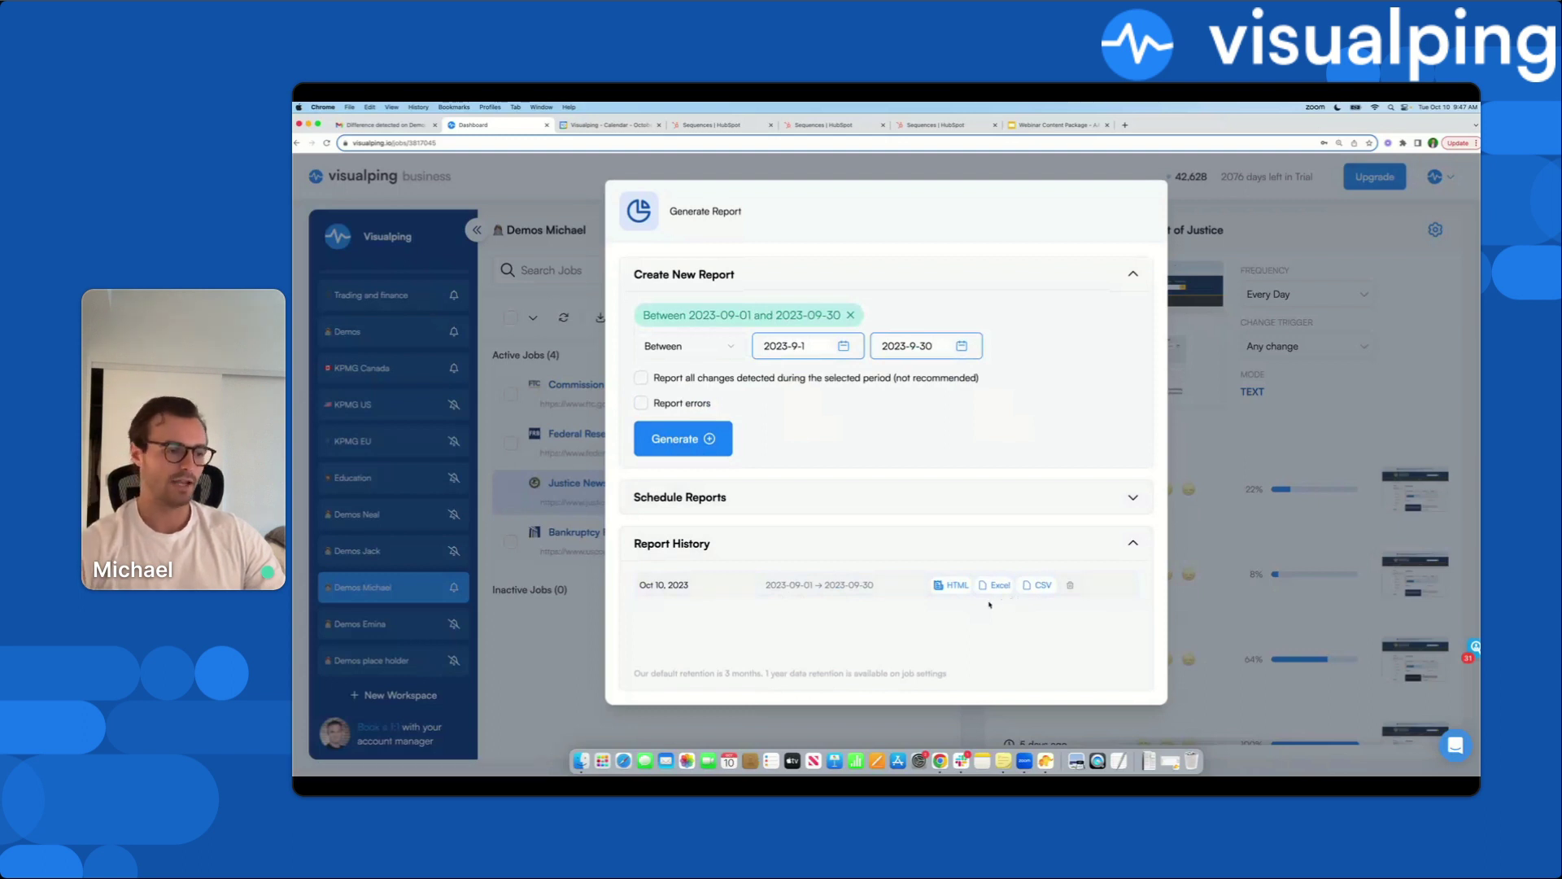
# Step: Review the September report's HTML version with its before-and-after page comparisons, and close the report and the report dialog
pyautogui.click(950, 585)
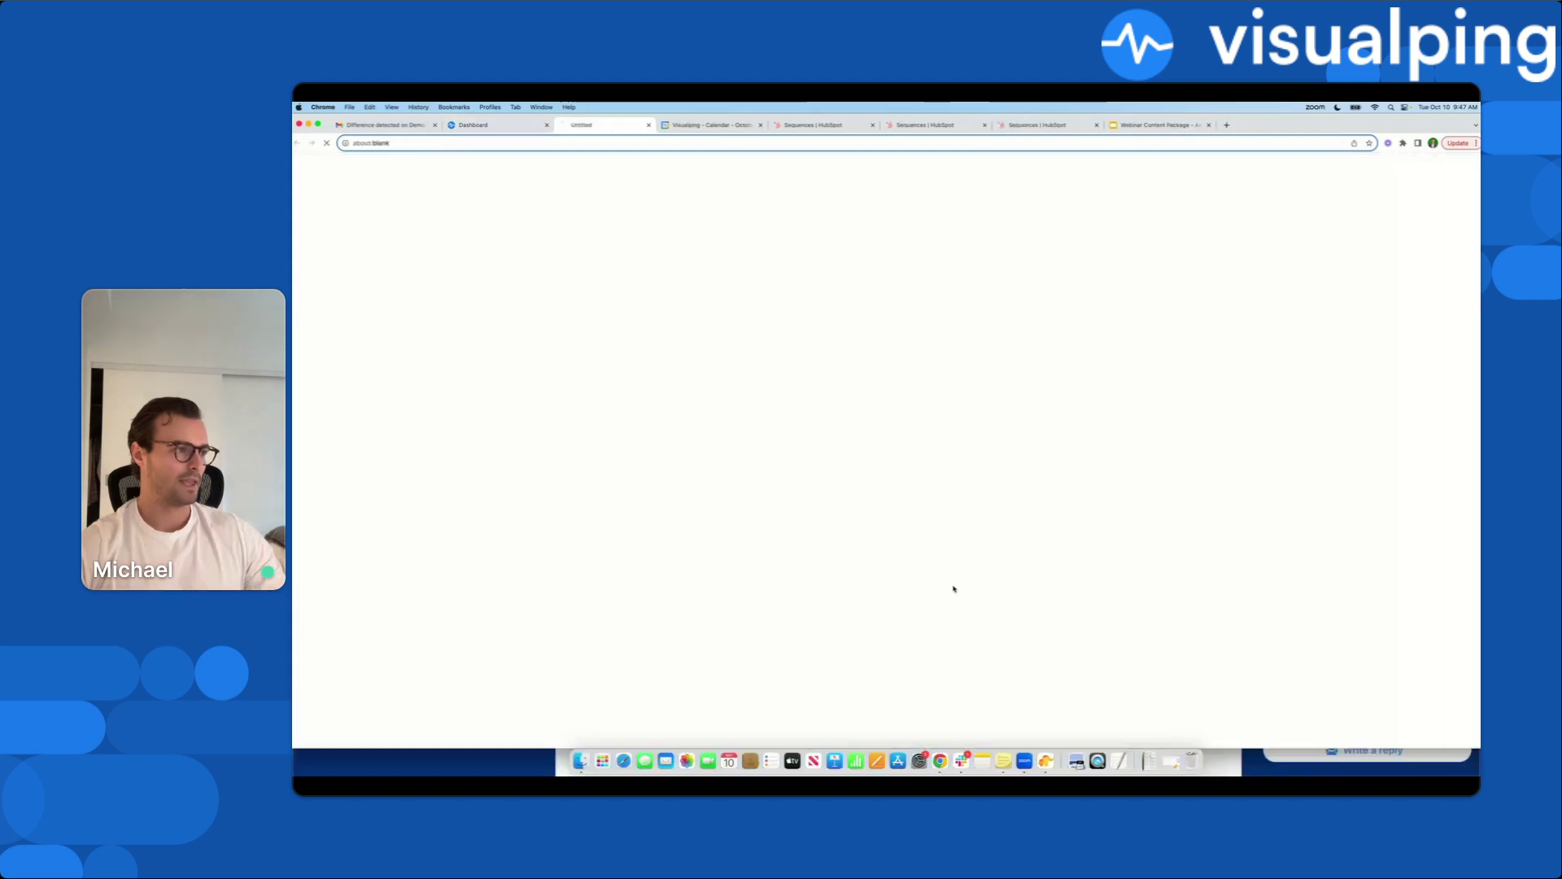
pyautogui.scroll(-3, 1177, 448)
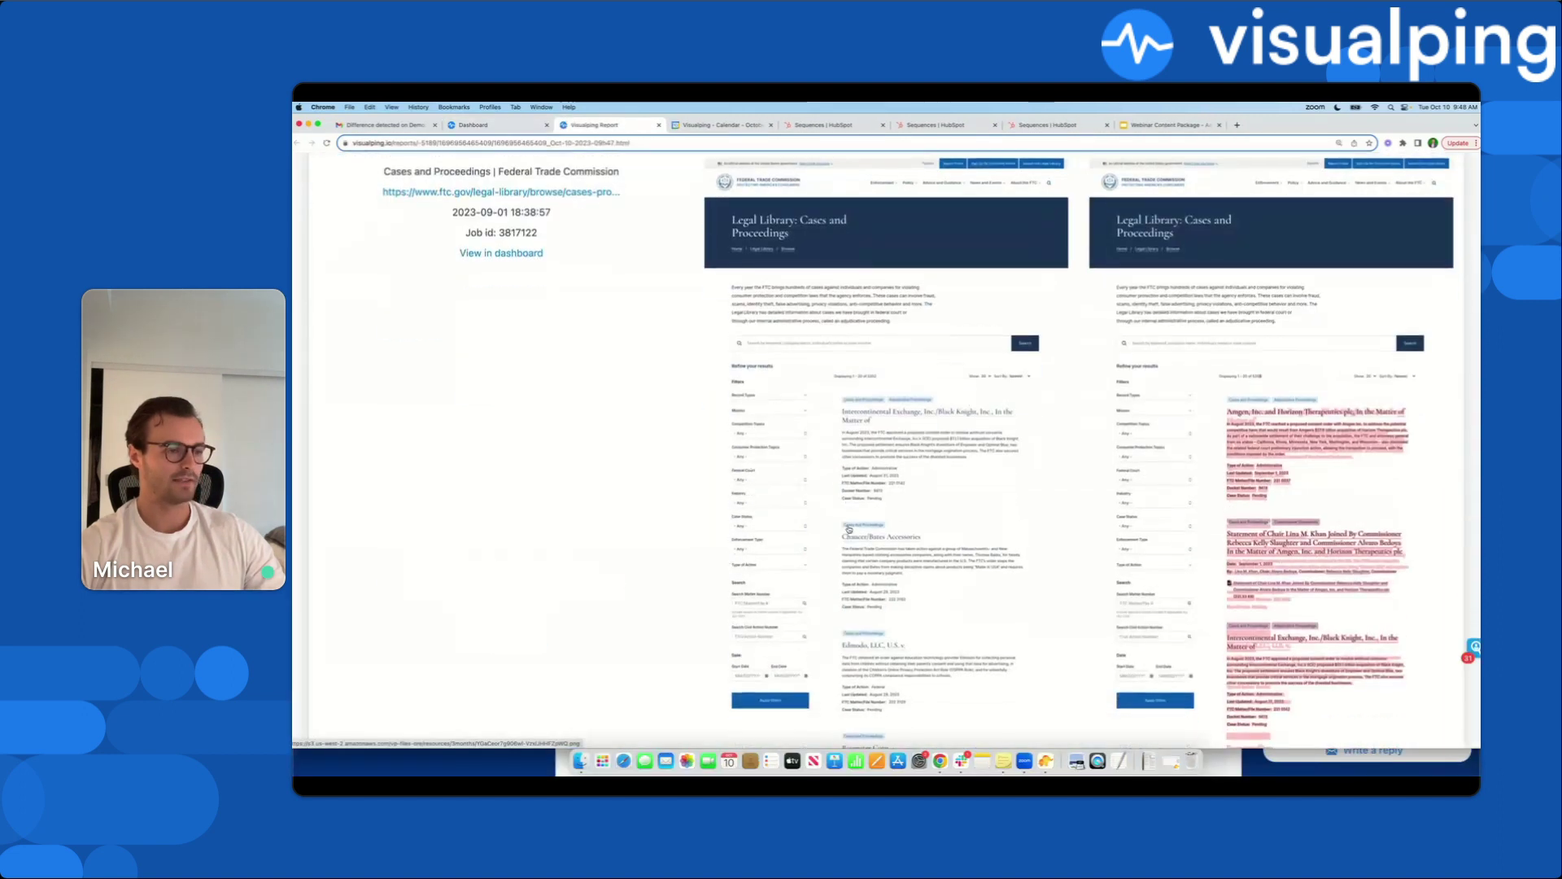
pyautogui.scroll(-10, 862, 480)
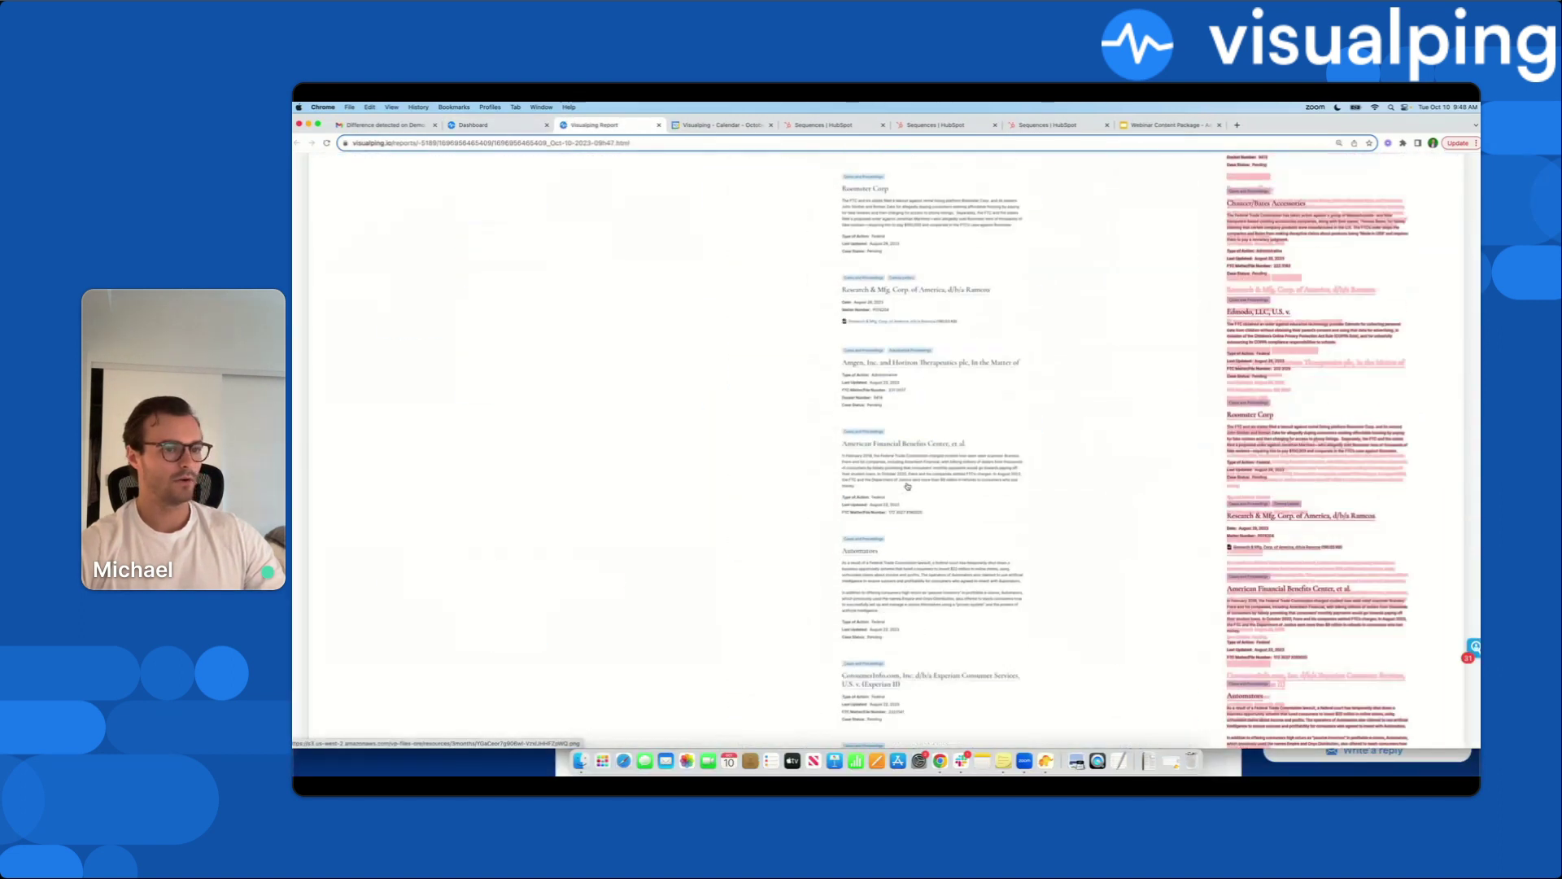
pyautogui.scroll(-15, 907, 485)
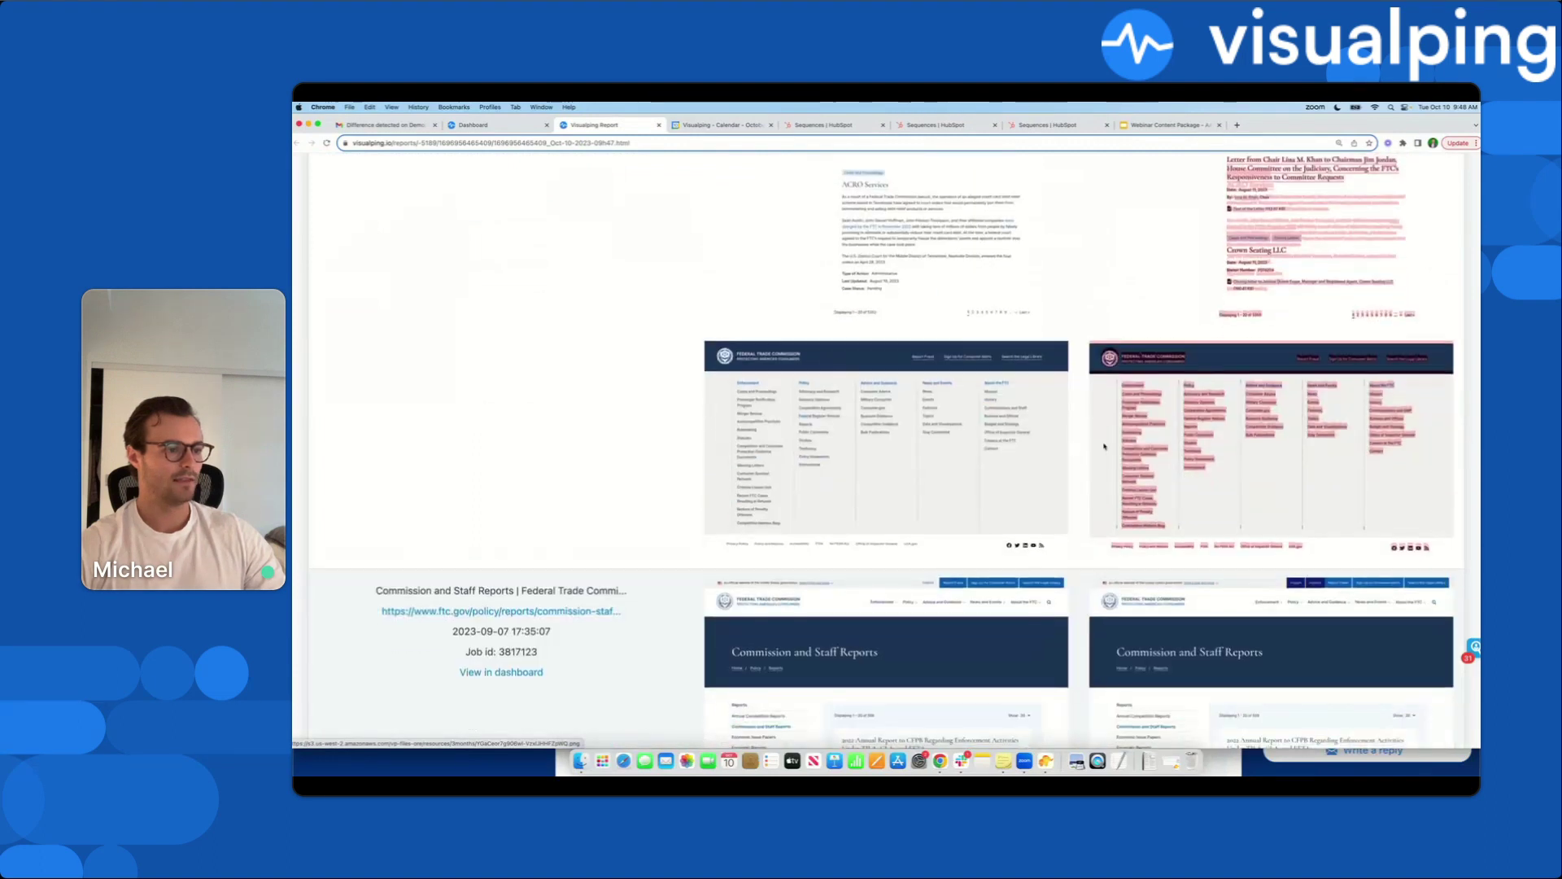
pyautogui.scroll(-5, 1110, 461)
pyautogui.scroll(-15, 1055, 458)
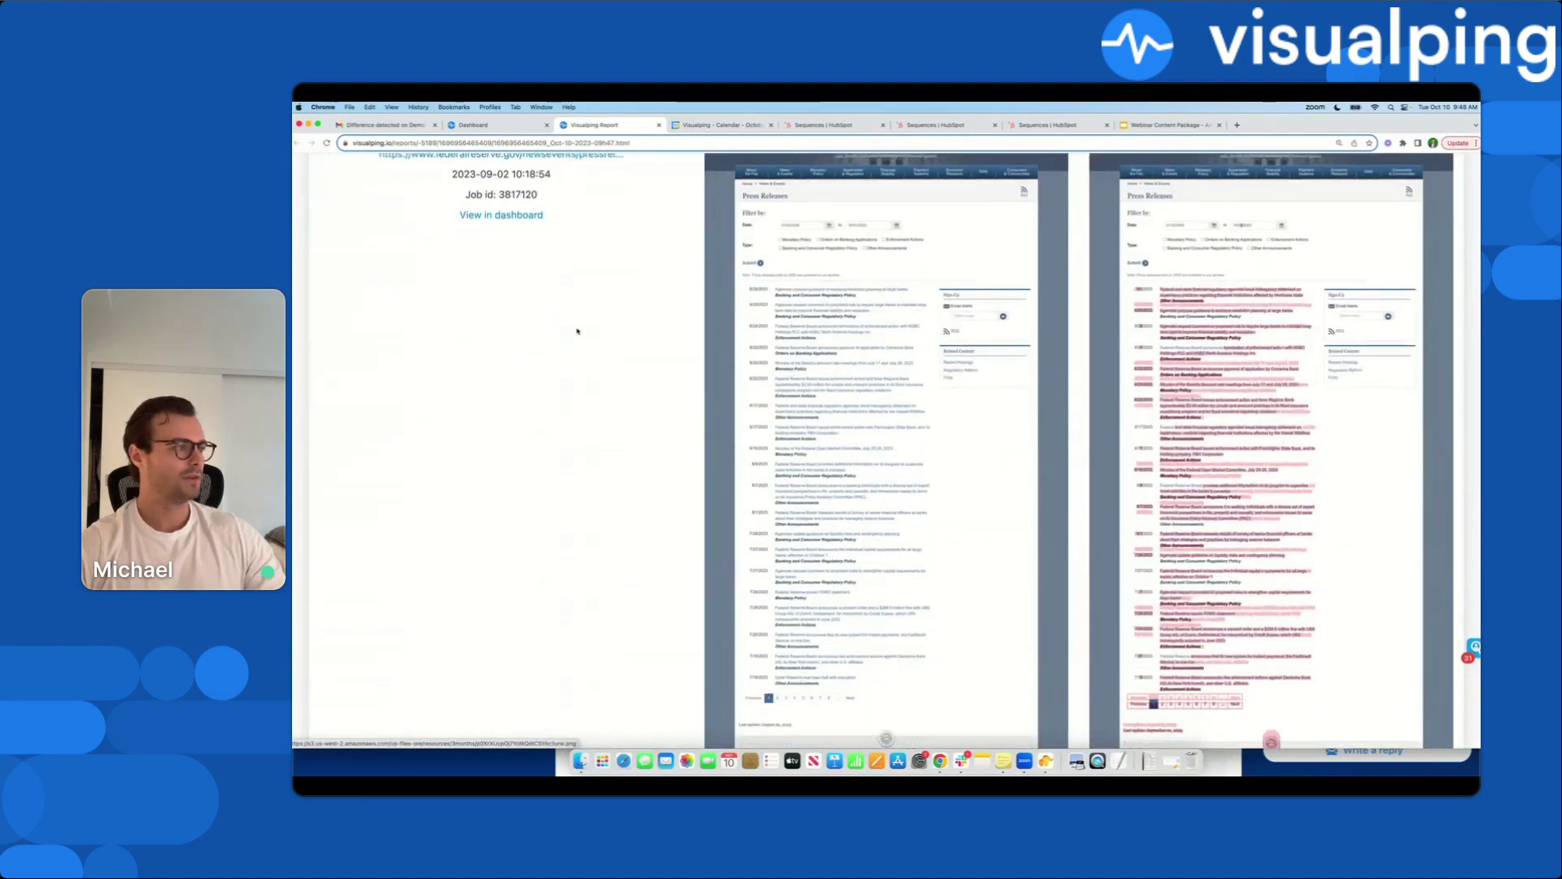
pyautogui.press('super+w')
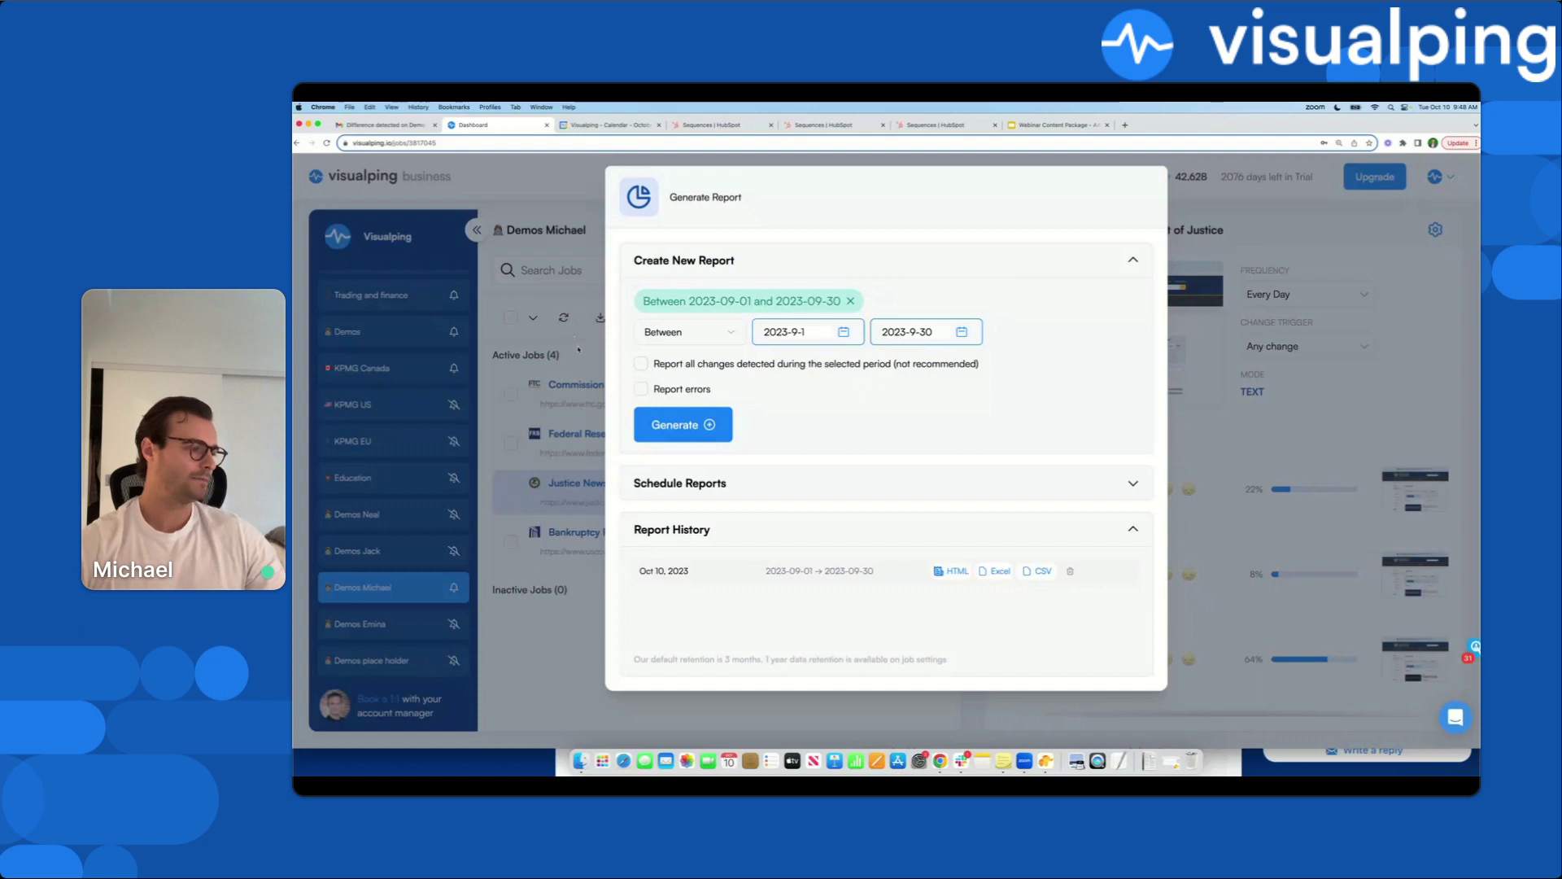
pyautogui.click(541, 579)
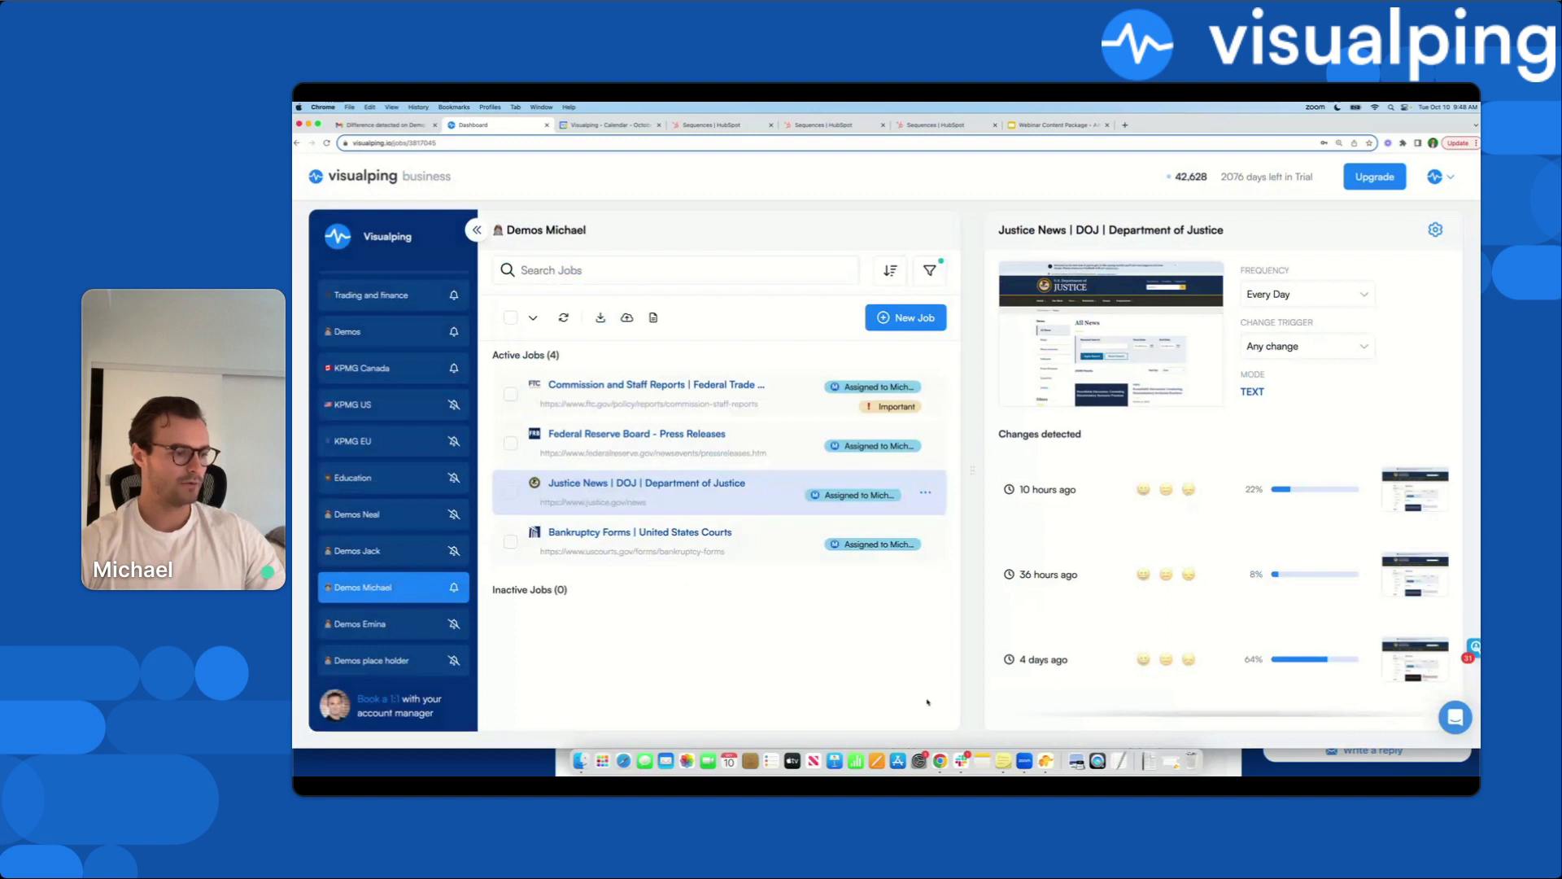
# Step: Switch to the browser window with the Regulatory Intelligence page and load wikipedia.org in its monitoring preview
pyautogui.rightClick(939, 760)
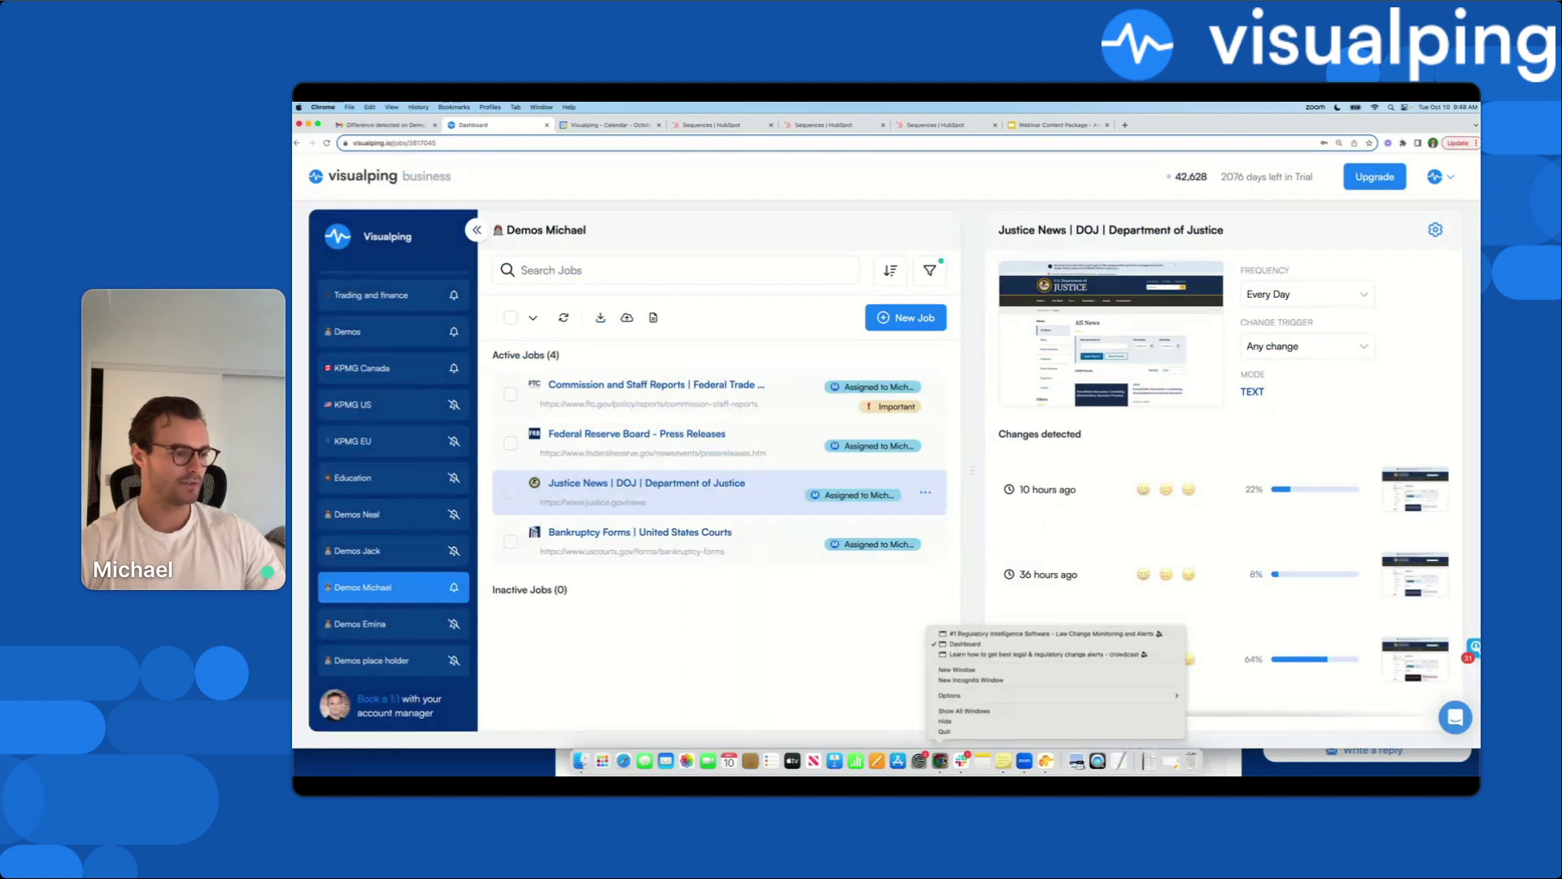
pyautogui.click(975, 635)
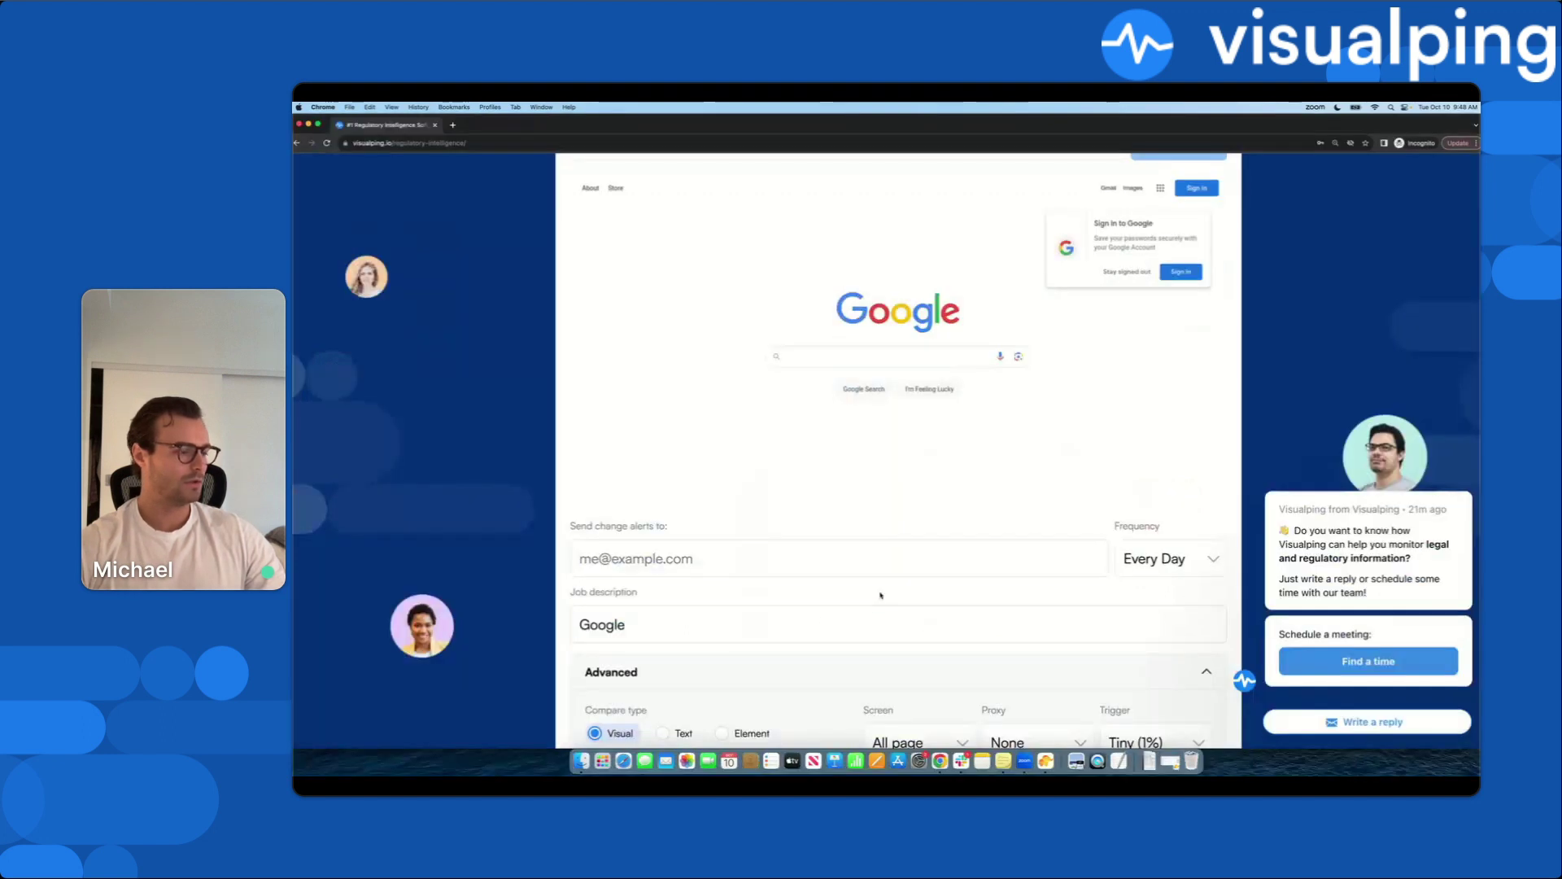
pyautogui.scroll(-1, 521, 431)
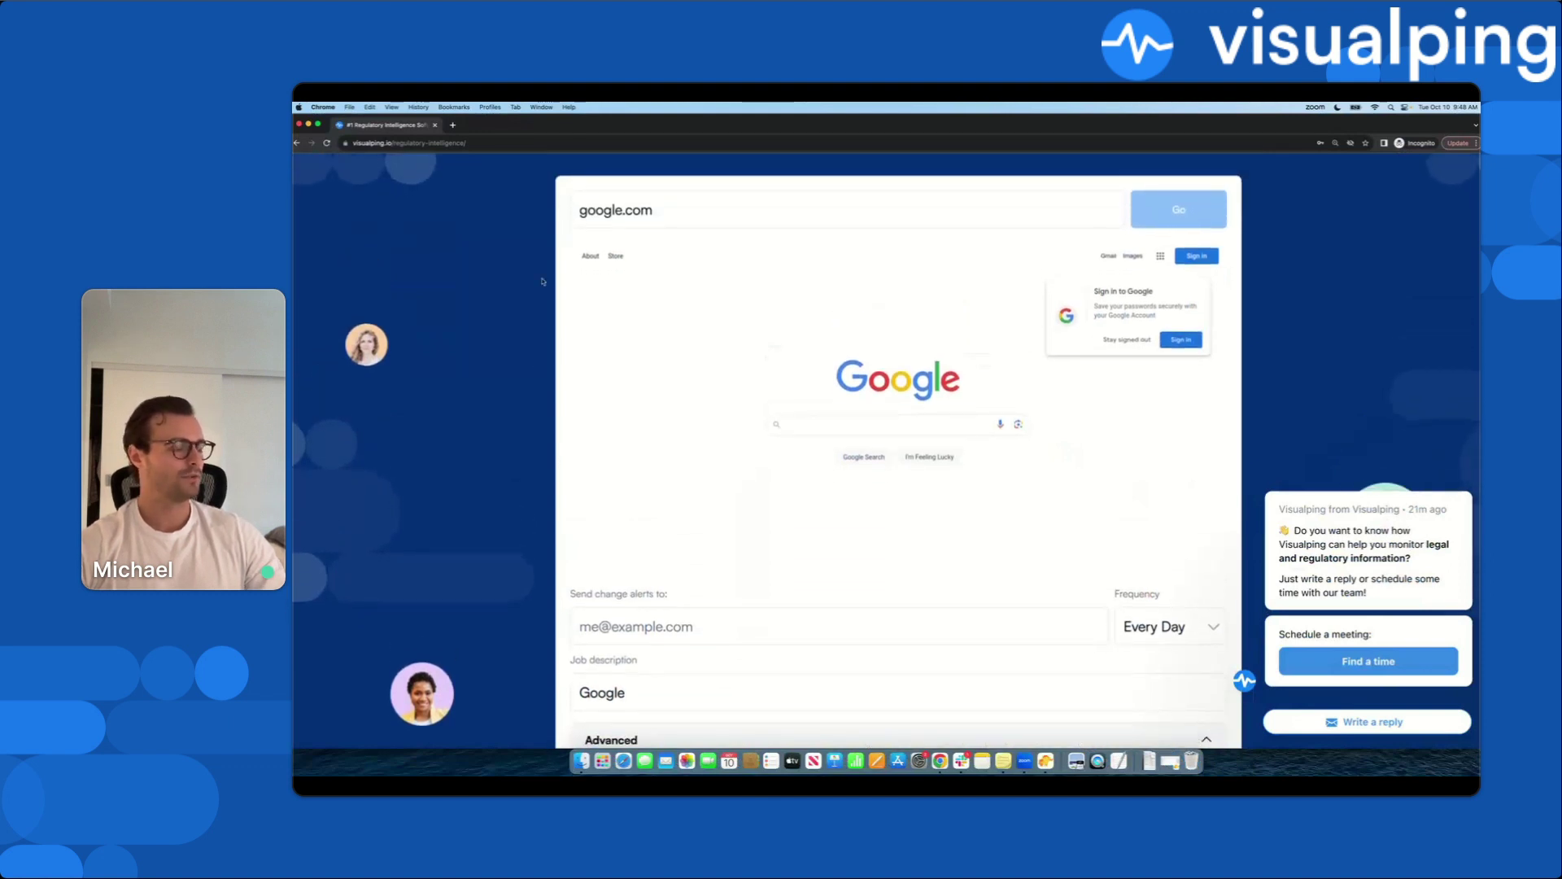
pyautogui.click(640, 214)
pyautogui.doubleClick(640, 214)
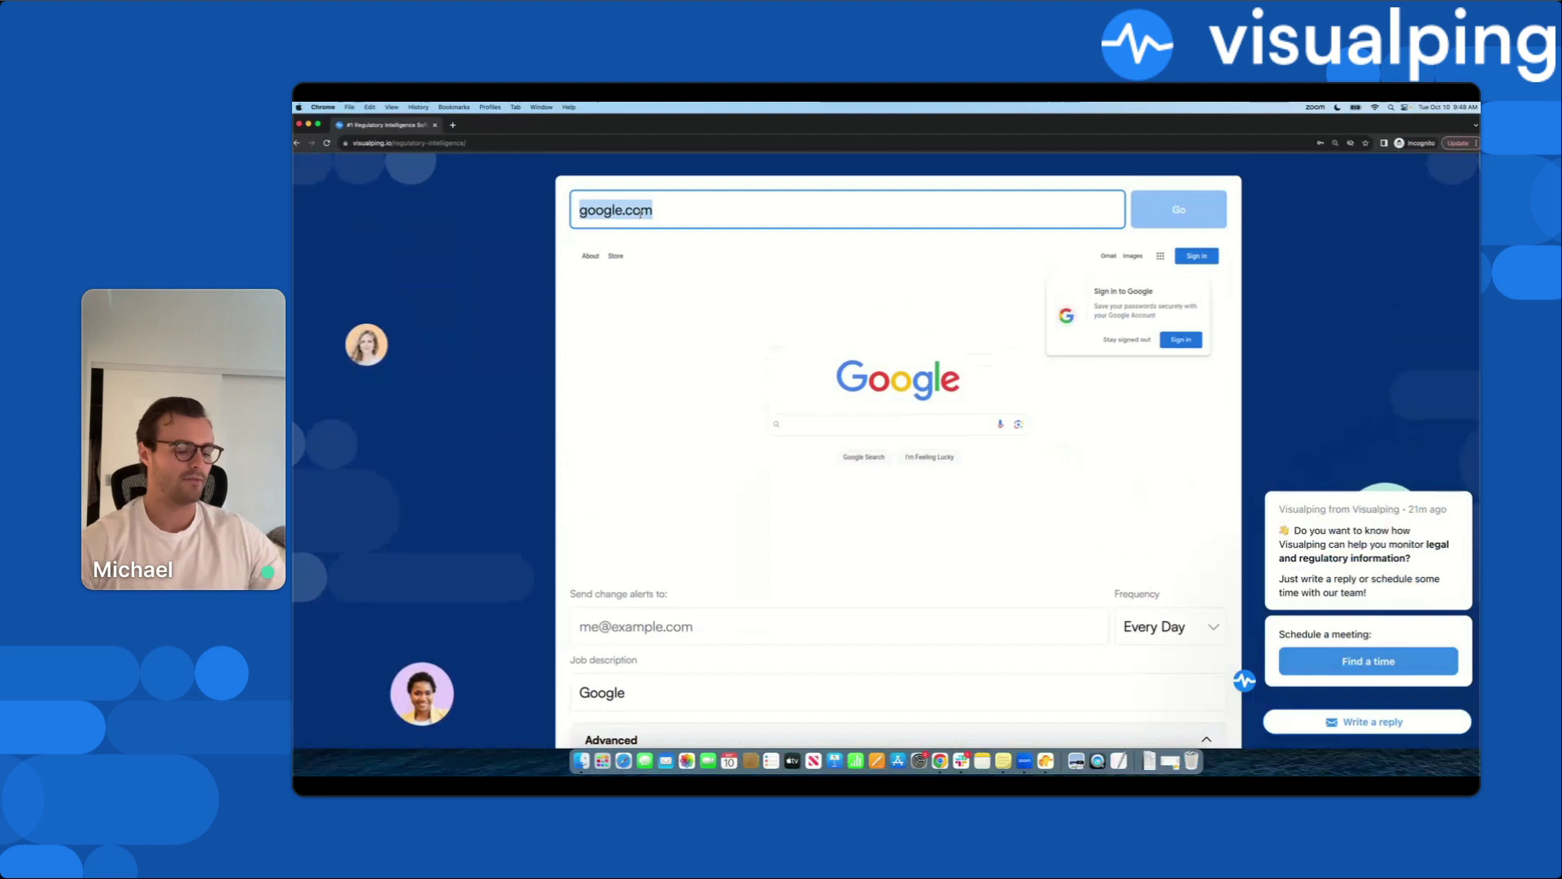
pyautogui.write('wikipedia.org')
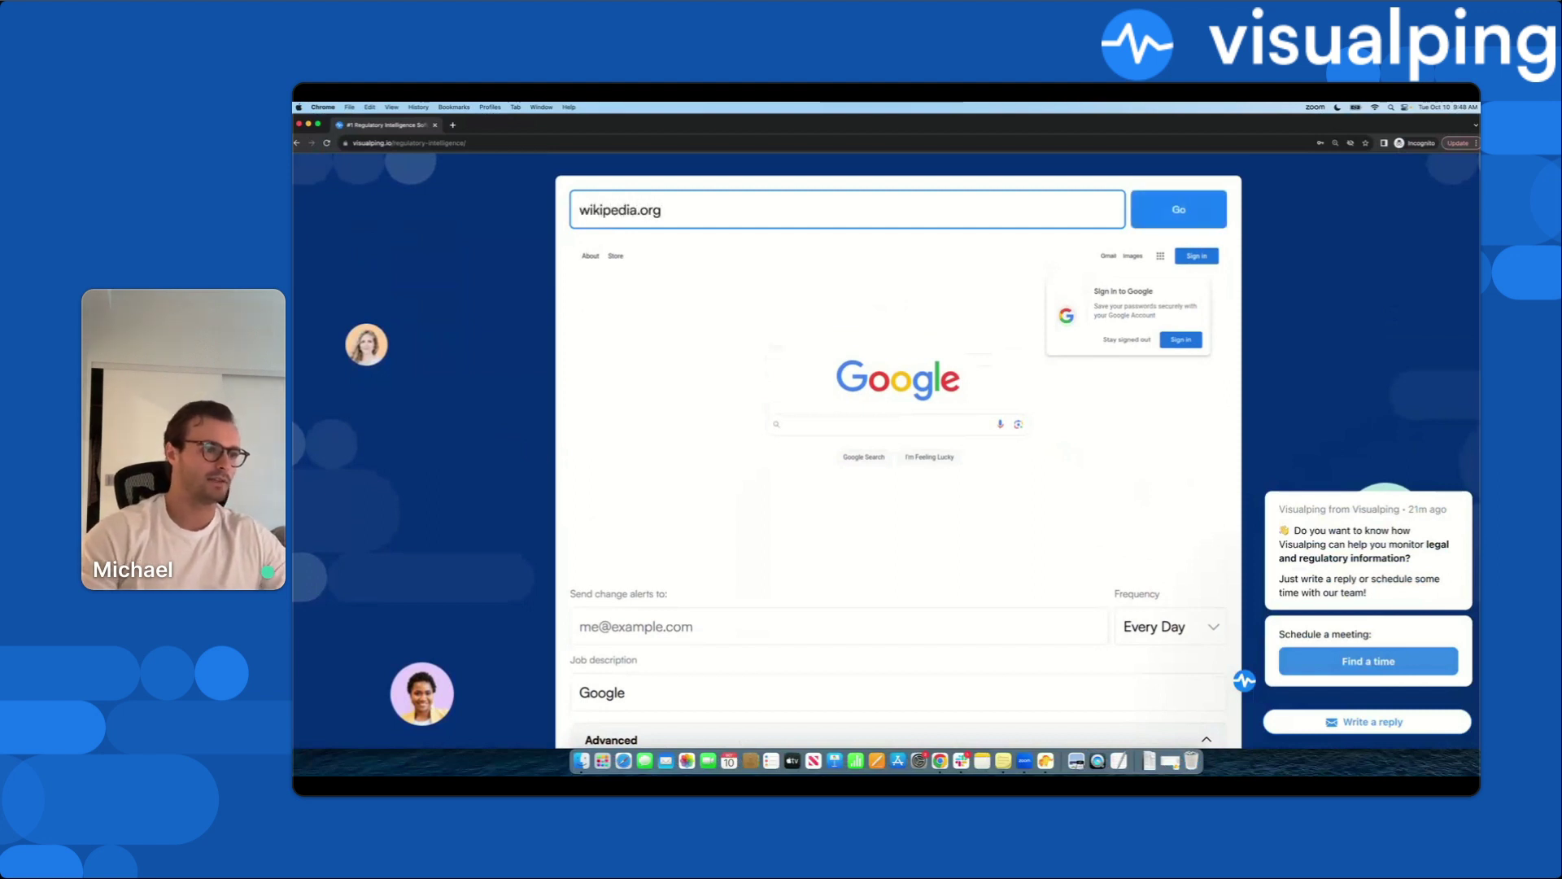
pyautogui.press('Return')
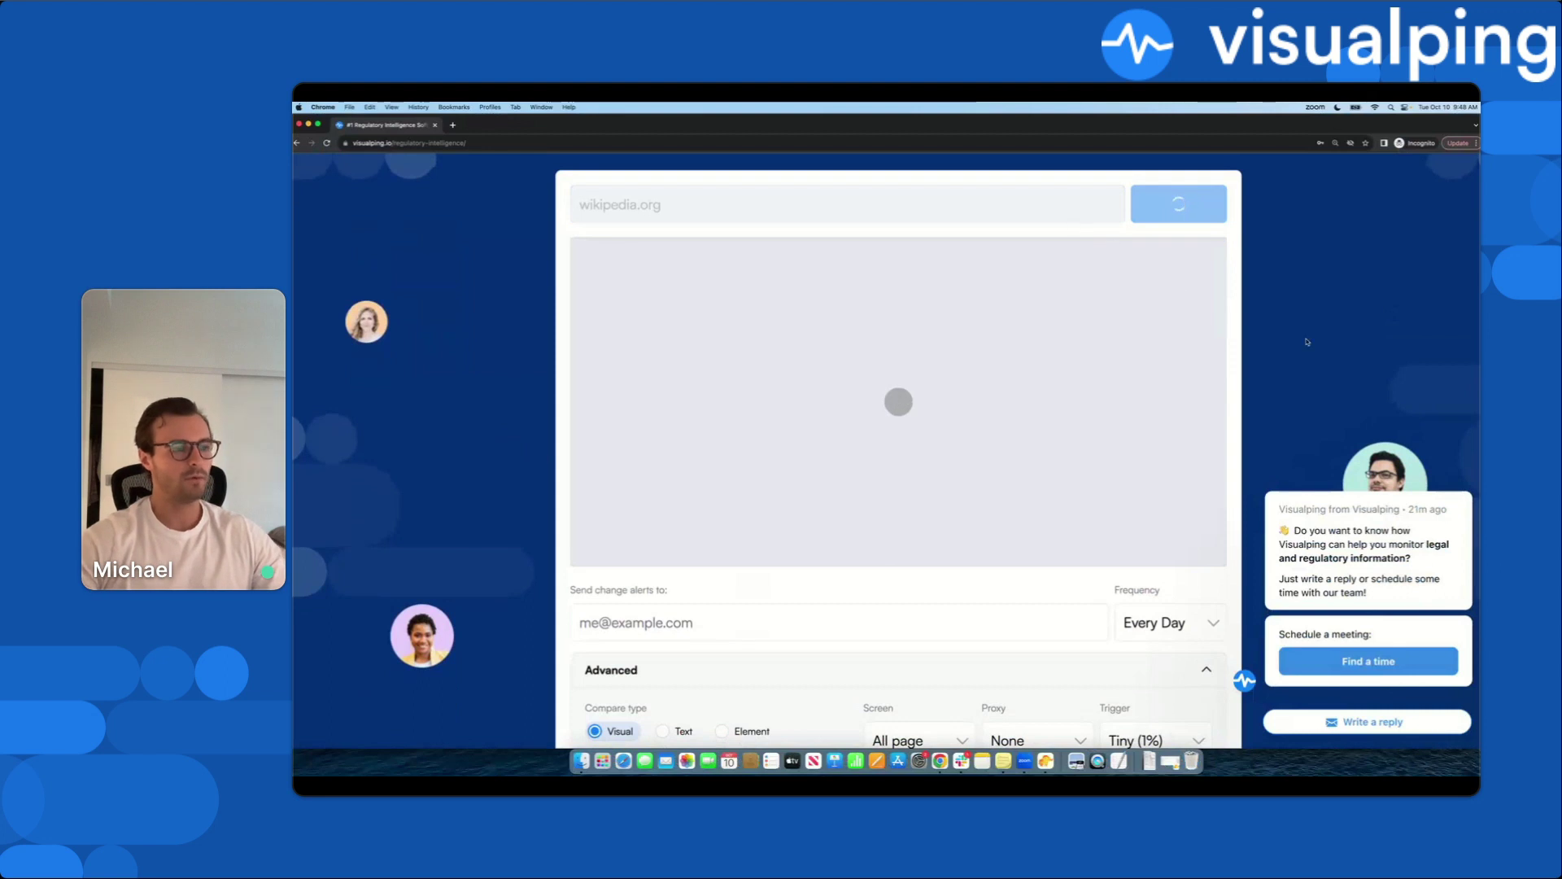
# Step: Add a Block action to the Wikipedia job, picking the Wikipedia title in the page preview as its target
pyautogui.scroll(-2, 1307, 342)
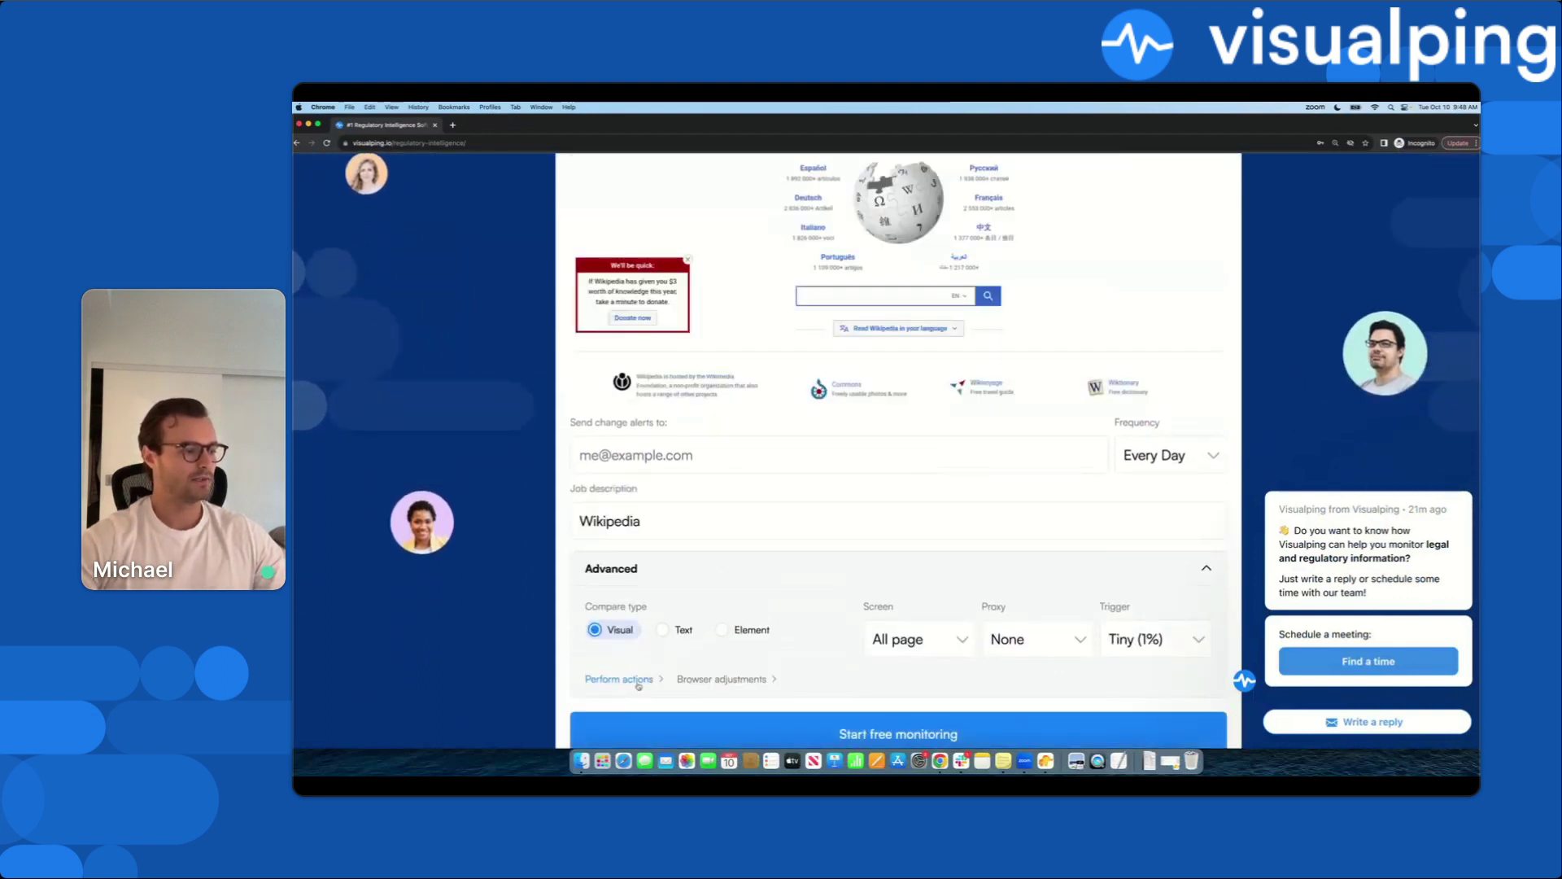
pyautogui.click(639, 682)
pyautogui.scroll(-1, 535, 640)
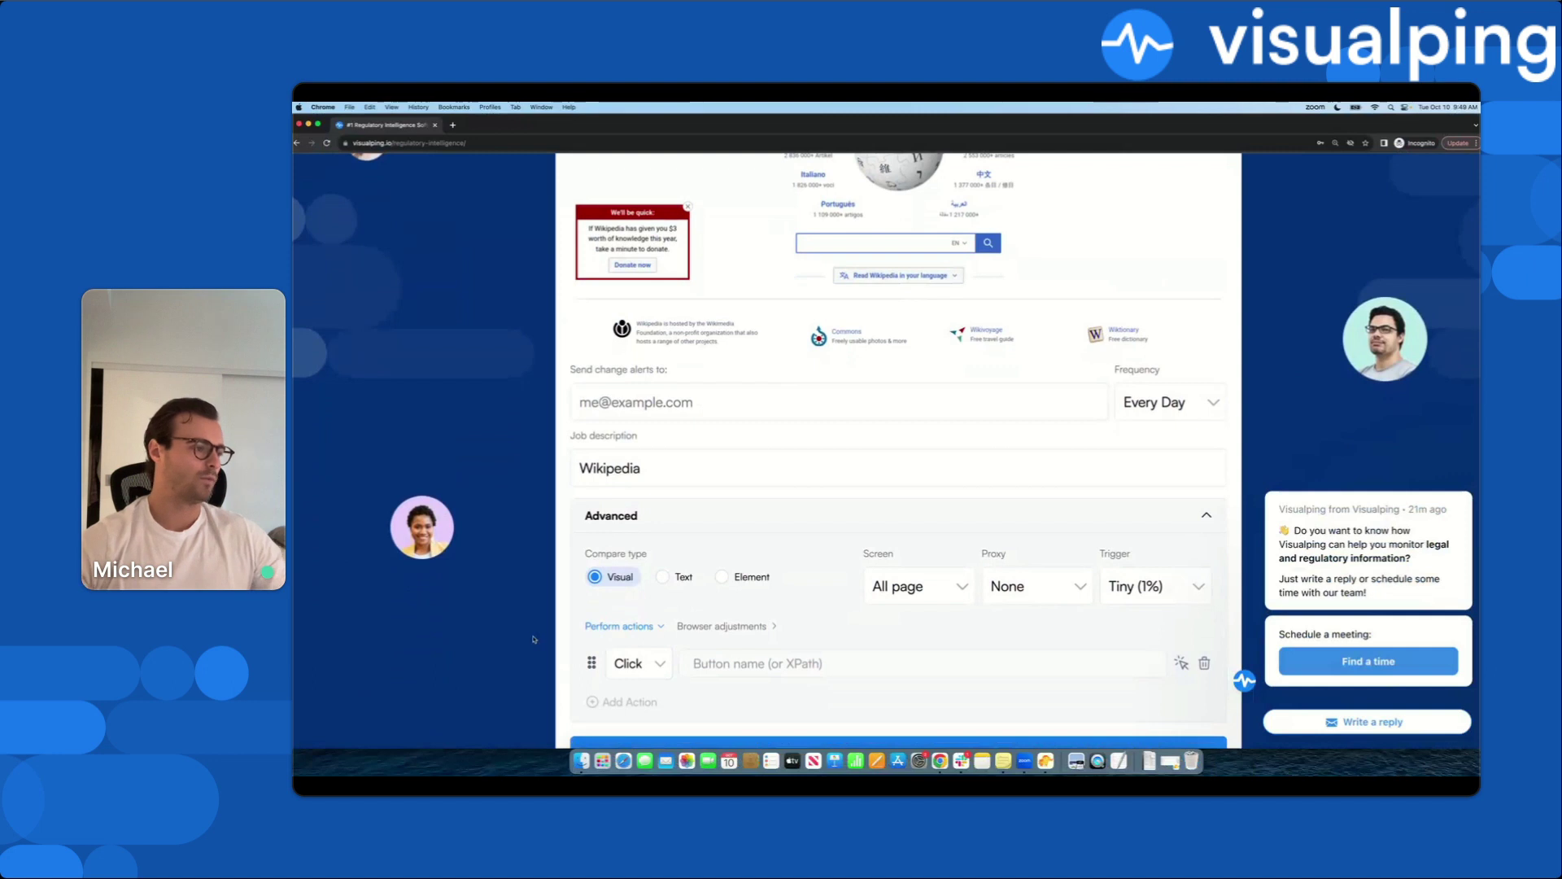
pyautogui.click(652, 669)
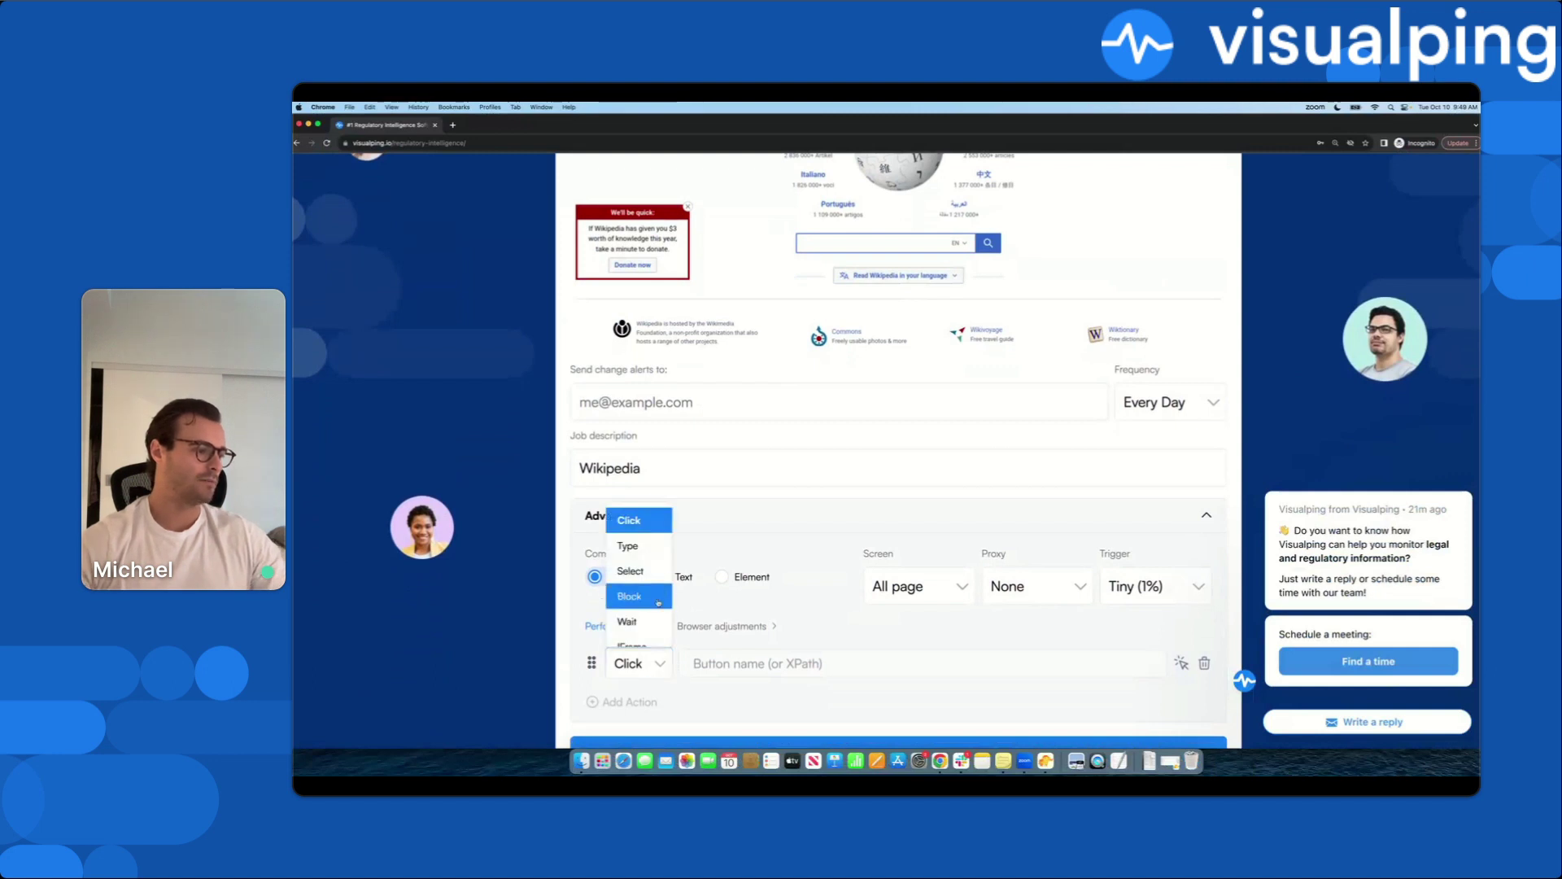
pyautogui.click(629, 596)
pyautogui.click(1180, 664)
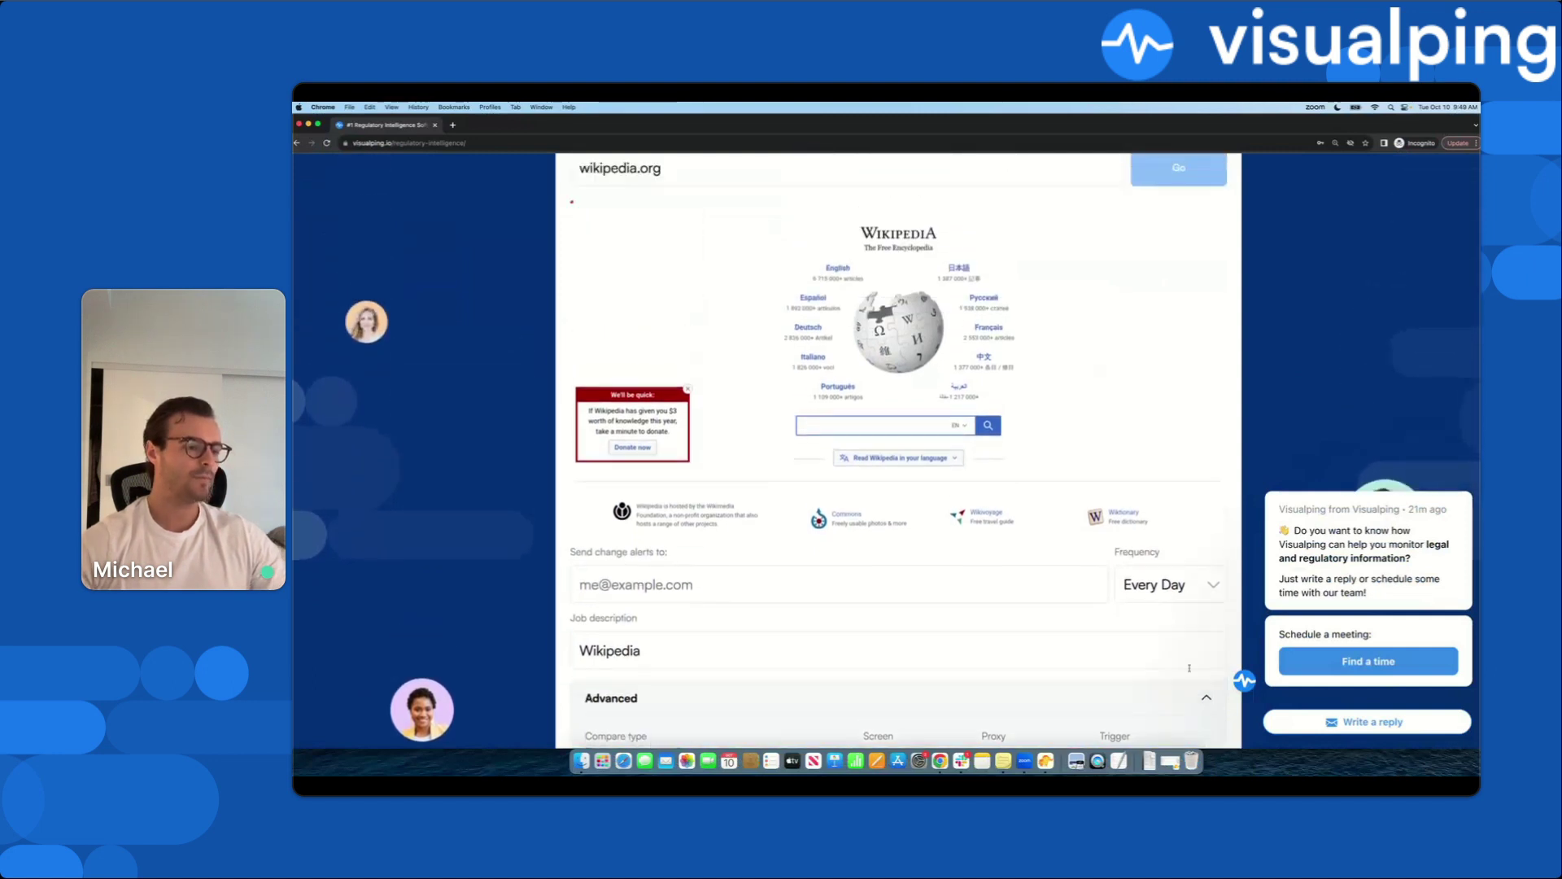
pyautogui.click(920, 242)
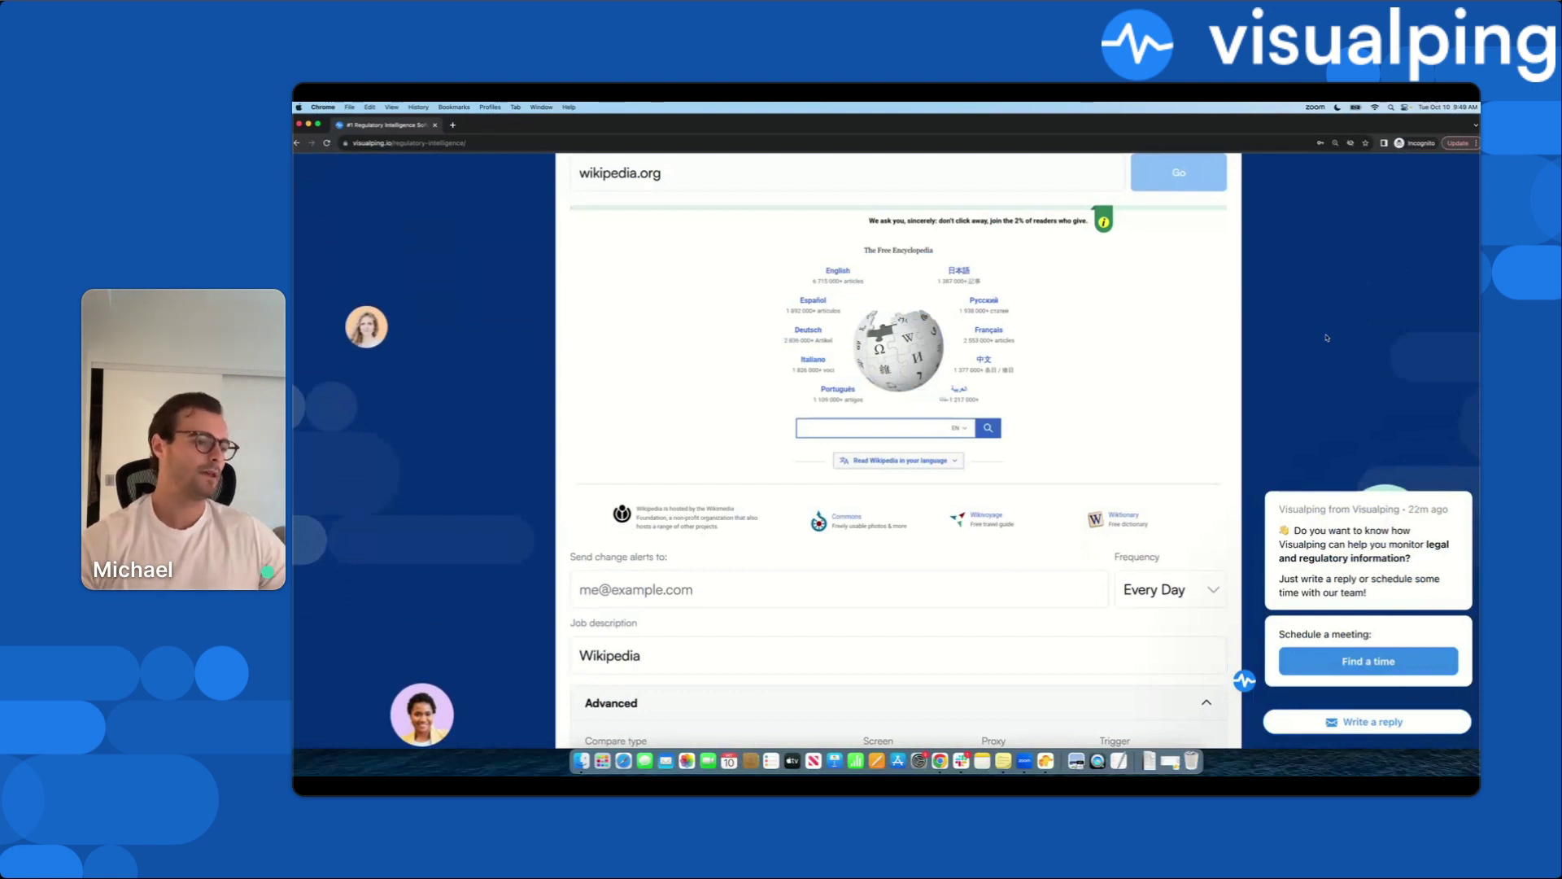
# Step: Try the Click action type in place of Block and look over the Wikipedia preview for elements to target
pyautogui.scroll(-5, 1327, 338)
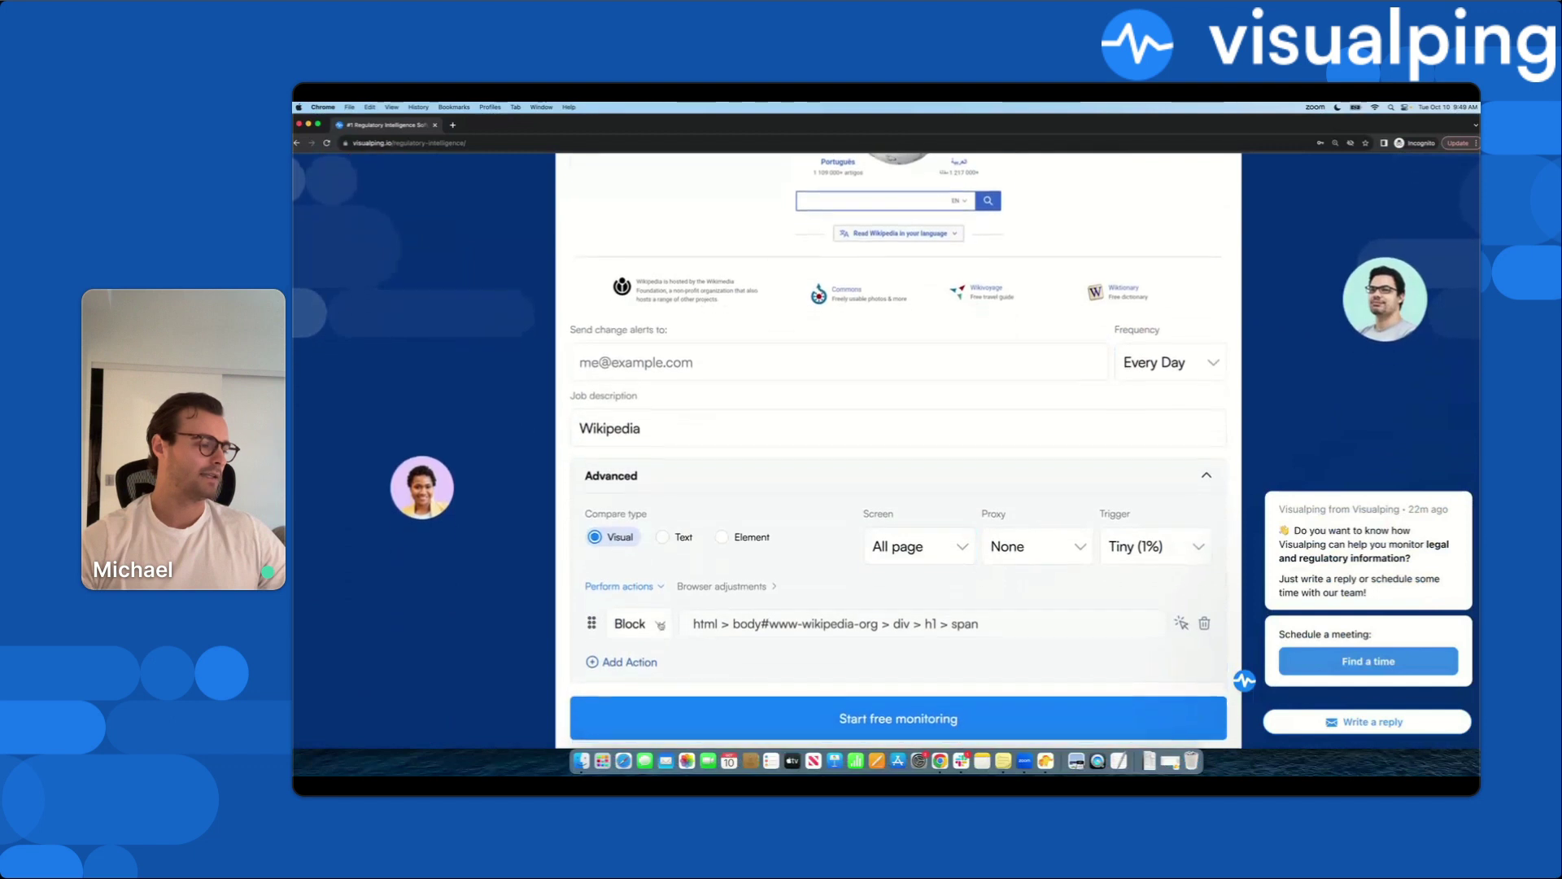
pyautogui.click(660, 624)
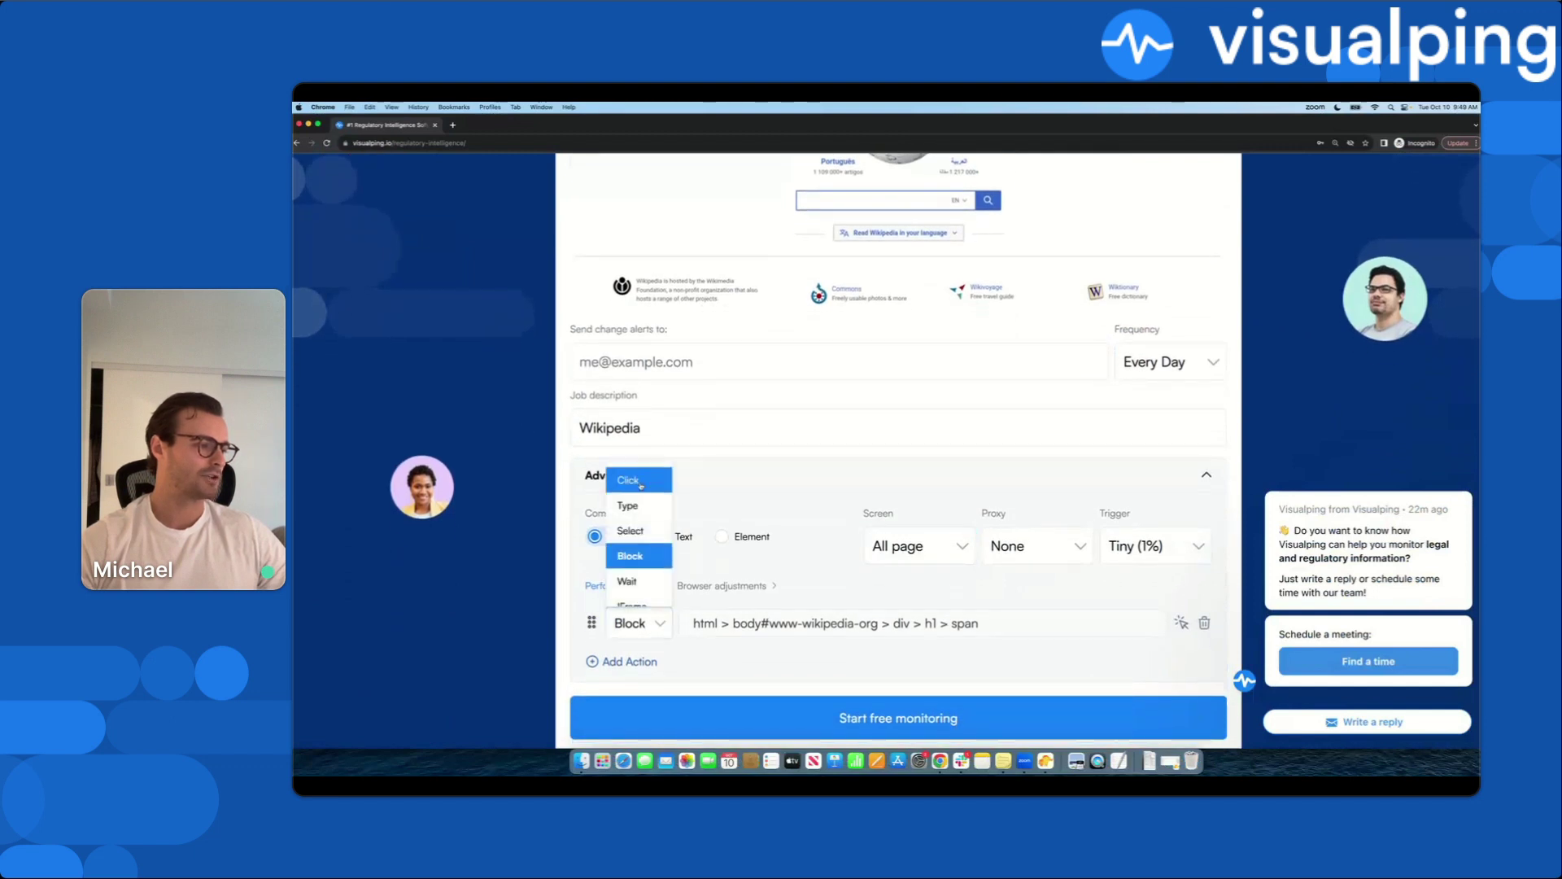
pyautogui.click(641, 485)
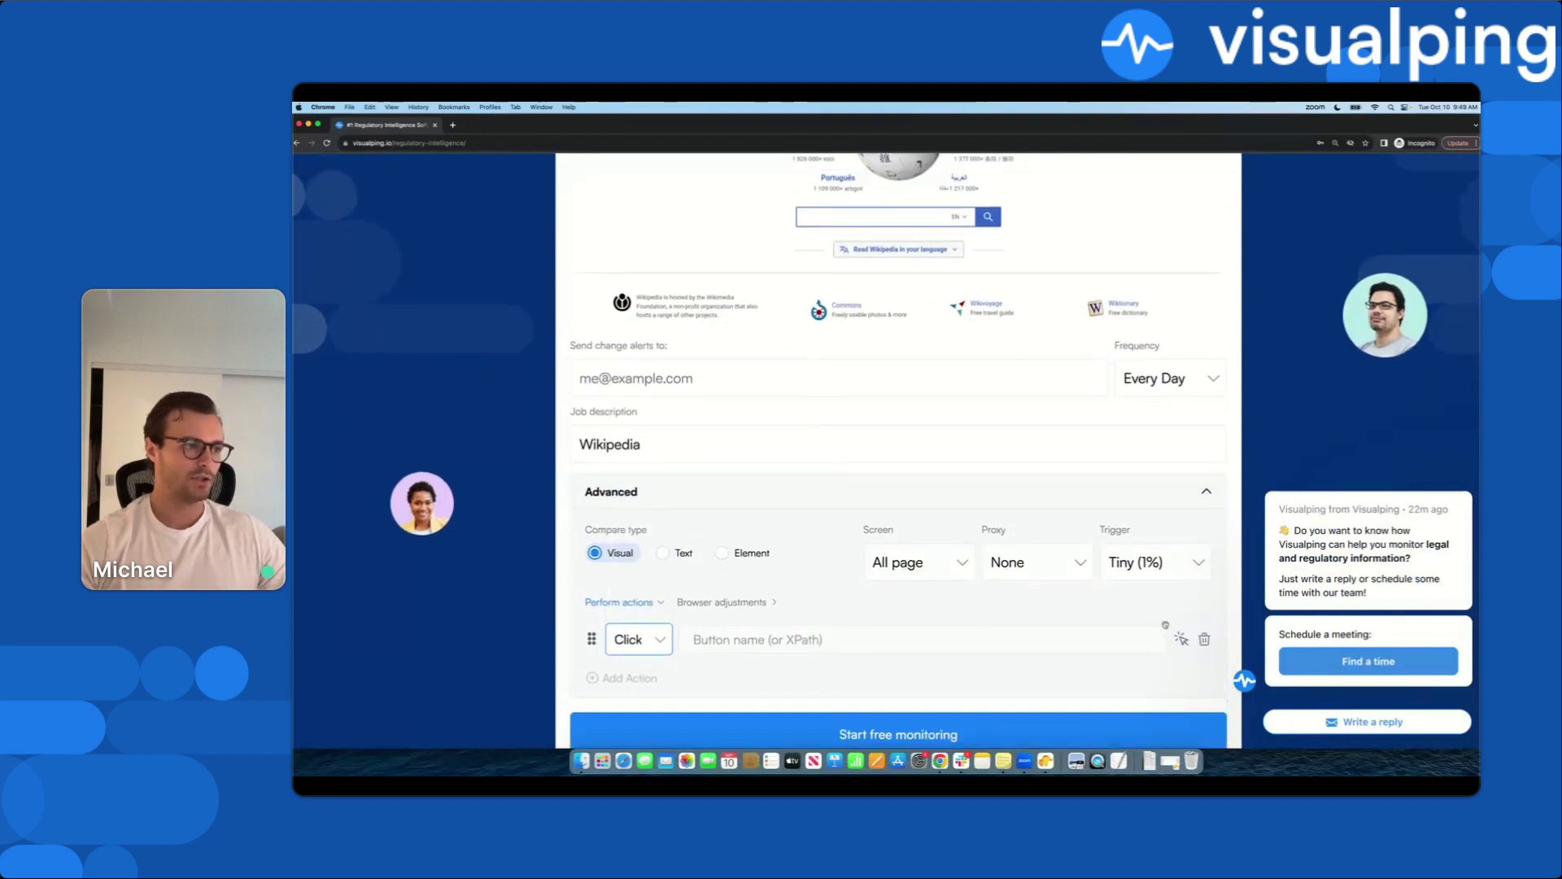
pyautogui.scroll(3, 997, 336)
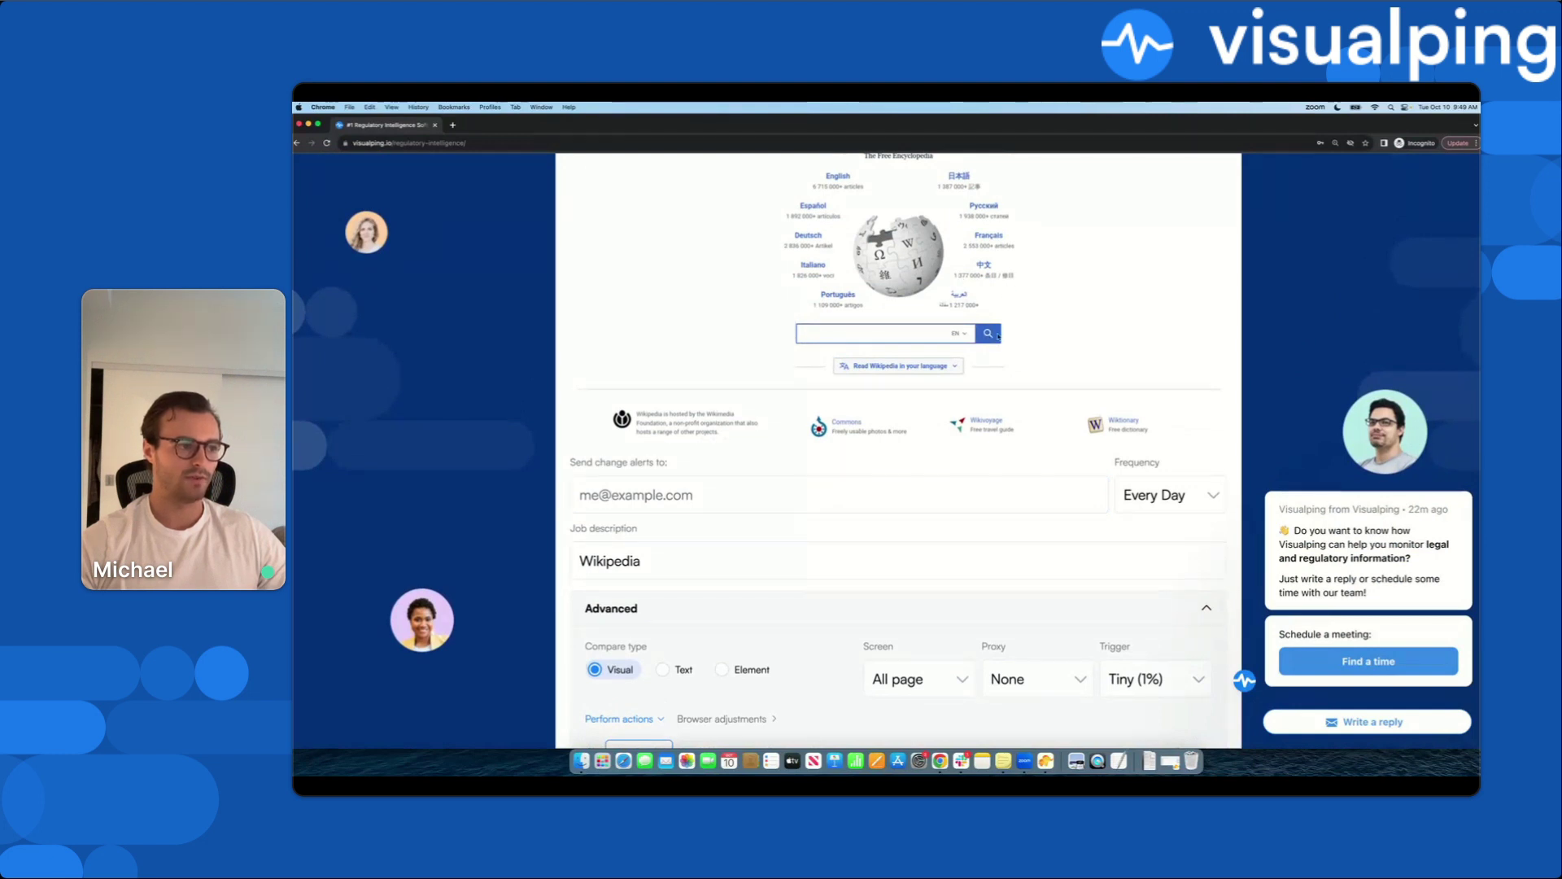
pyautogui.scroll(2, 1025, 342)
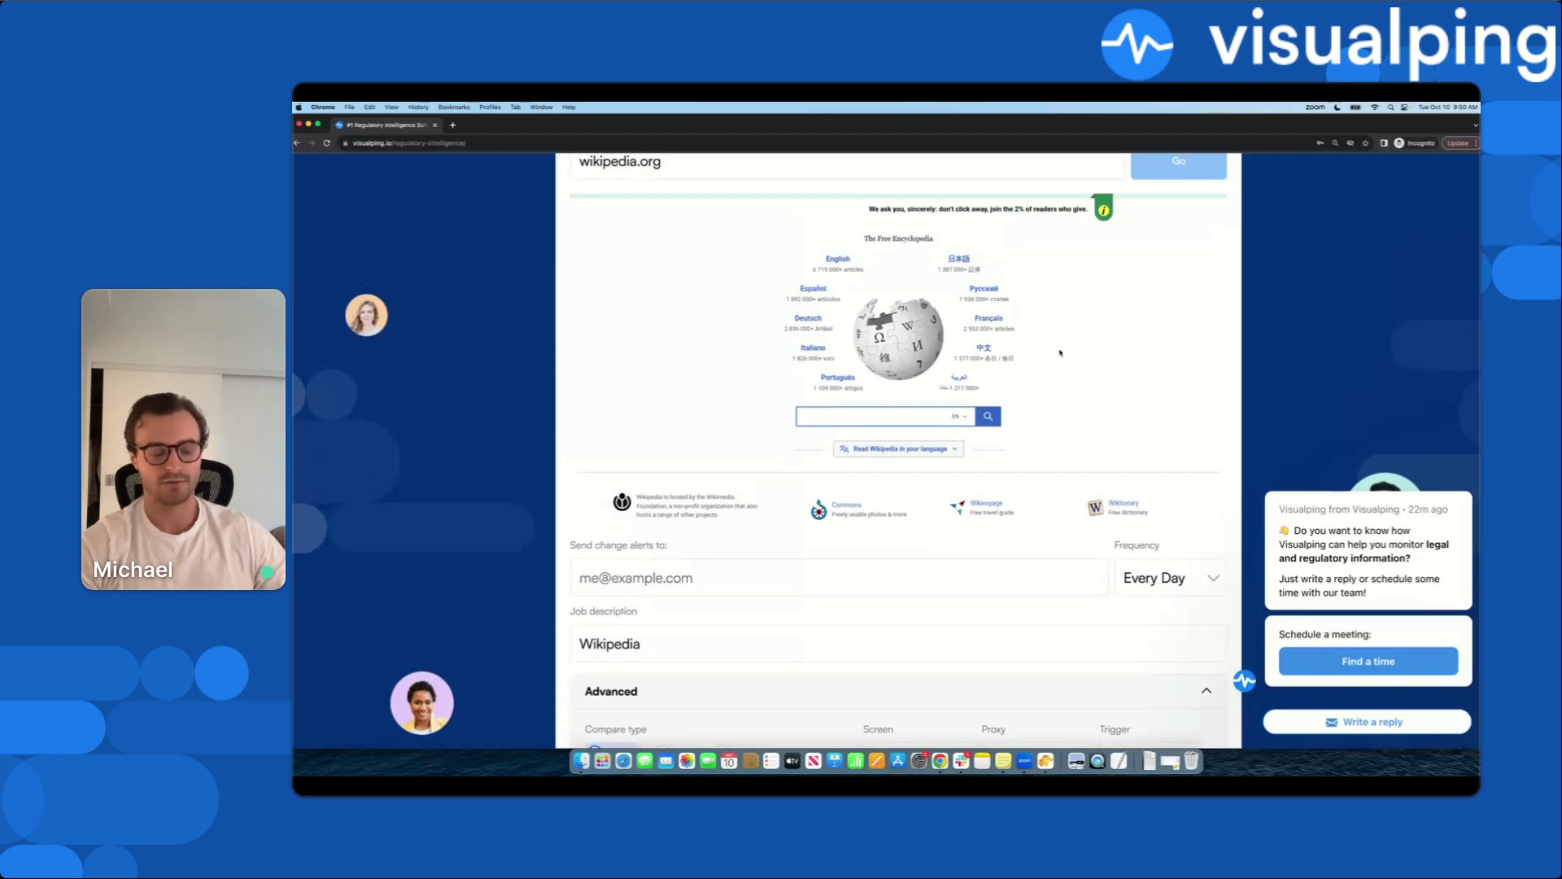
pyautogui.scroll(-3, 1128, 366)
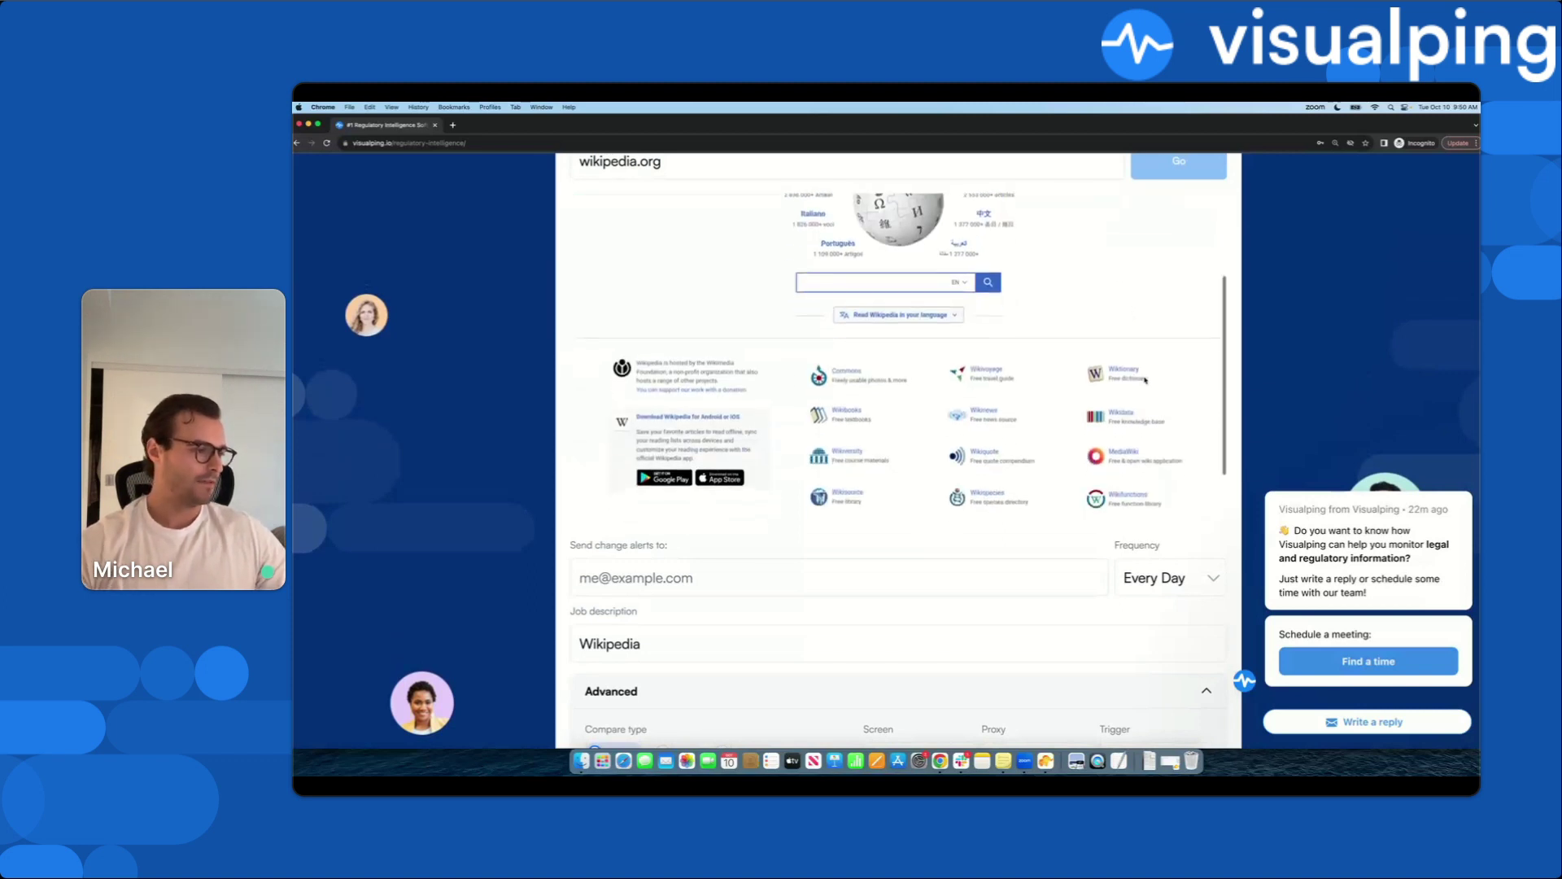
pyautogui.scroll(-5, 1287, 431)
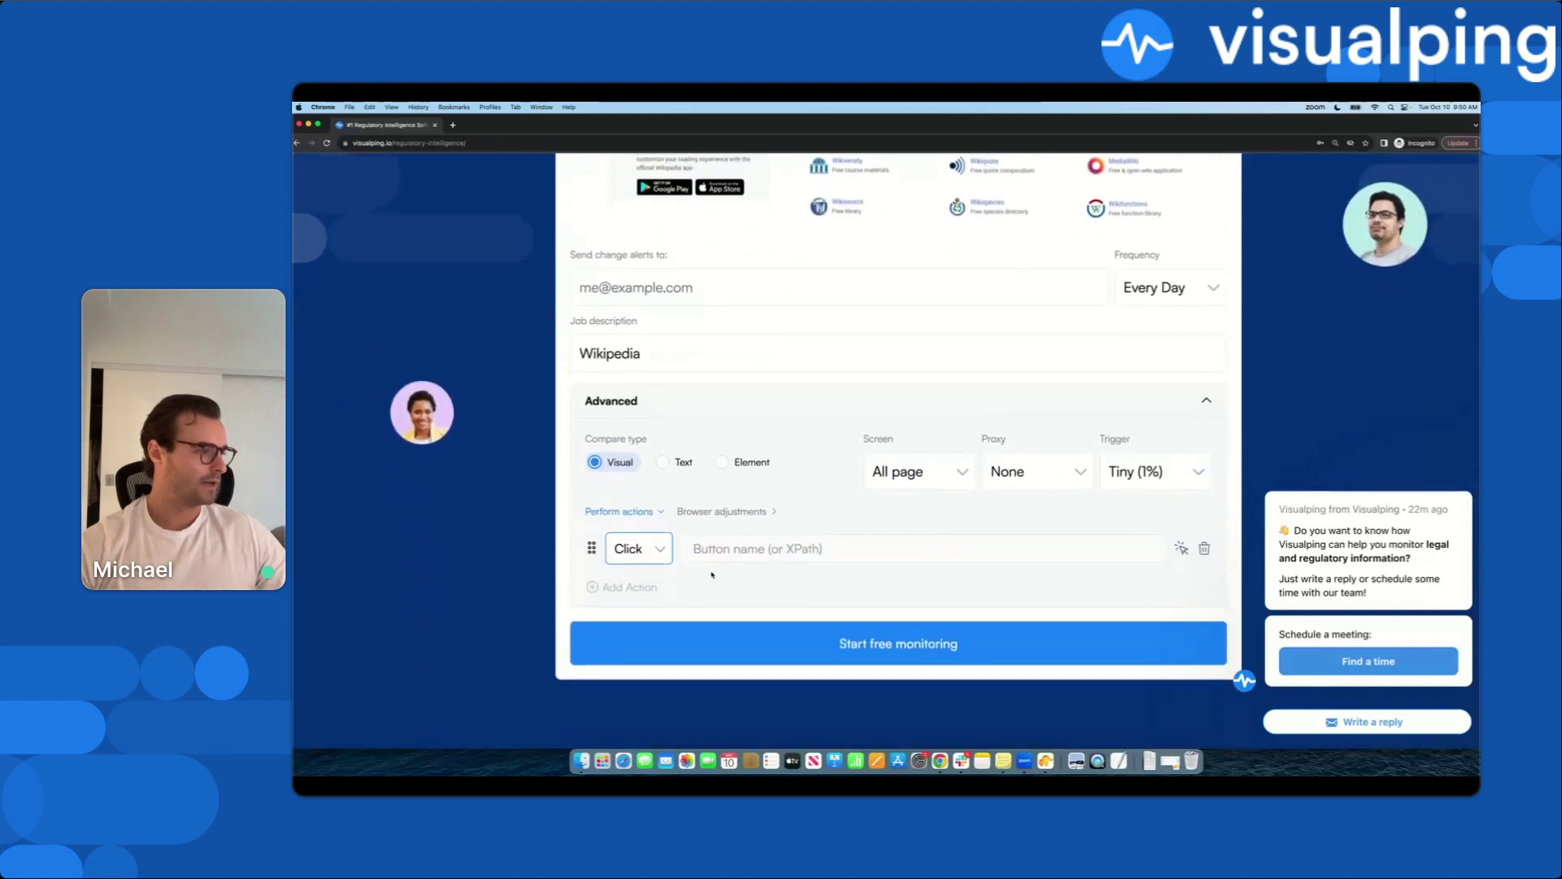
# Step: Change the page action to Type and start picking its target field in the Wikipedia preview
pyautogui.click(638, 547)
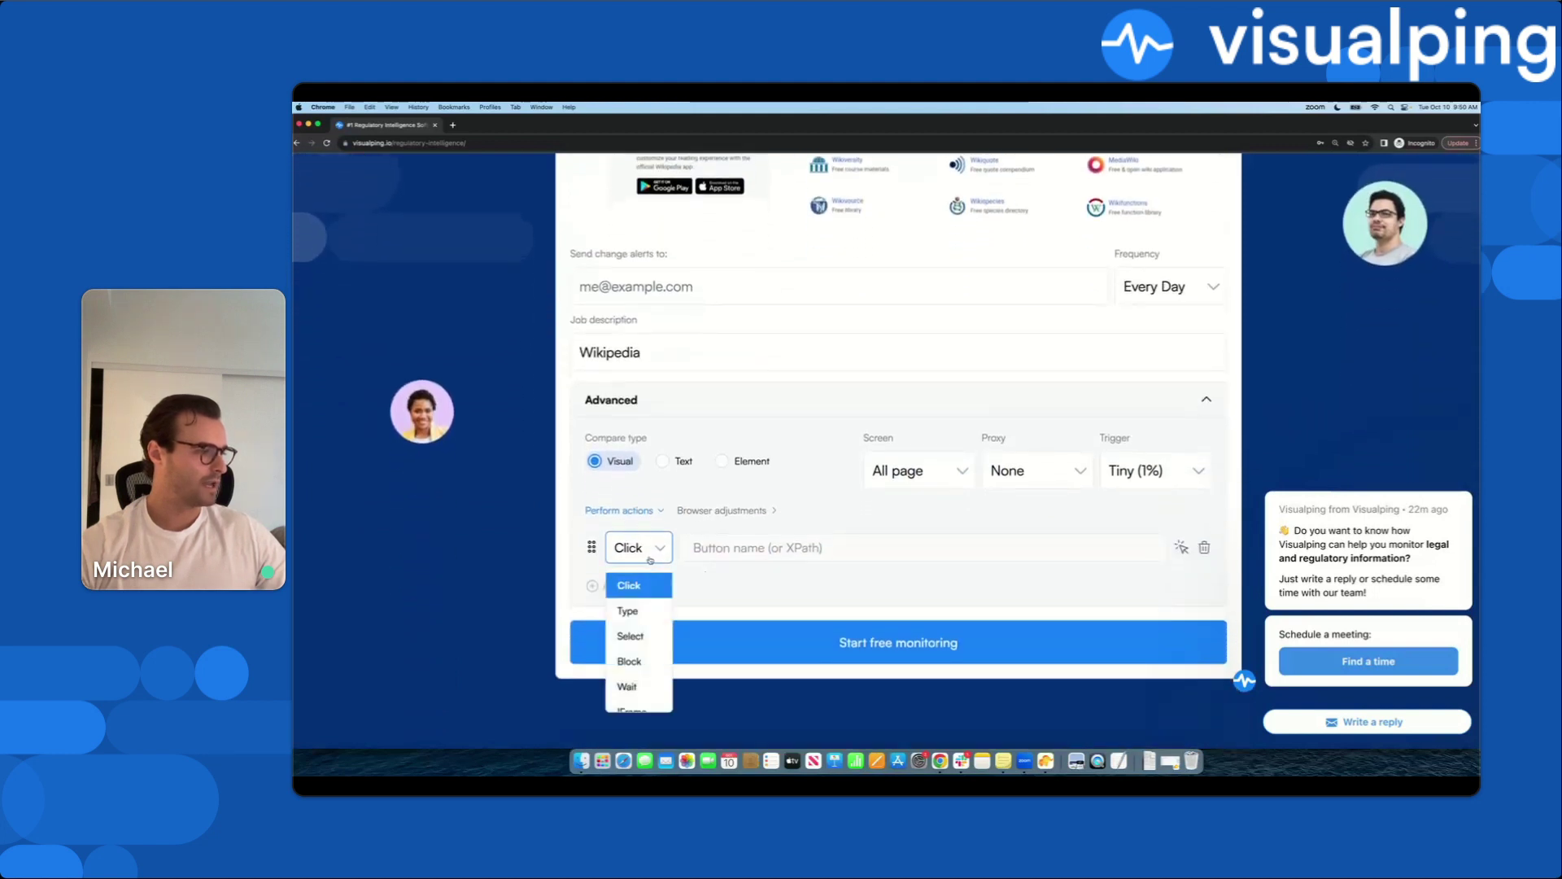
pyautogui.click(630, 610)
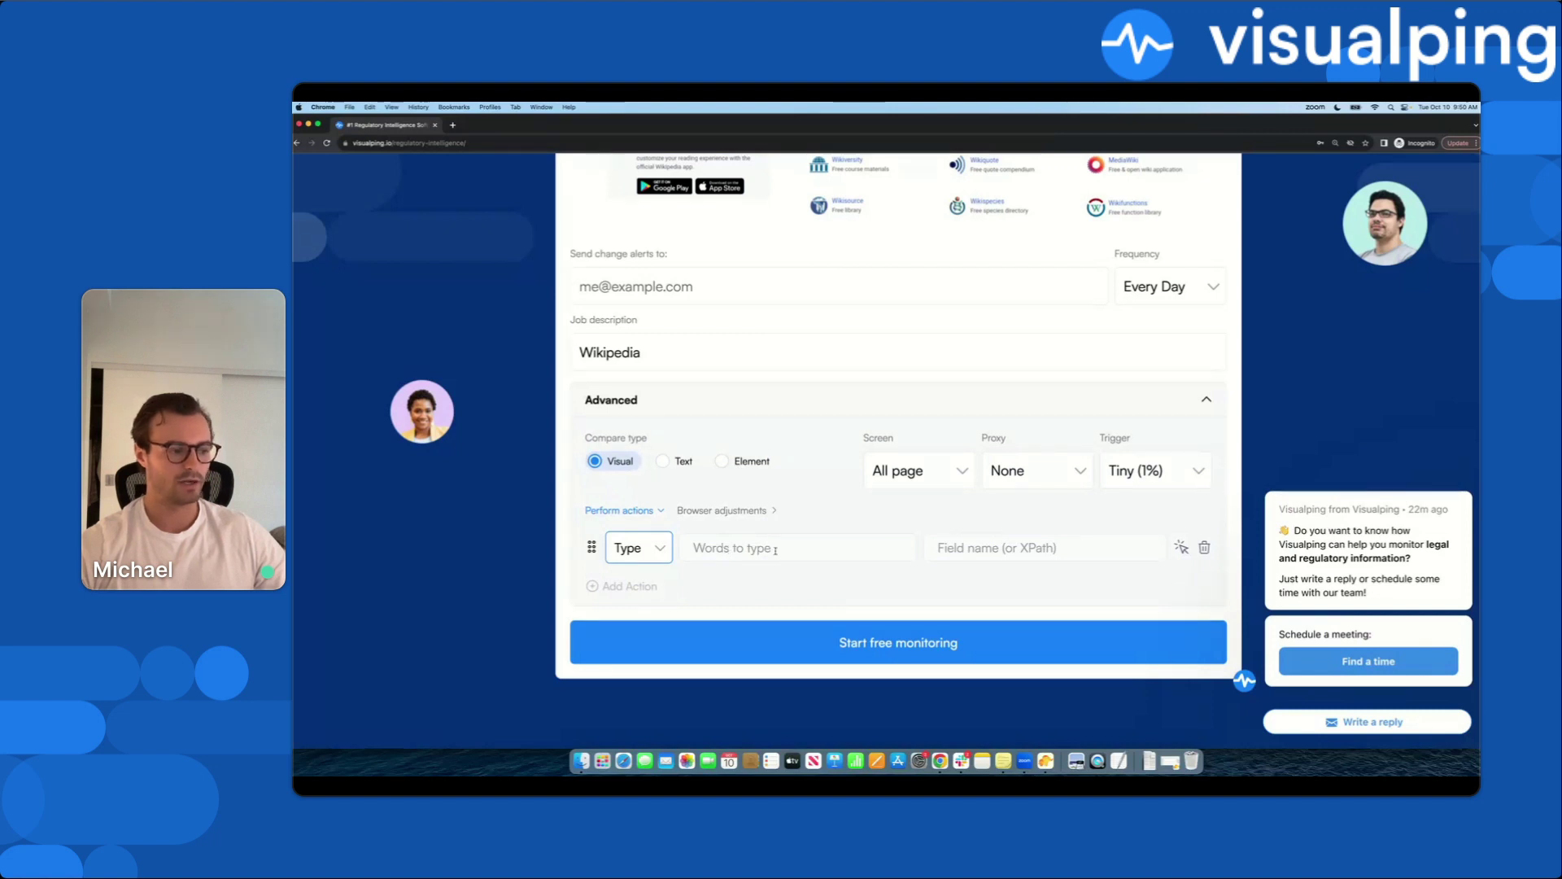
pyautogui.scroll(1, 775, 551)
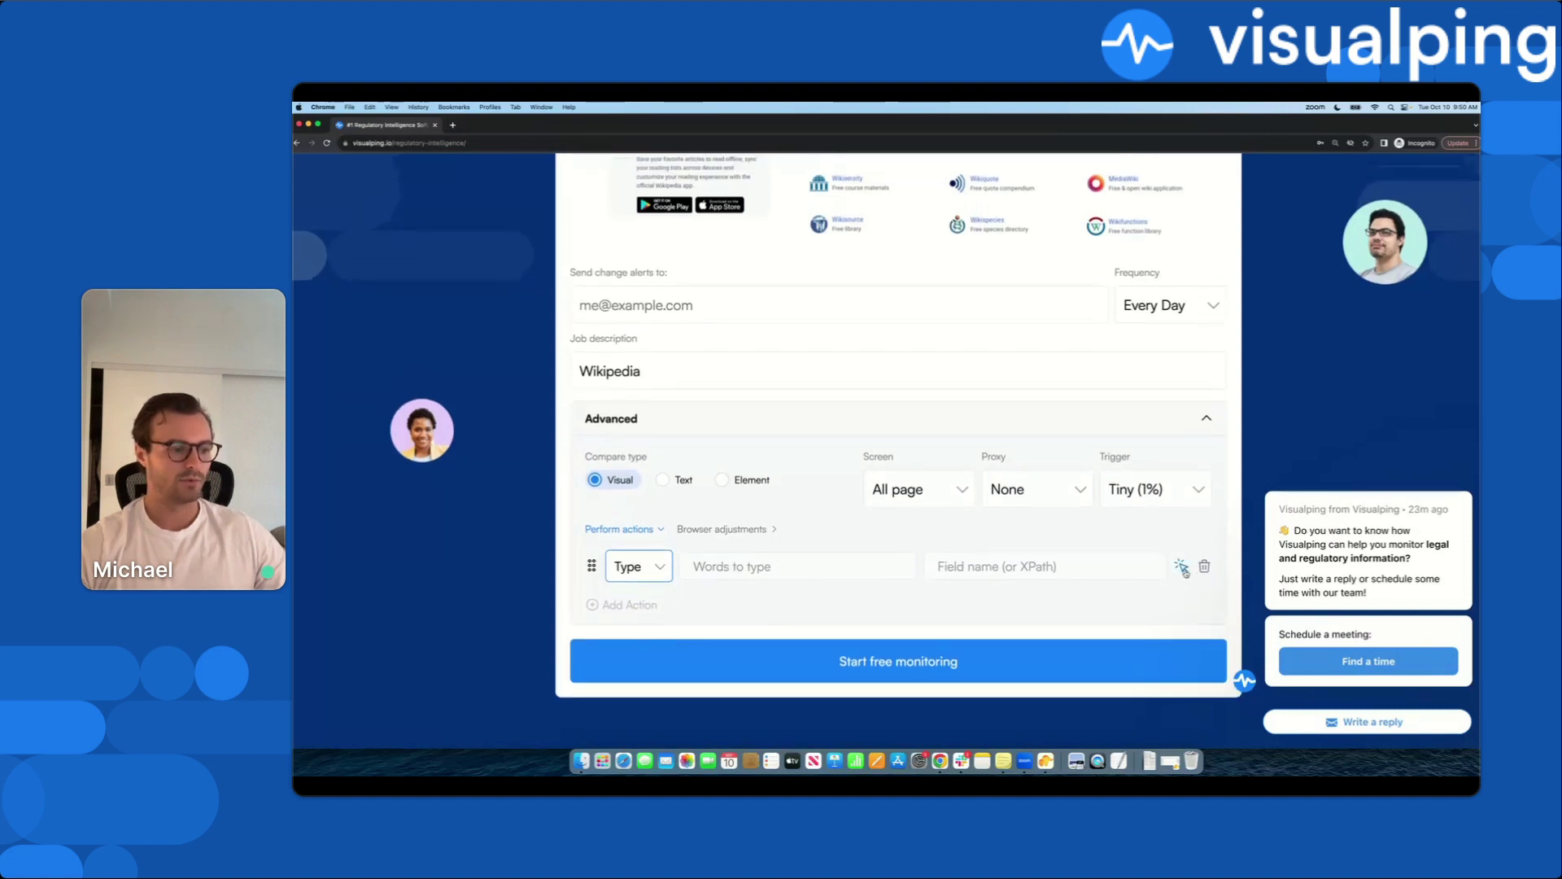
pyautogui.click(1181, 567)
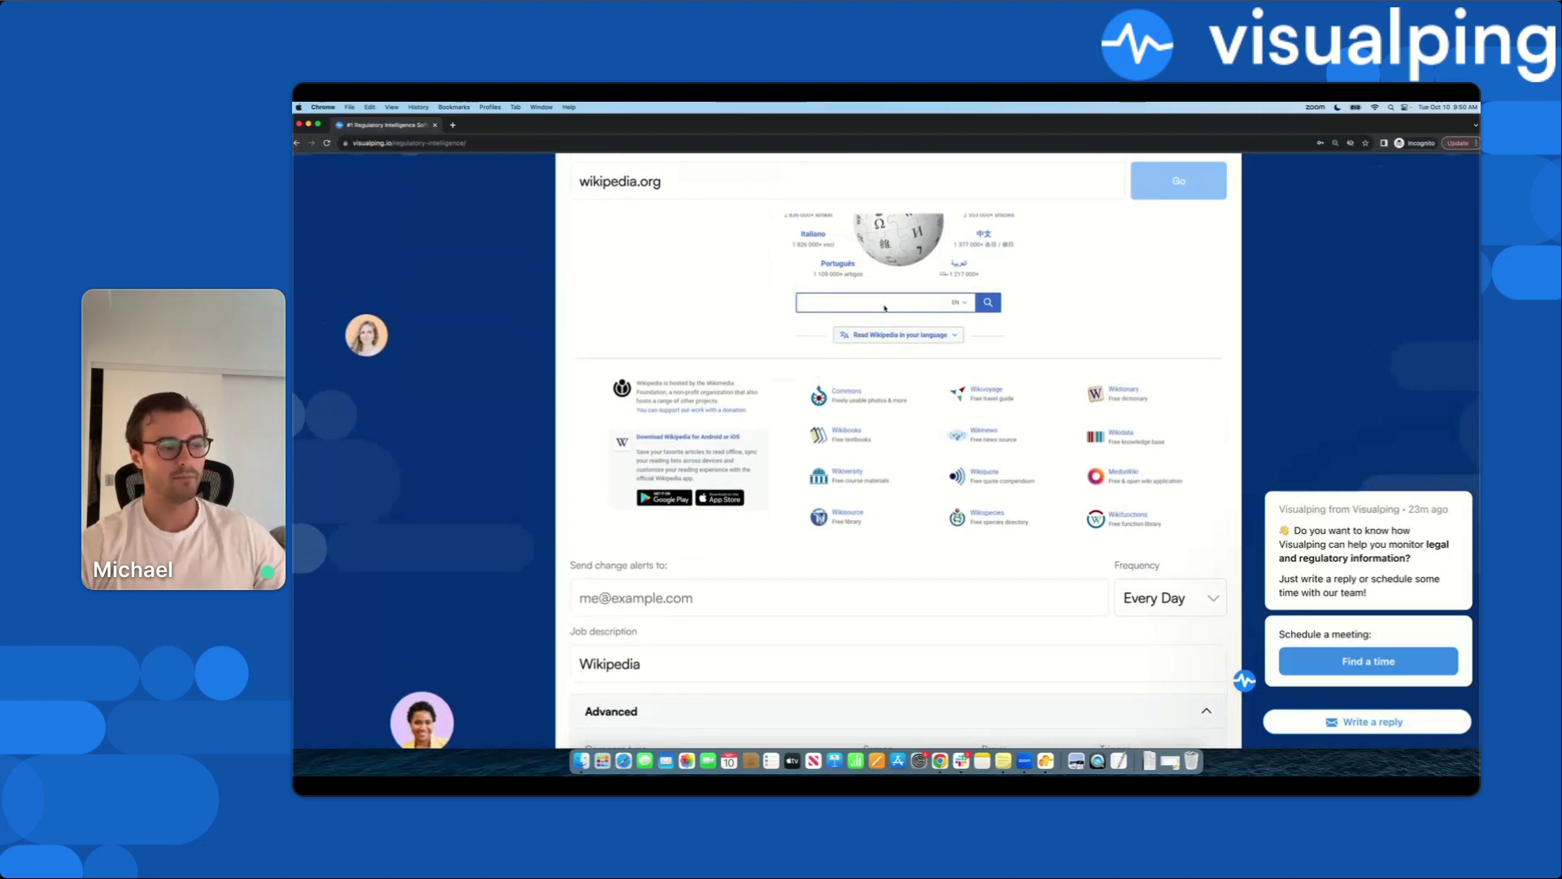
# Step: Examine the search field in the Wikipedia preview and return to the business dashboard window
pyautogui.scroll(2, 884, 307)
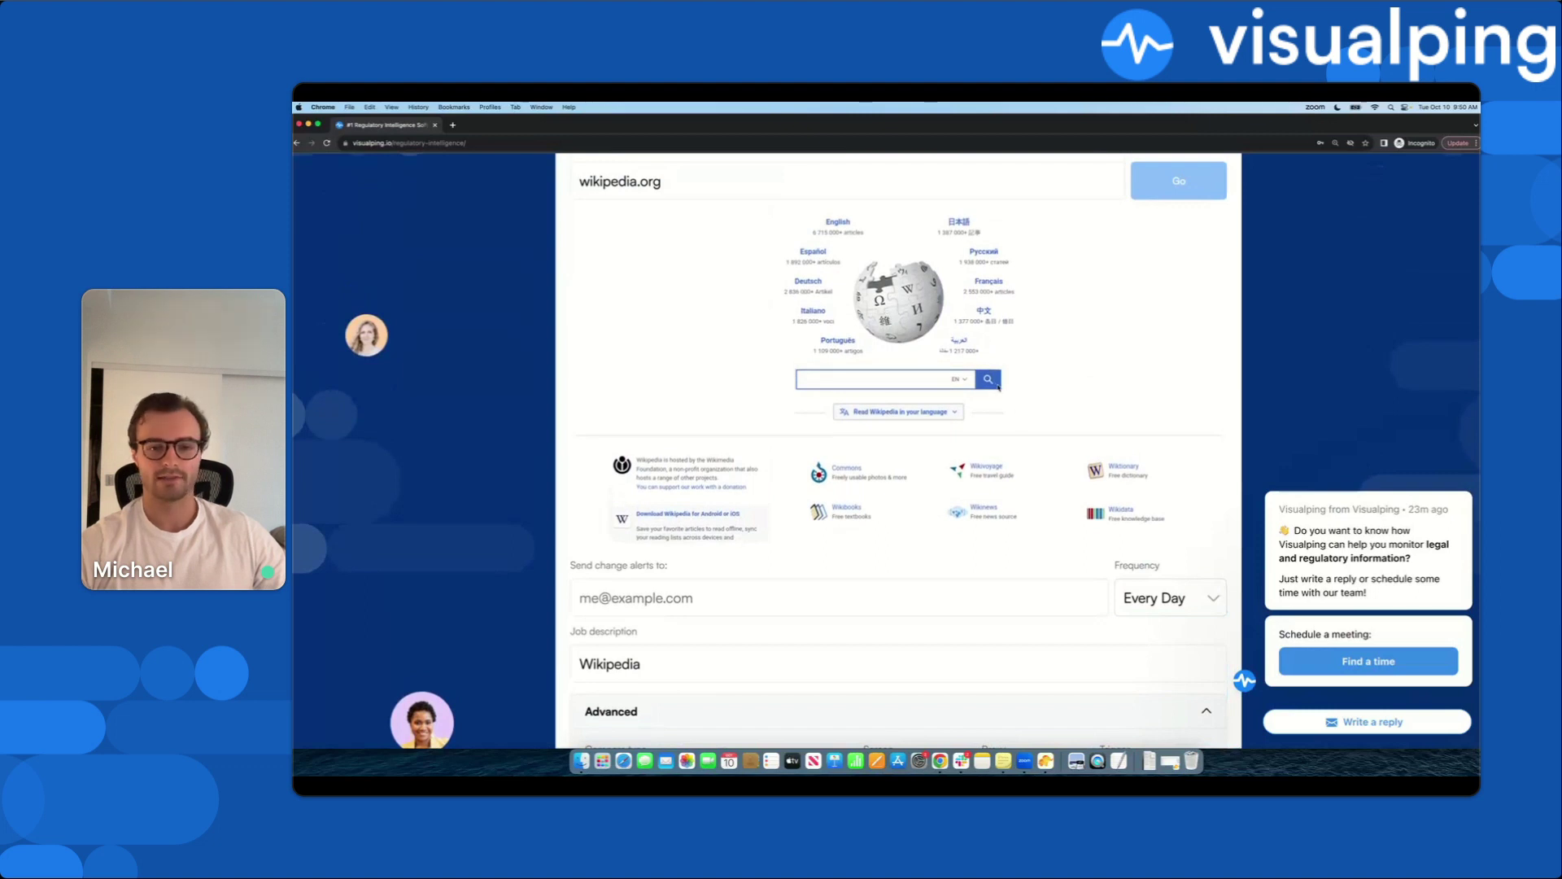
pyautogui.scroll(1, 1280, 440)
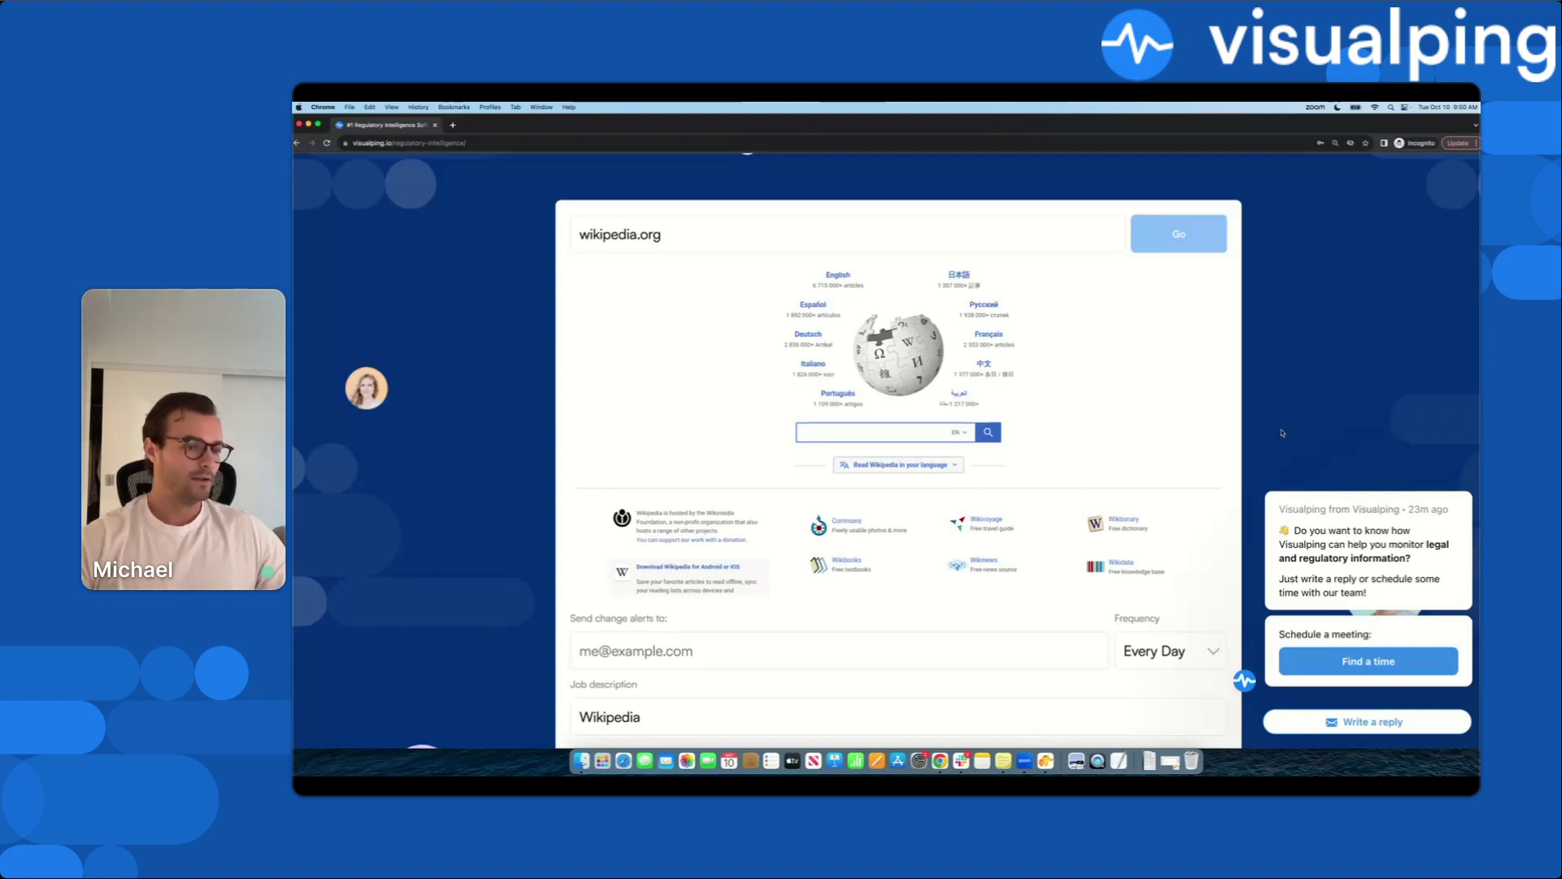
pyautogui.scroll(-1, 1282, 433)
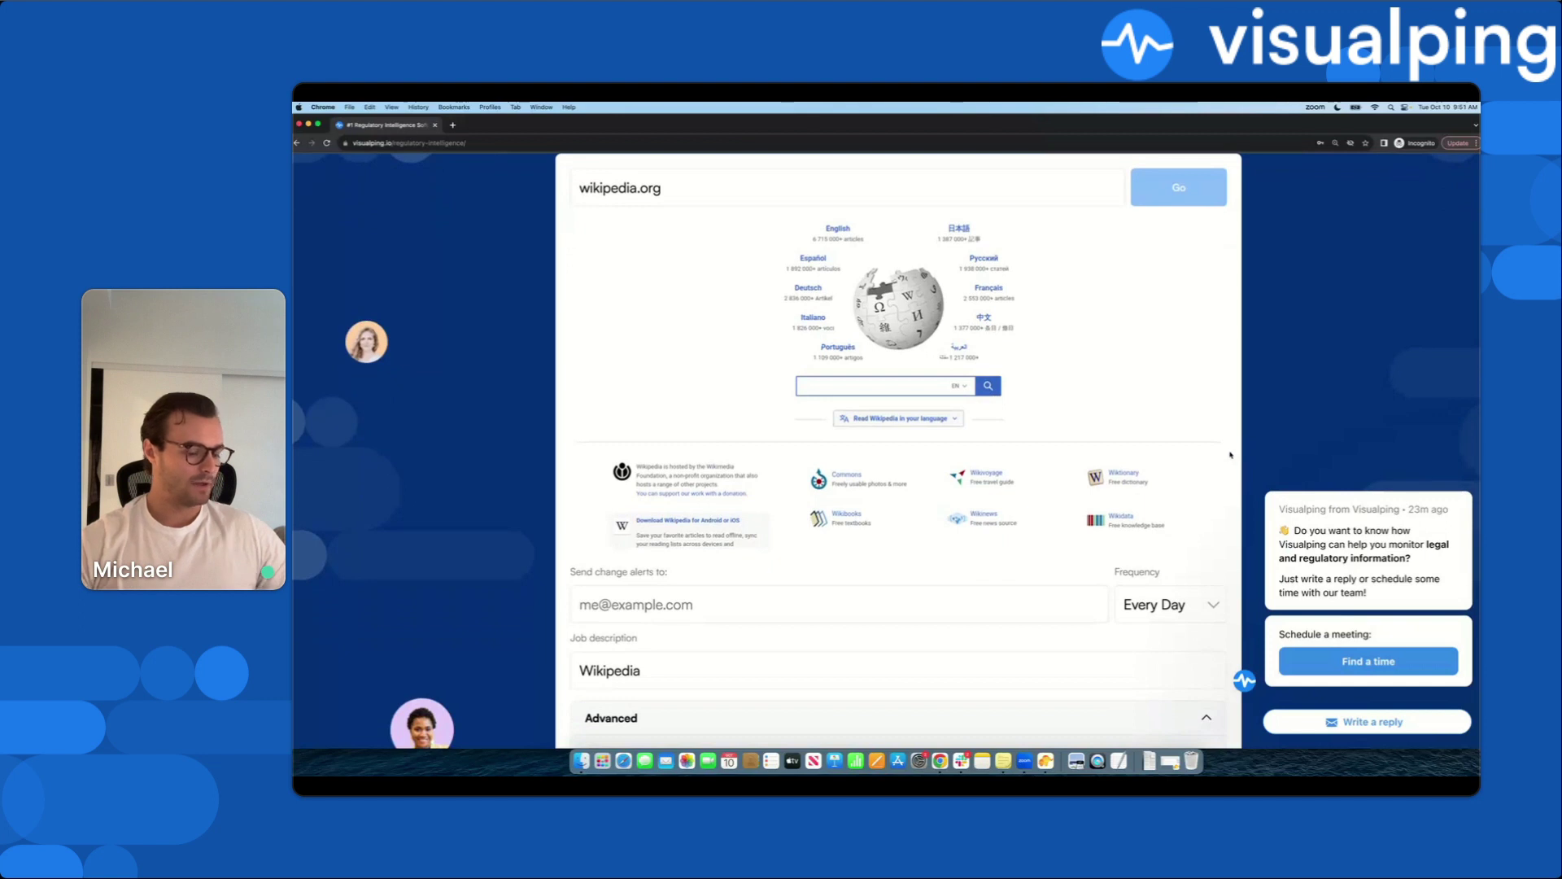
pyautogui.press('super+grave')
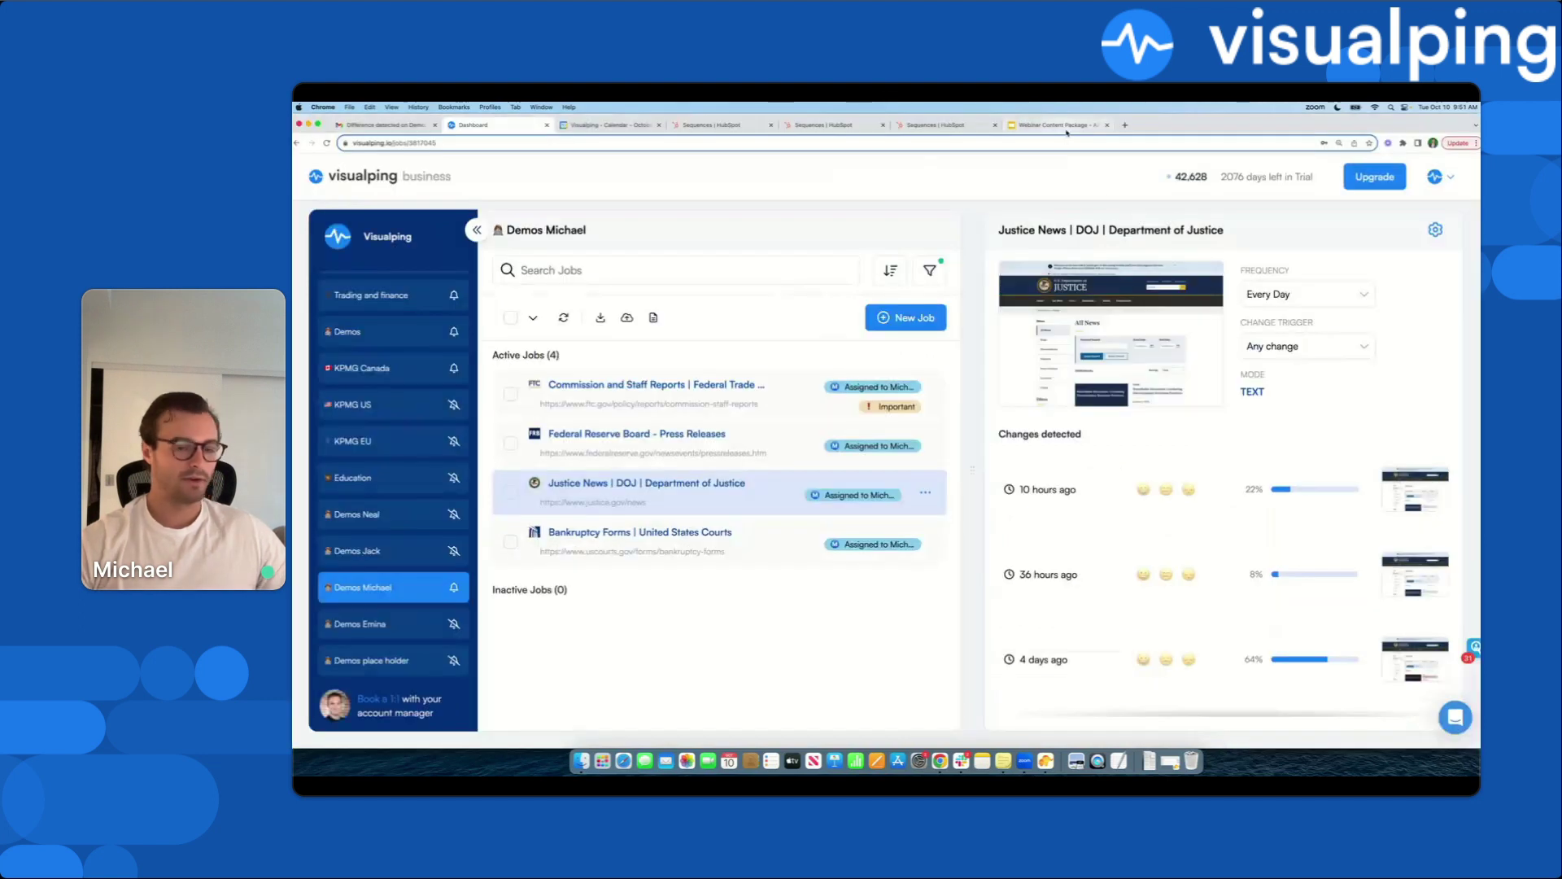